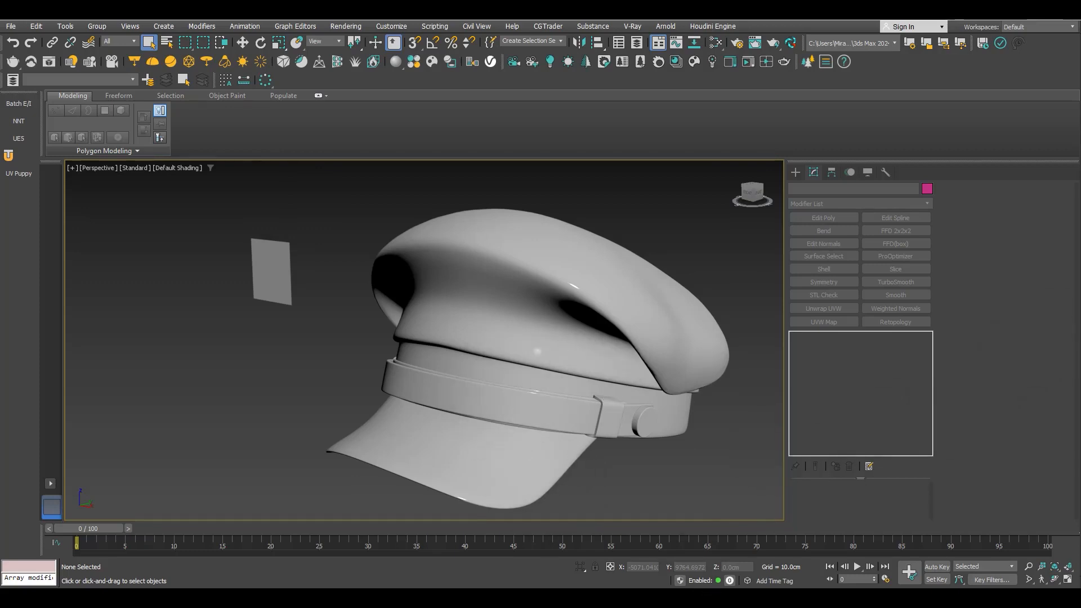
- Display the hat and the small plane with edged faces to show their topology
{"action": "left_click", "coordinate": [262, 187]}
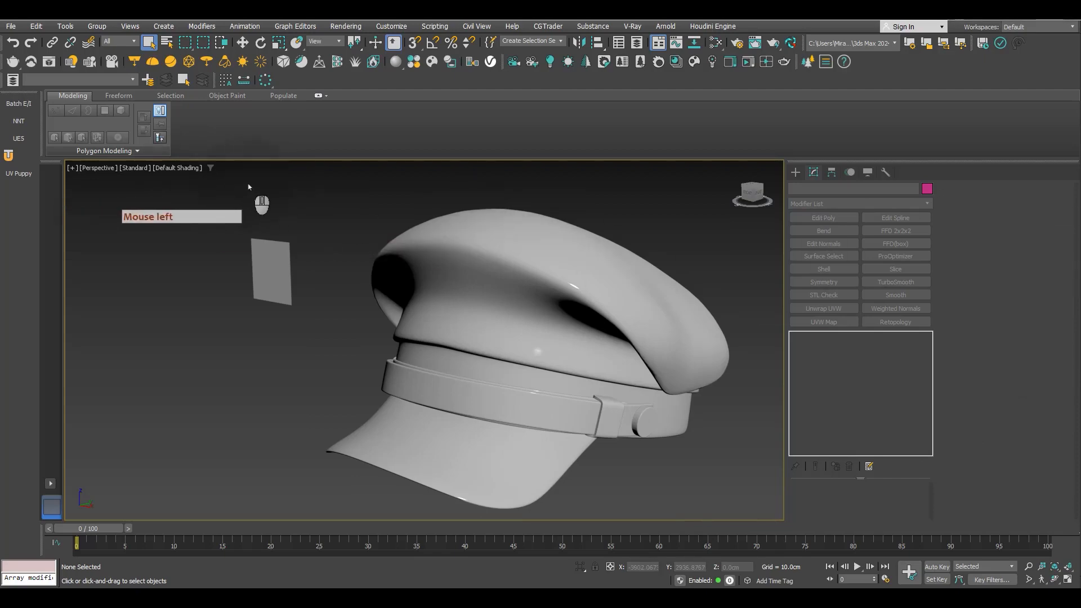
{"action": "key", "text": "F4"}
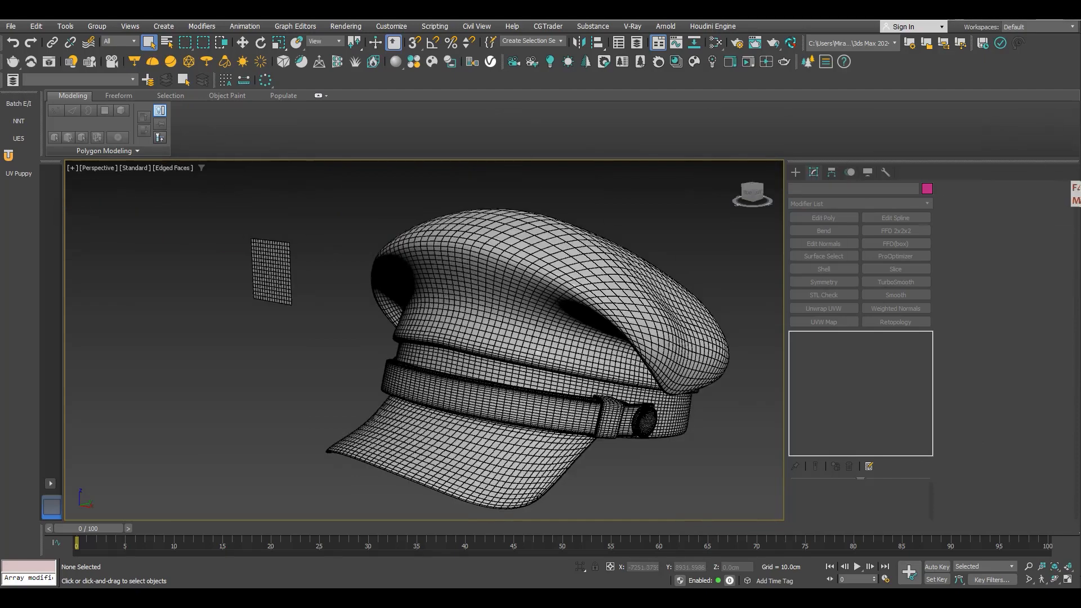
{"action": "mouse_move", "coordinate": [647, 174]}
{"action": "left_mouse_down"}
{"action": "mouse_move", "coordinate": [675, 177]}
{"action": "mouse_move", "coordinate": [674, 195]}
{"action": "mouse_move", "coordinate": [651, 199]}
{"action": "mouse_move", "coordinate": [595, 172]}
{"action": "mouse_move", "coordinate": [634, 228]}
{"action": "left_mouse_up"}
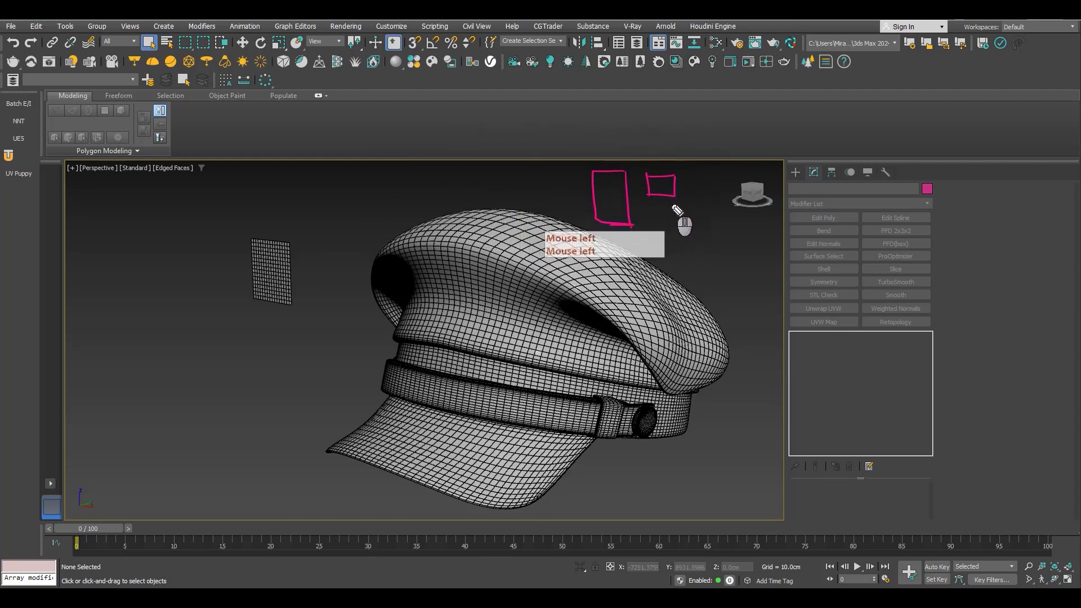
{"action": "left_click_drag", "start_coordinate": [631, 215], "coordinate": [632, 219]}
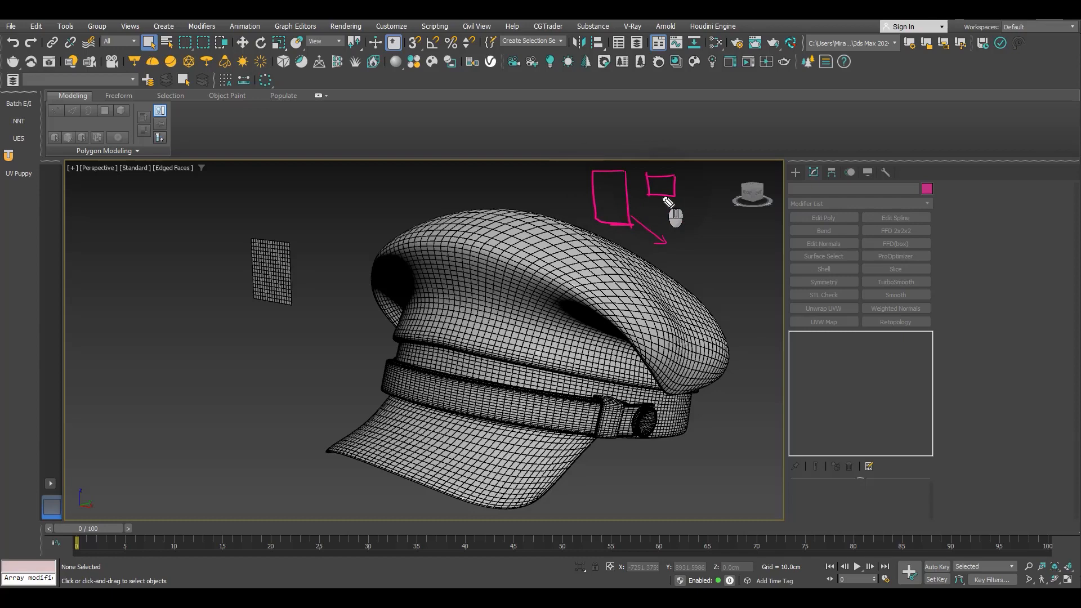
{"action": "left_click_drag", "start_coordinate": [674, 196], "coordinate": [697, 220]}
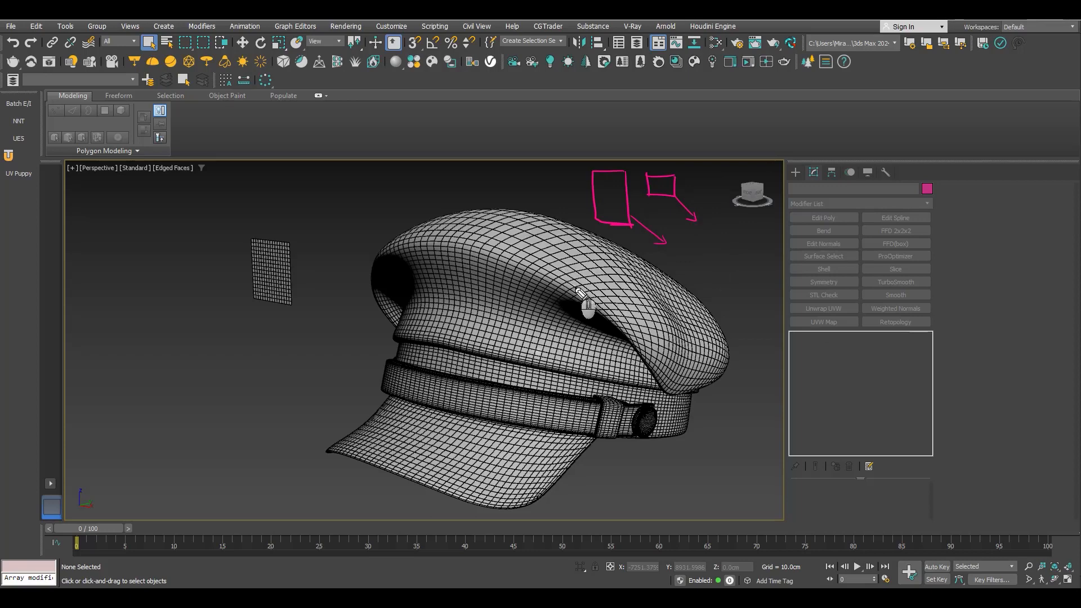
{"action": "mouse_move", "coordinate": [247, 199]}
{"action": "left_mouse_down"}
{"action": "mouse_move", "coordinate": [259, 225]}
{"action": "mouse_move", "coordinate": [267, 219]}
{"action": "left_mouse_up"}
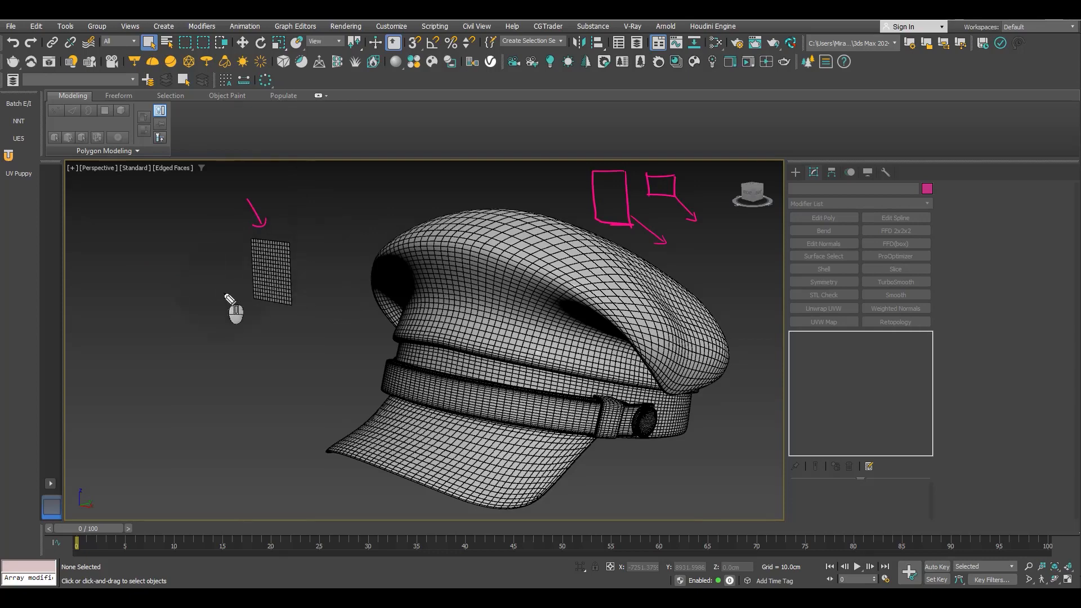
{"action": "left_click", "coordinate": [279, 303]}
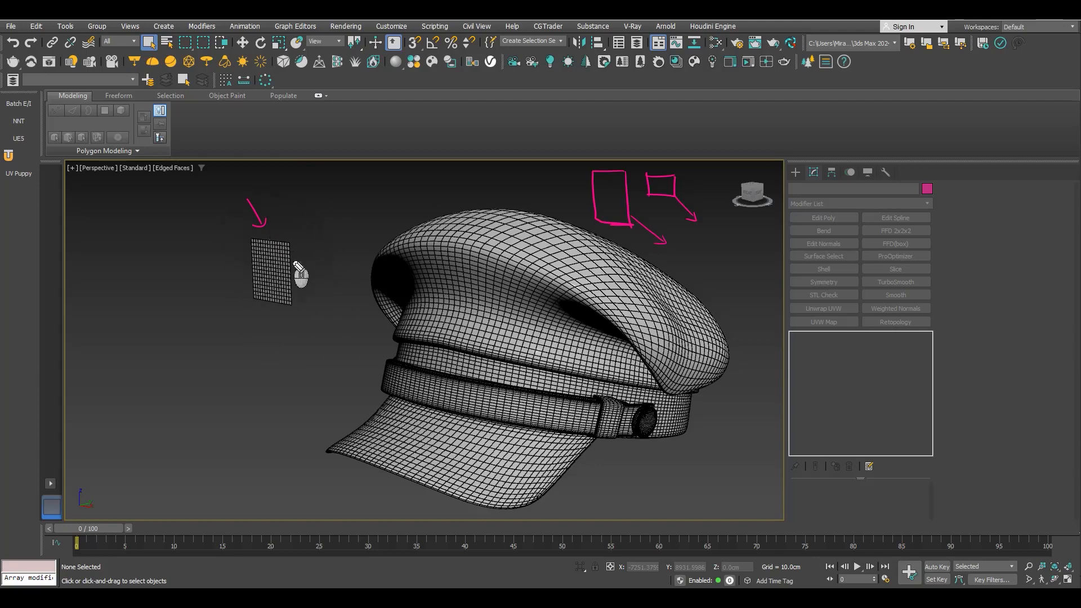
{"action": "mouse_move", "coordinate": [352, 294]}
{"action": "left_mouse_down"}
{"action": "mouse_move", "coordinate": [305, 292]}
{"action": "mouse_move", "coordinate": [340, 305]}
{"action": "left_mouse_up"}
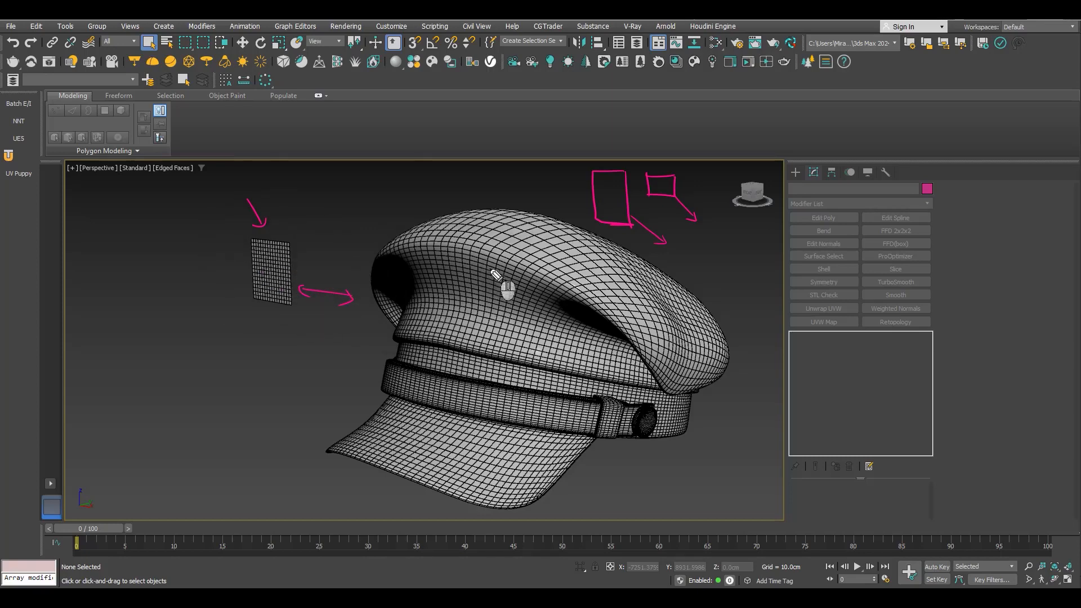
{"action": "mouse_move", "coordinate": [479, 267]}
{"action": "left_mouse_down"}
{"action": "mouse_move", "coordinate": [434, 307]}
{"action": "mouse_move", "coordinate": [486, 325]}
{"action": "mouse_move", "coordinate": [486, 269]}
{"action": "left_mouse_up"}
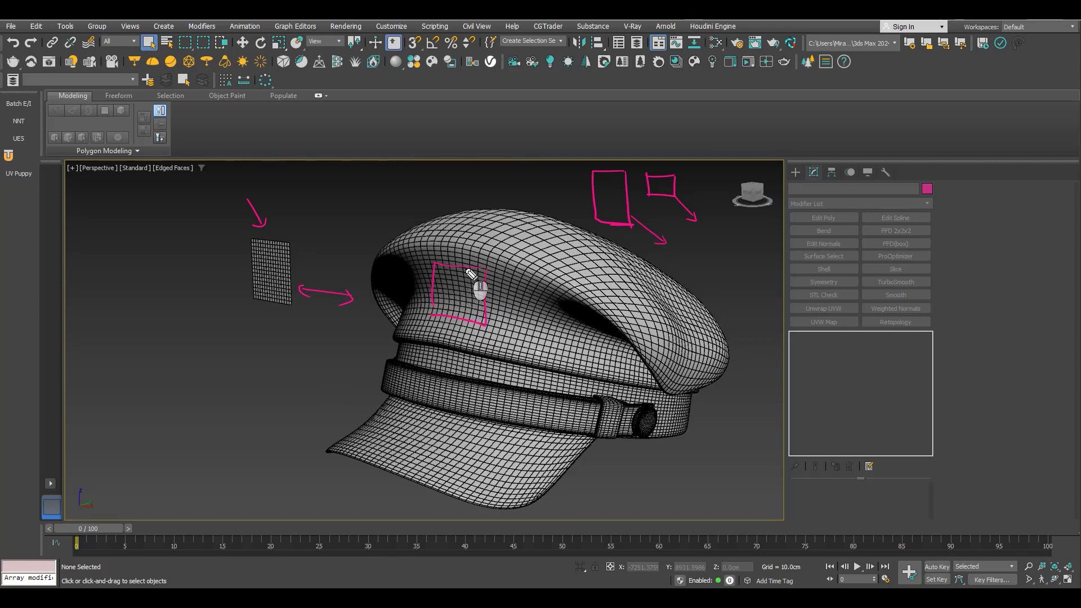
{"action": "mouse_move", "coordinate": [469, 269]}
{"action": "left_mouse_down"}
{"action": "mouse_move", "coordinate": [468, 313]}
{"action": "mouse_move", "coordinate": [463, 270]}
{"action": "mouse_move", "coordinate": [449, 313]}
{"action": "mouse_move", "coordinate": [474, 301]}
{"action": "mouse_move", "coordinate": [486, 279]}
{"action": "left_mouse_up"}
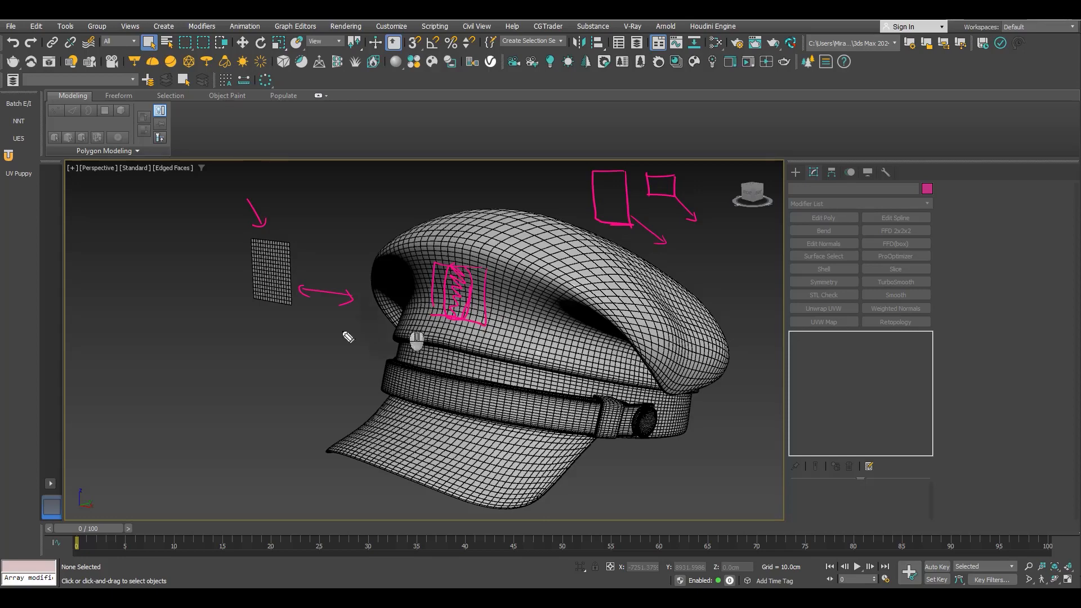
{"action": "mouse_move", "coordinate": [274, 307]}
{"action": "left_mouse_down"}
{"action": "mouse_move", "coordinate": [274, 345]}
{"action": "mouse_move", "coordinate": [424, 366]}
{"action": "left_mouse_up"}
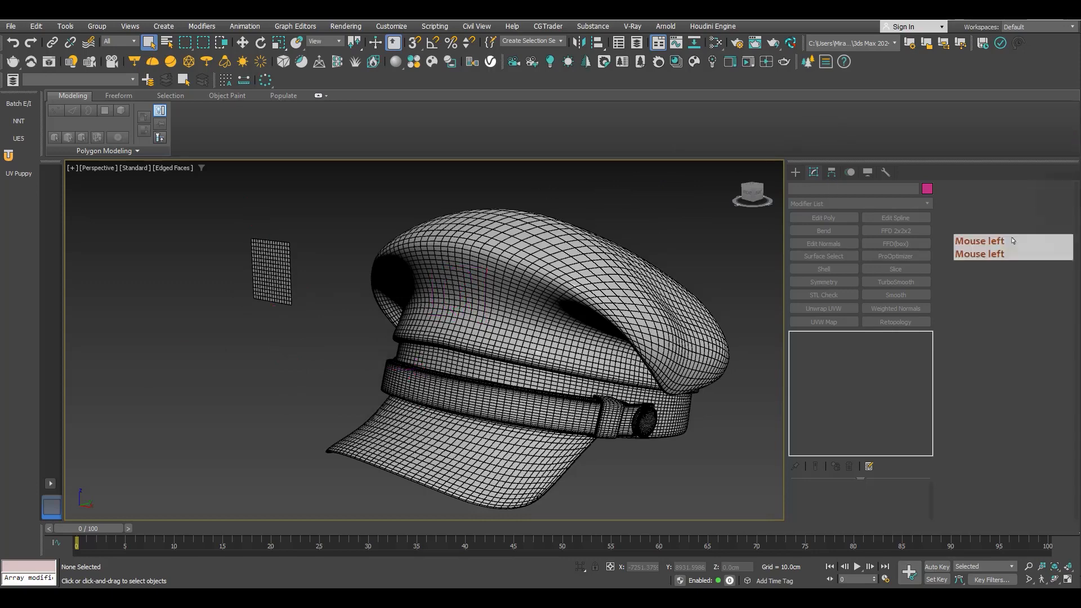
- Apply Unwrap UVW to both the hat and the plane and open the UV editor to examine their shared layout
{"action": "left_click", "coordinate": [583, 282]}
{"action": "left_click_drag", "start_coordinate": [664, 176], "coordinate": [202, 407]}
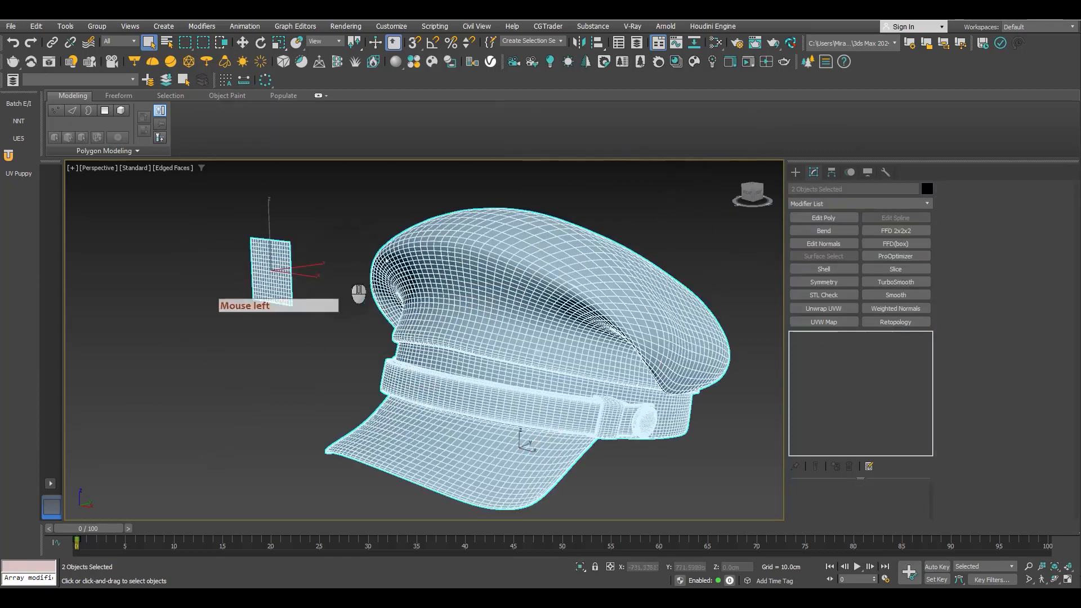
{"action": "left_click", "coordinate": [824, 309]}
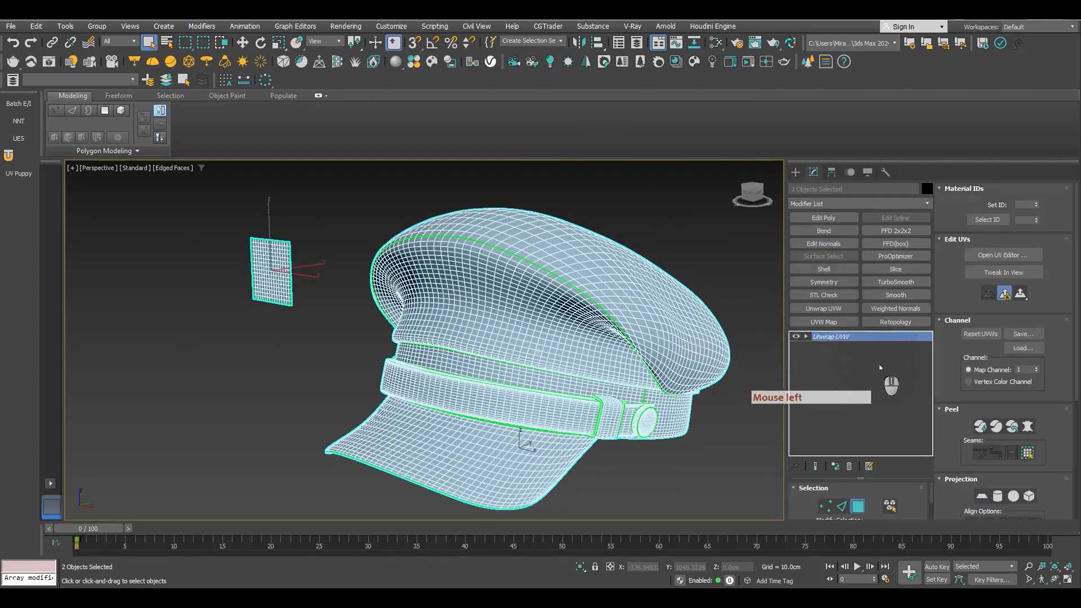
{"action": "double_click", "coordinate": [1001, 260]}
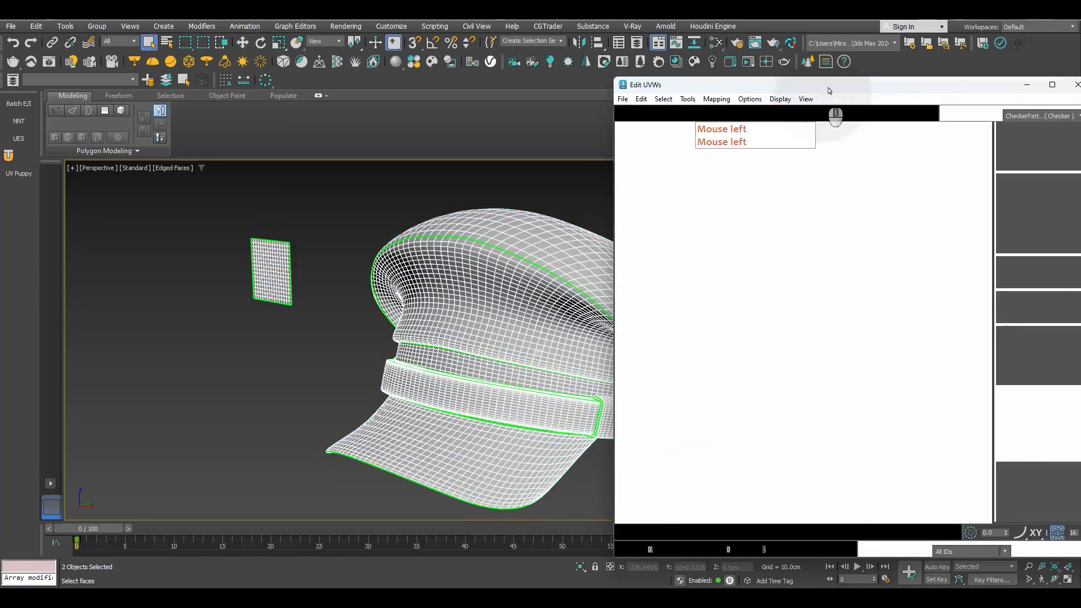
{"action": "left_click_drag", "start_coordinate": [829, 90], "coordinate": [732, 87]}
{"action": "left_click", "coordinate": [608, 188]}
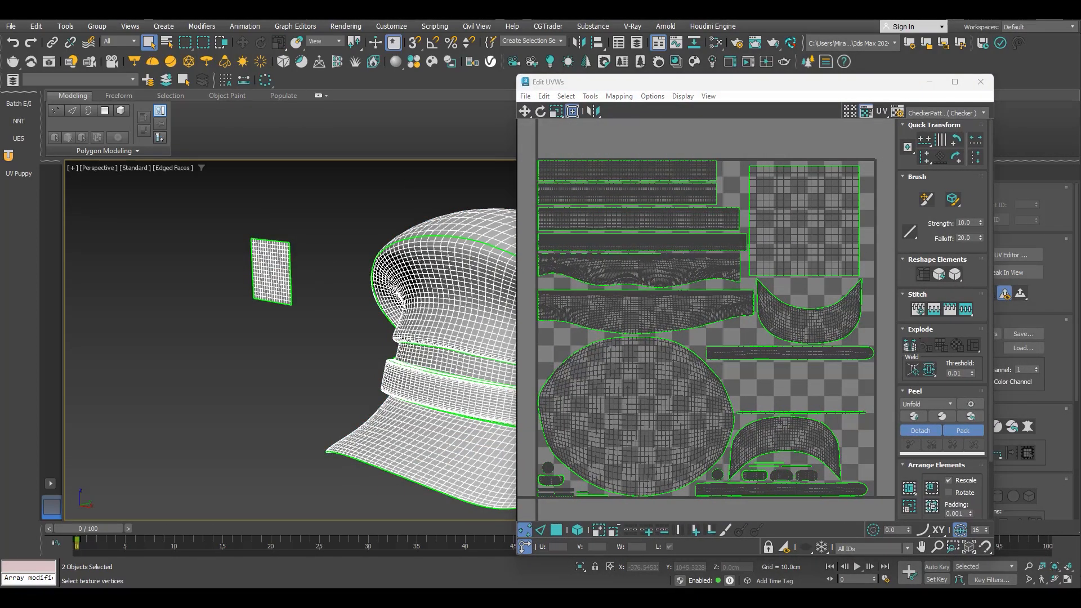
{"action": "left_click", "coordinate": [790, 219]}
{"action": "left_click_drag", "start_coordinate": [536, 158], "coordinate": [895, 498]}
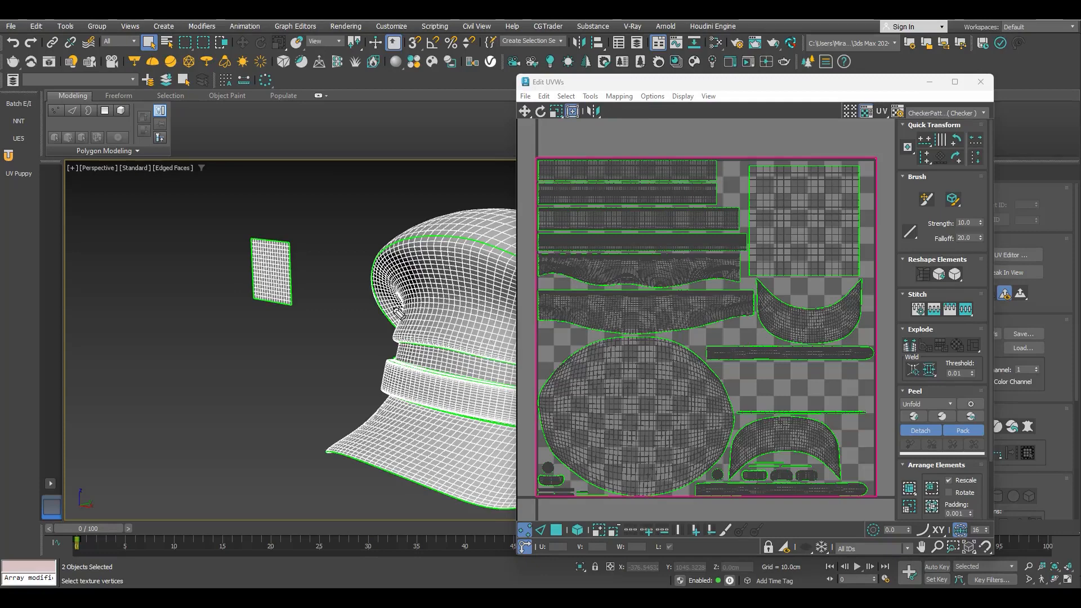
{"action": "left_click_drag", "start_coordinate": [618, 165], "coordinate": [642, 151]}
{"action": "mouse_move", "coordinate": [618, 192]}
{"action": "left_mouse_down"}
{"action": "mouse_move", "coordinate": [638, 181]}
{"action": "mouse_move", "coordinate": [632, 232]}
{"action": "mouse_move", "coordinate": [641, 253]}
{"action": "left_mouse_up"}
{"action": "left_click_drag", "start_coordinate": [630, 317], "coordinate": [646, 312]}
{"action": "left_click_drag", "start_coordinate": [640, 395], "coordinate": [660, 385]}
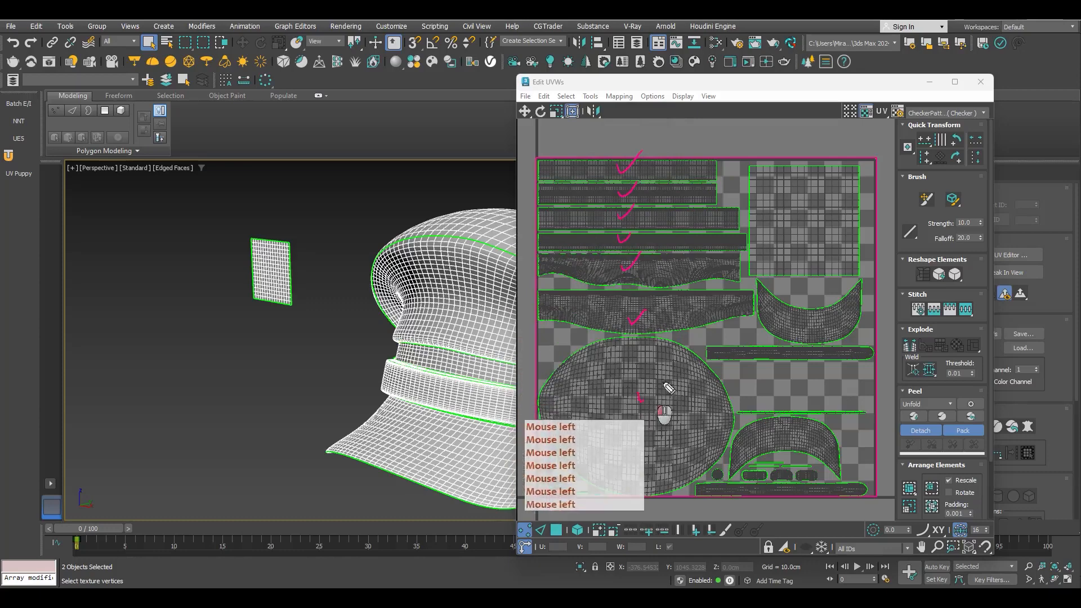
{"action": "left_click_drag", "start_coordinate": [810, 315], "coordinate": [821, 308]}
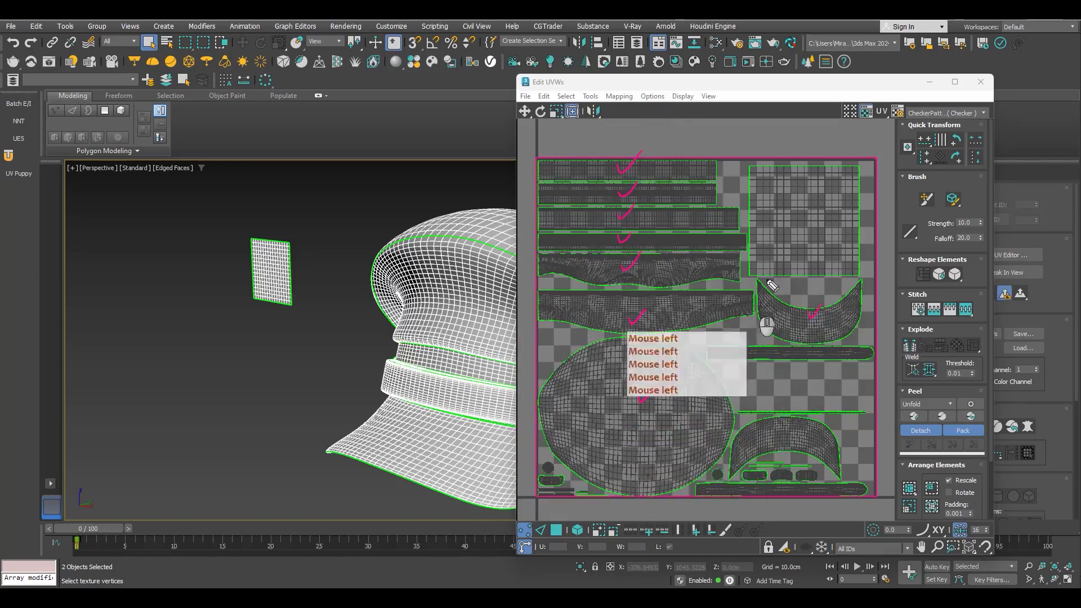
{"action": "left_click_drag", "start_coordinate": [737, 173], "coordinate": [756, 185]}
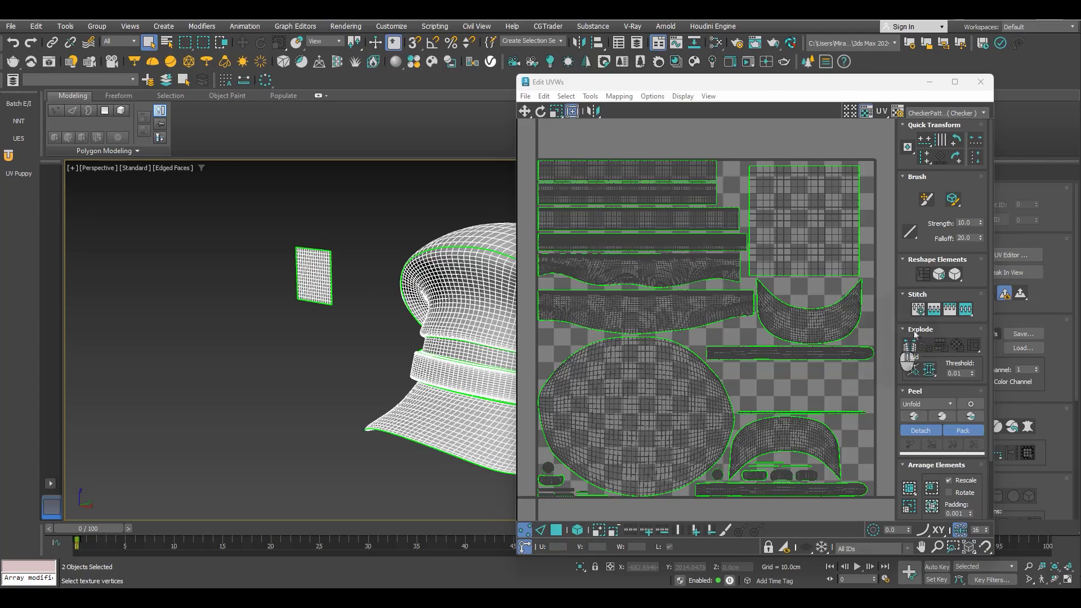
- Convert the hat and the plane to Editable Poly, collapsing the Unwrap UVW modifier
{"action": "right_click", "coordinate": [422, 230]}
{"action": "right_click", "coordinate": [376, 174]}
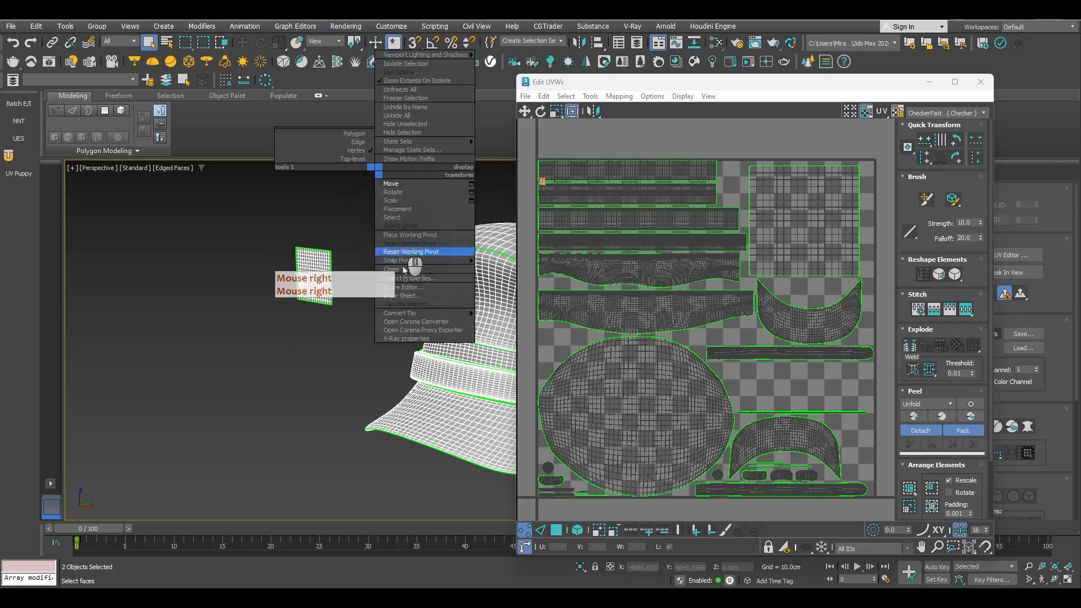
{"action": "mouse_move", "coordinate": [417, 314]}
{"action": "left_click", "coordinate": [484, 322]}
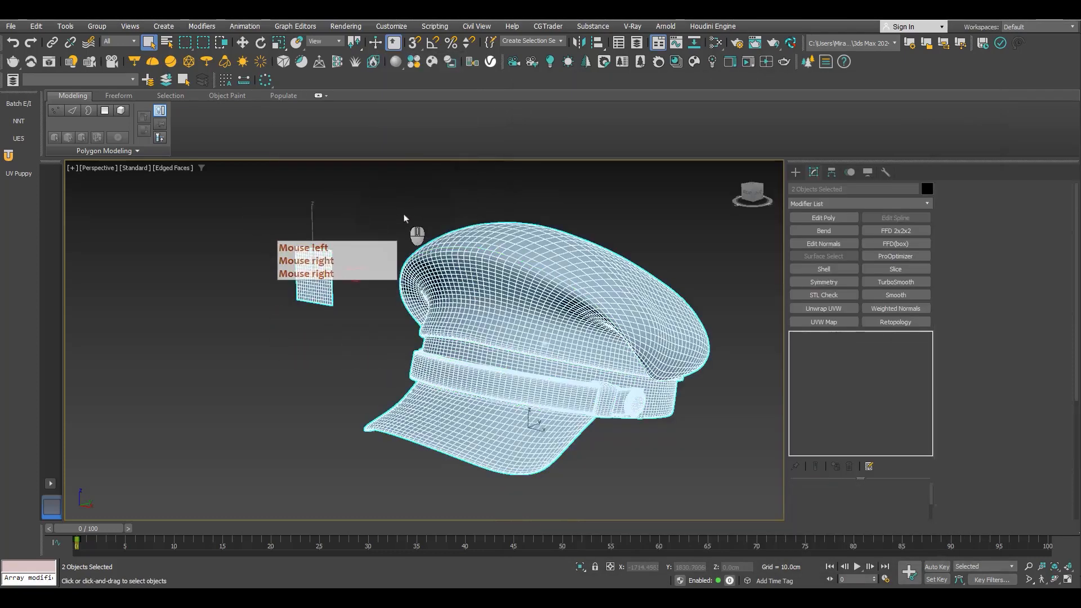
{"action": "left_click", "coordinate": [412, 211]}
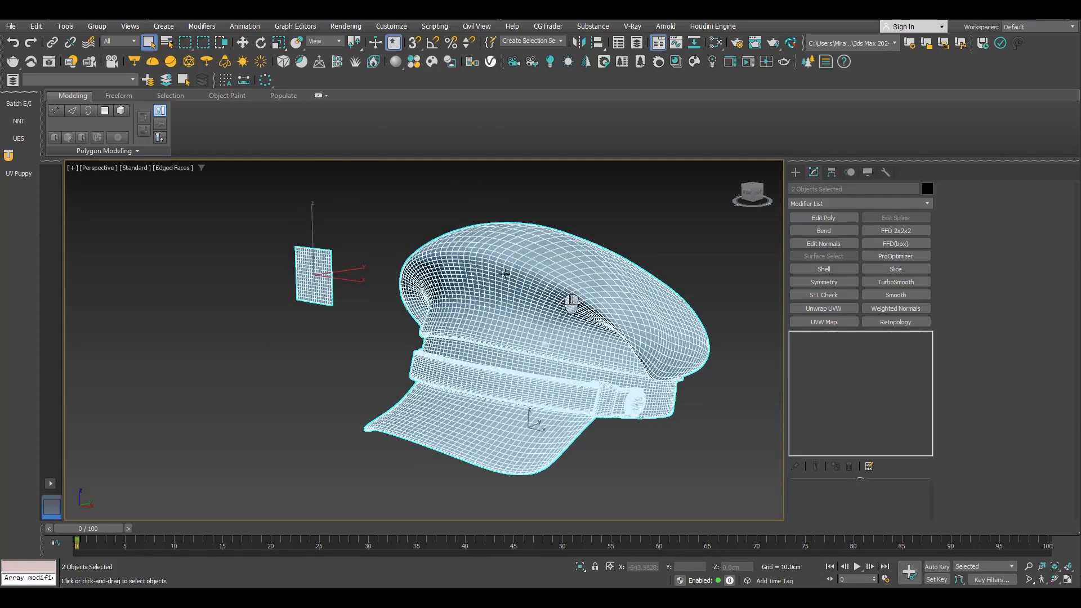
{"action": "left_click", "coordinate": [430, 183]}
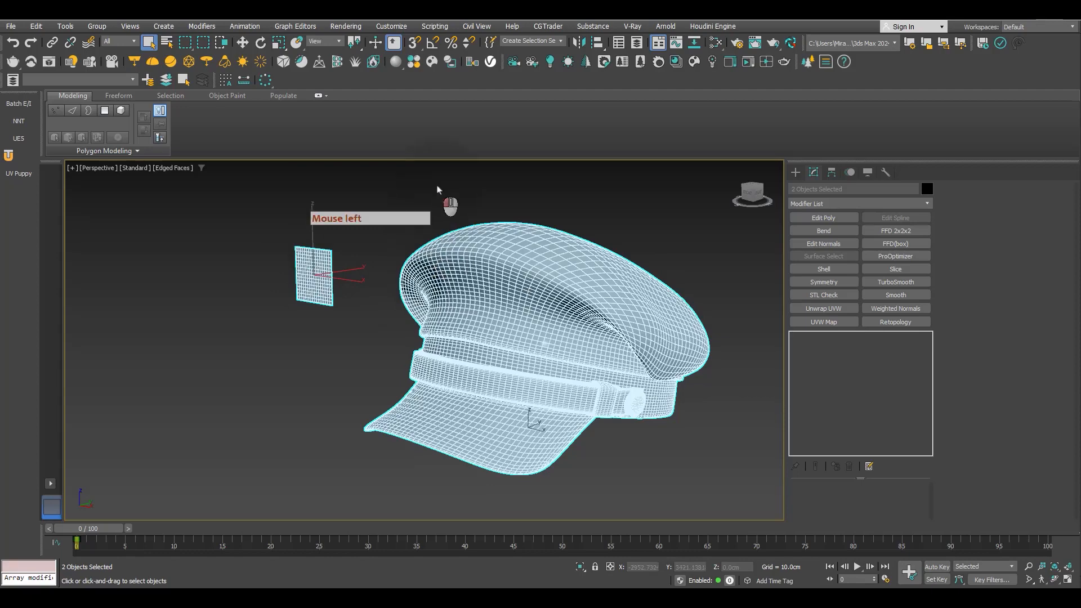
- Create a new Physical Material in the Slate Material Editor and collapse its node
{"action": "key", "text": "m"}
{"action": "left_click", "coordinate": [659, 208]}
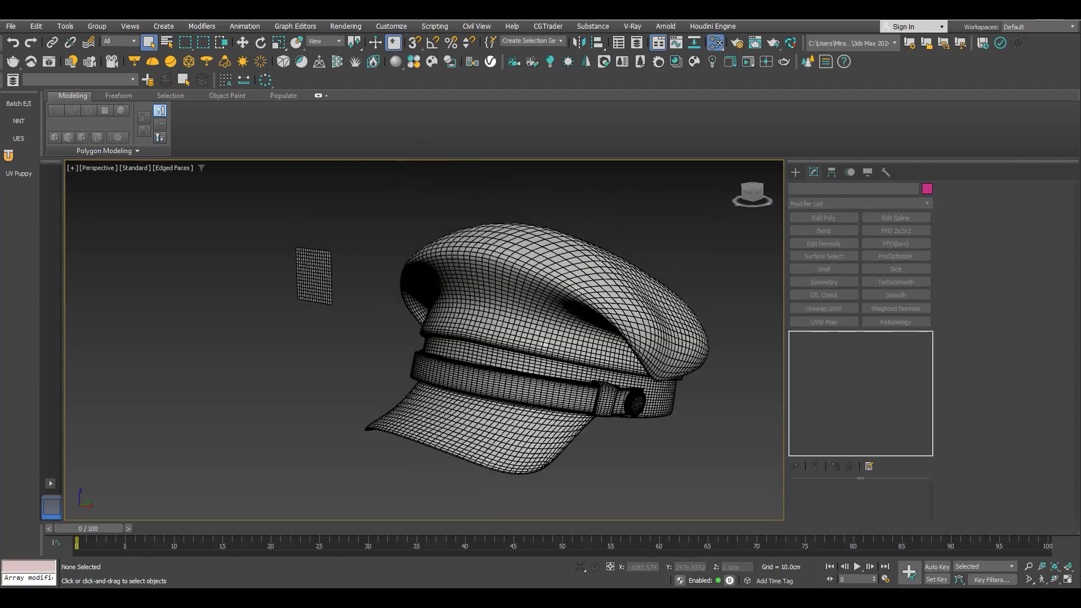
{"action": "left_click_drag", "start_coordinate": [513, 138], "coordinate": [551, 133]}
{"action": "right_click", "coordinate": [517, 237]}
{"action": "mouse_move", "coordinate": [550, 242]}
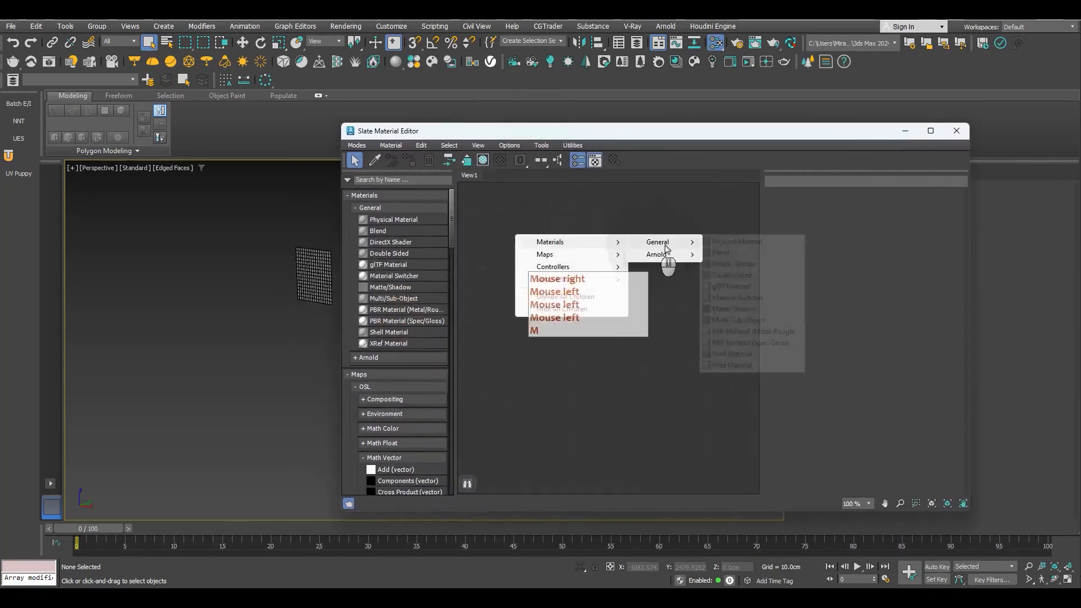
{"action": "left_click", "coordinate": [660, 242]}
{"action": "left_click", "coordinate": [737, 245]}
{"action": "left_click_drag", "start_coordinate": [527, 236], "coordinate": [572, 236]}
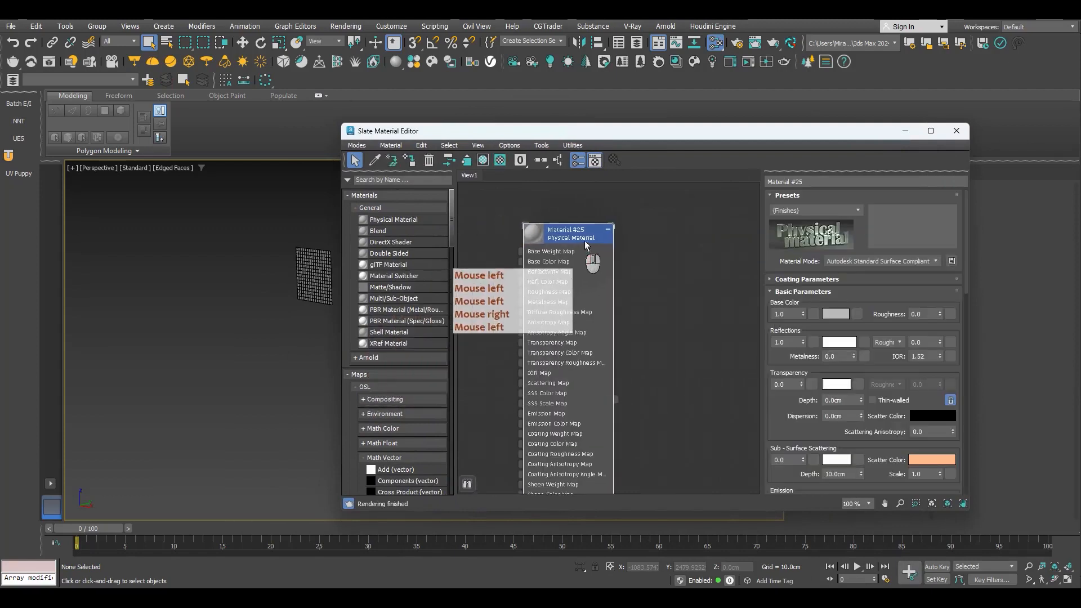
{"action": "left_click", "coordinate": [608, 230]}
- Rename the Physical Material as MIlitaryHat
{"action": "left_click", "coordinate": [806, 178]}
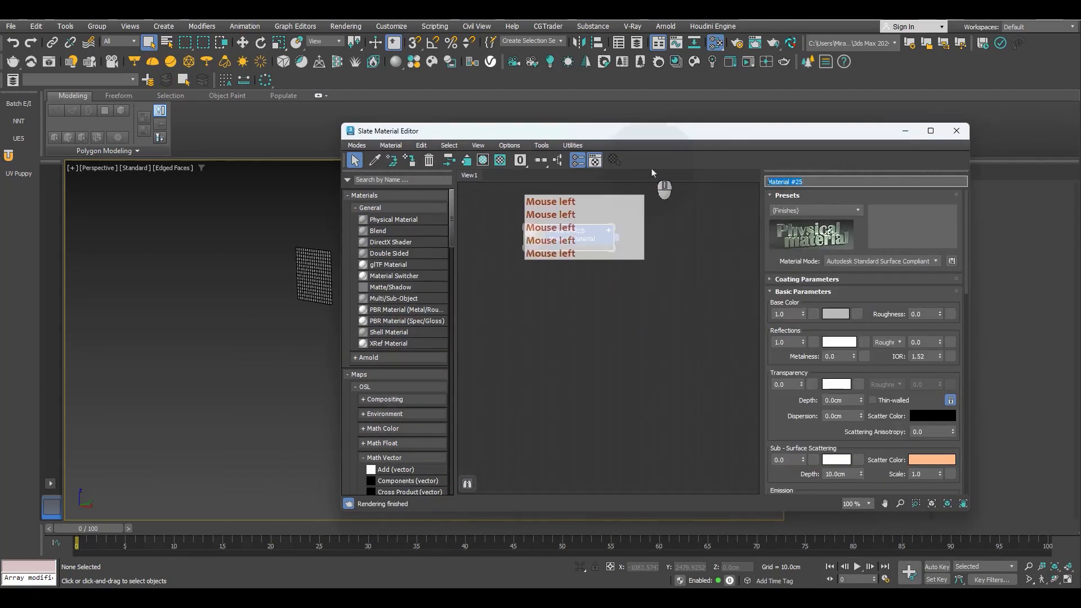
{"action": "type", "text": "MIlitaryHat"}
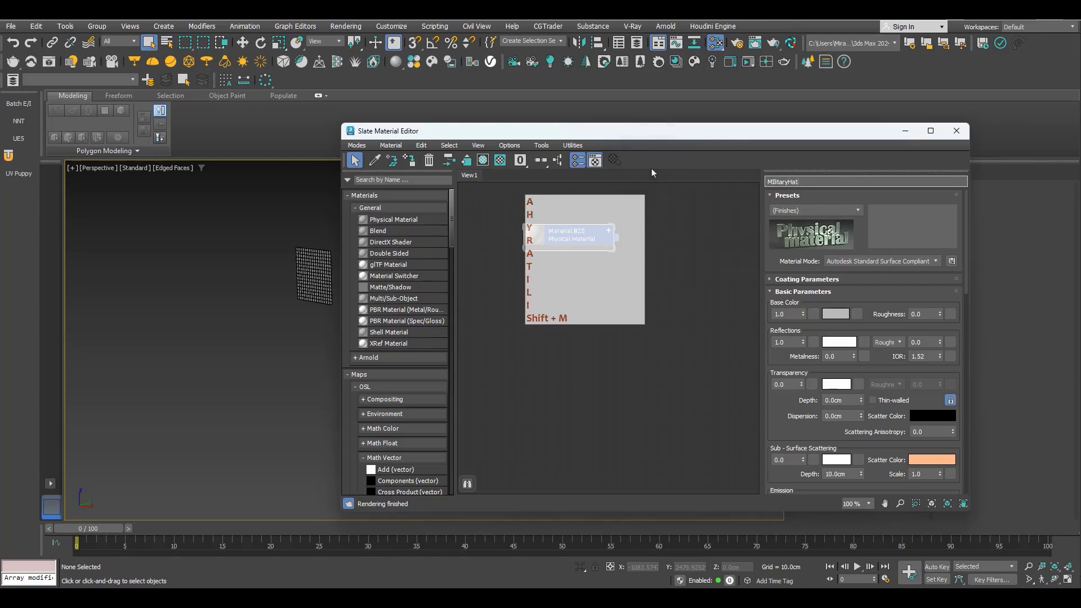
{"action": "key", "text": "Return"}
{"action": "left_click", "coordinate": [569, 234]}
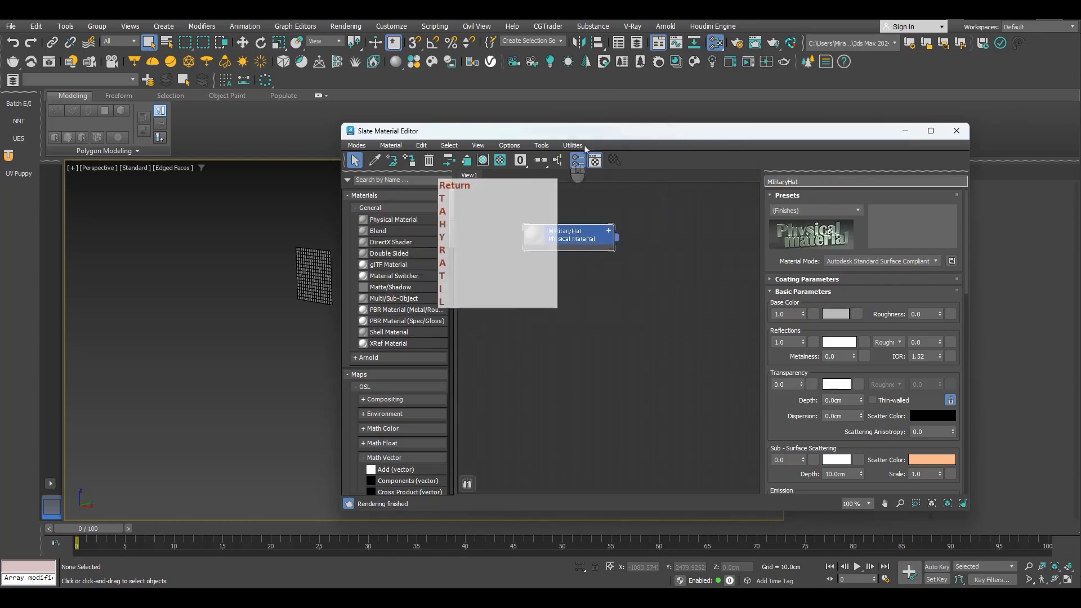
- Assign the MIlitaryHat material to both the hat and the plane and give it a yellow-green base color
{"action": "left_click_drag", "start_coordinate": [507, 130], "coordinate": [683, 120]}
{"action": "left_click_drag", "start_coordinate": [238, 210], "coordinate": [474, 345]}
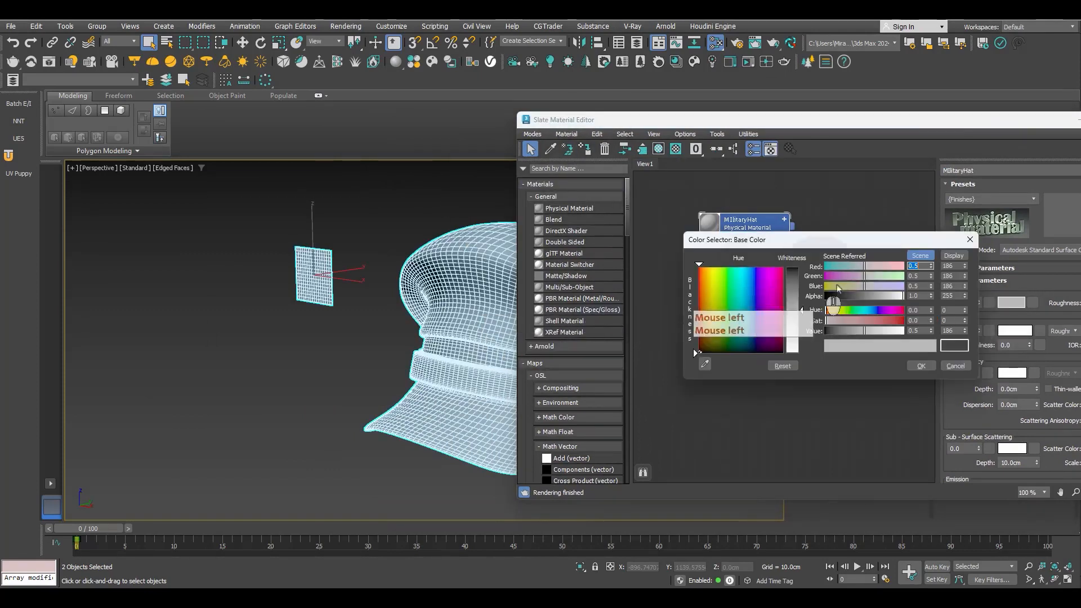
{"action": "left_click", "coordinate": [740, 274]}
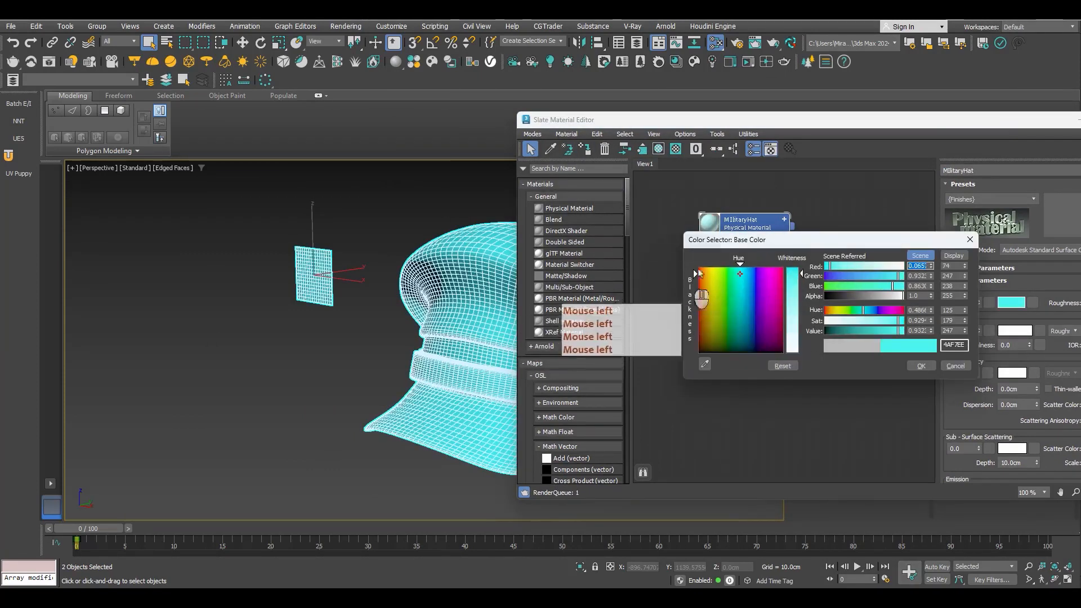
{"action": "left_click", "coordinate": [715, 274]}
{"action": "left_click", "coordinate": [921, 366]}
{"action": "left_click_drag", "start_coordinate": [896, 120], "coordinate": [662, 161]}
{"action": "left_click", "coordinate": [905, 160]}
- Hide the edged faces and inspect the shaded hat and plane with the new material
{"action": "left_click", "coordinate": [619, 221]}
{"action": "mouse_move", "coordinate": [619, 221]}
{"action": "middle_mouse_down", "text": "alt"}
{"action": "mouse_move", "coordinate": [591, 290]}
{"action": "mouse_move", "coordinate": [549, 329]}
{"action": "mouse_move", "coordinate": [566, 308]}
{"action": "mouse_move", "coordinate": [545, 302]}
{"action": "middle_mouse_up", "text": "alt"}
{"action": "scroll", "coordinate": [552, 321], "scroll_direction": "up", "scroll_amount": 5}
{"action": "key", "text": "F4"}
{"action": "scroll", "coordinate": [546, 302], "scroll_direction": "down", "scroll_amount": 3}
- Export the selected hat and plane as MIlitaryHat.fbx in the HatProject folder, replacing the existing file and including smoothing groups
{"action": "left_click", "coordinate": [364, 423]}
{"action": "key", "text": "ctrl+a"}
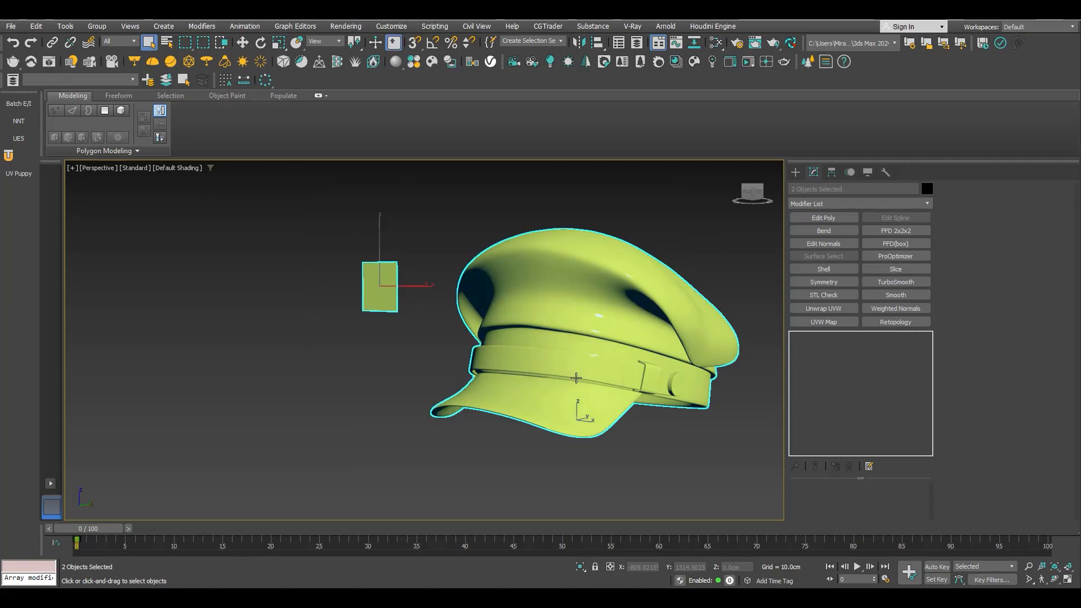
{"action": "left_click", "coordinate": [11, 26]}
{"action": "mouse_move", "coordinate": [33, 205]}
{"action": "left_click", "coordinate": [186, 218]}
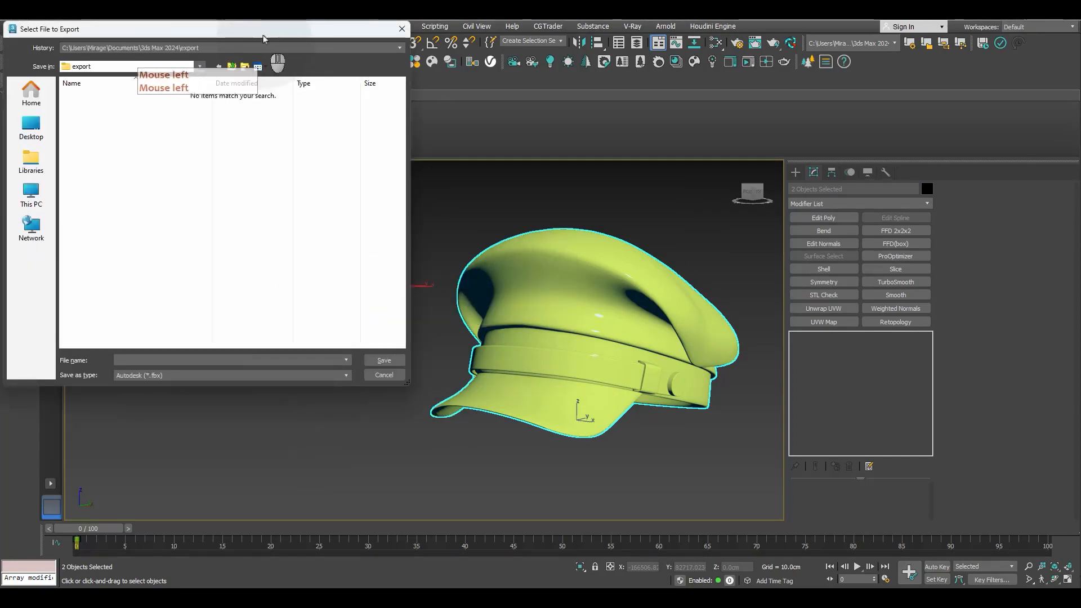
{"action": "left_click_drag", "start_coordinate": [263, 32], "coordinate": [643, 66]}
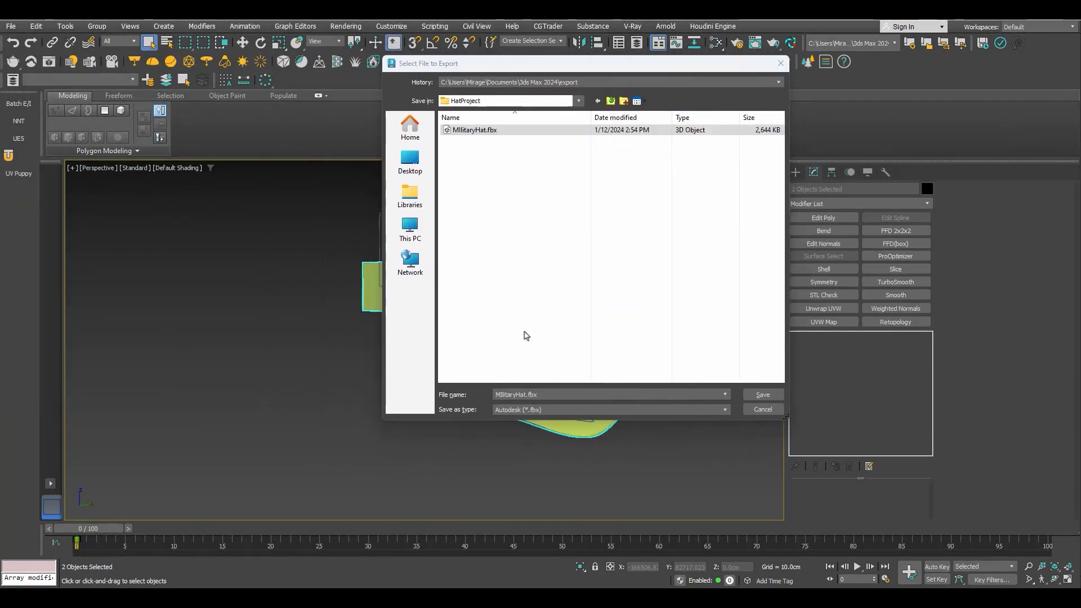
{"action": "left_click", "coordinate": [494, 205]}
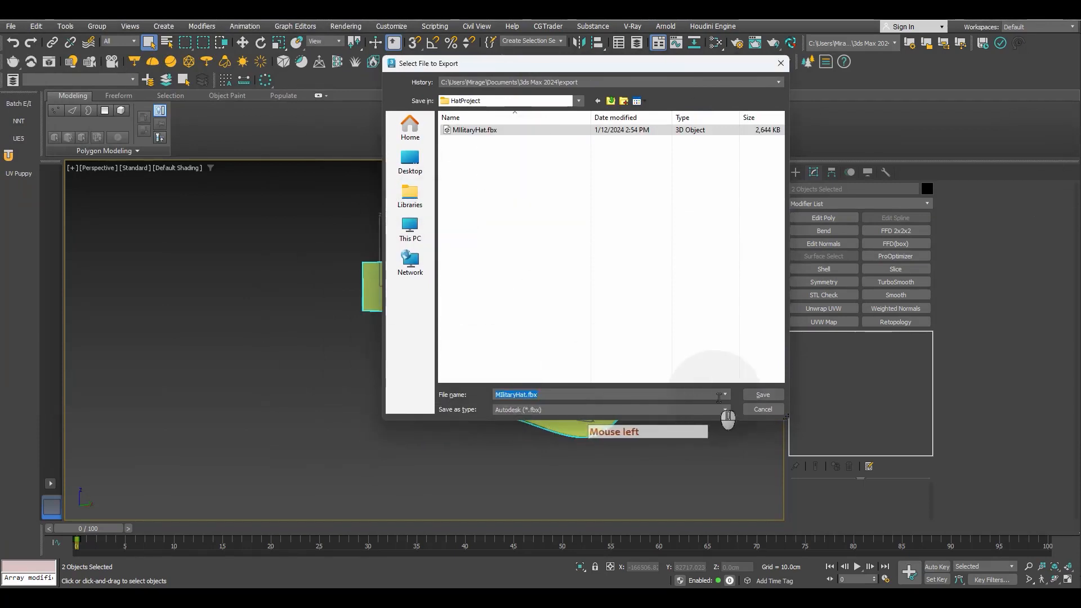
{"action": "left_click", "coordinate": [763, 396]}
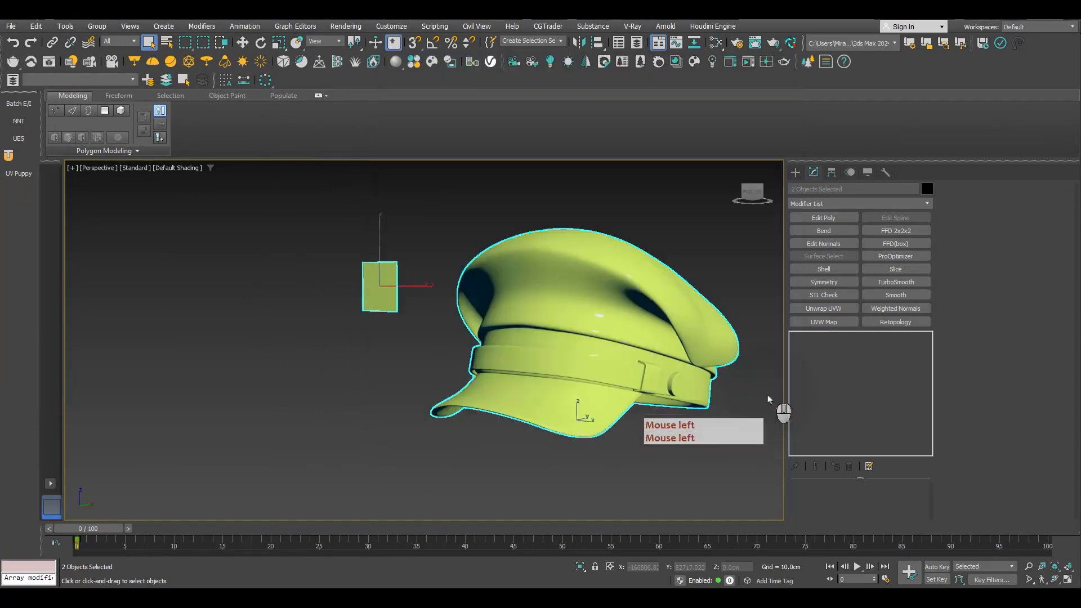
{"action": "left_click", "coordinate": [601, 321]}
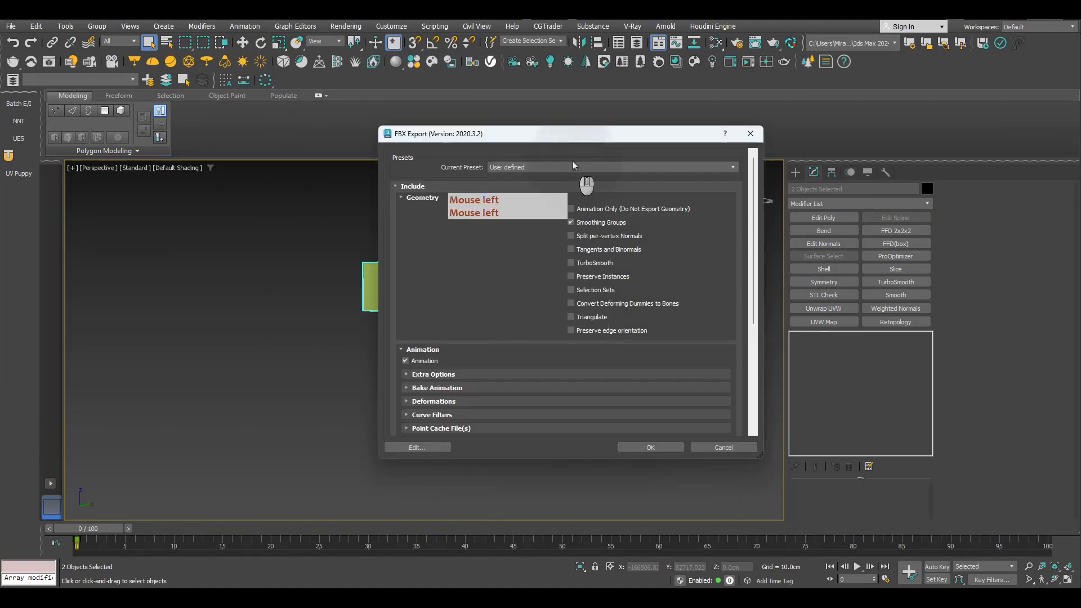
{"action": "left_click_drag", "start_coordinate": [574, 134], "coordinate": [624, 125]}
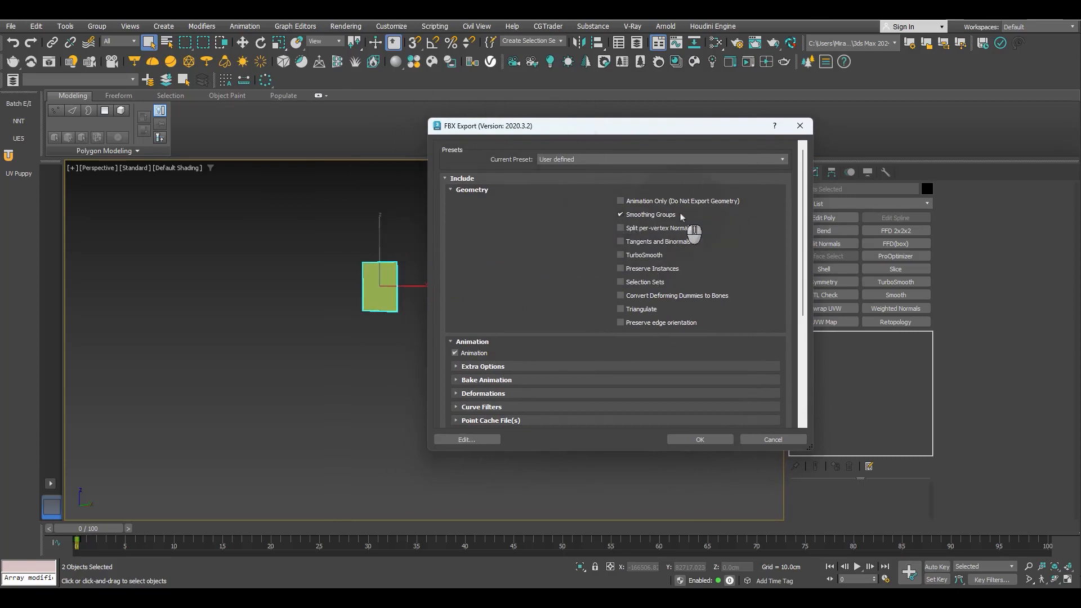
{"action": "left_click", "coordinate": [698, 440]}
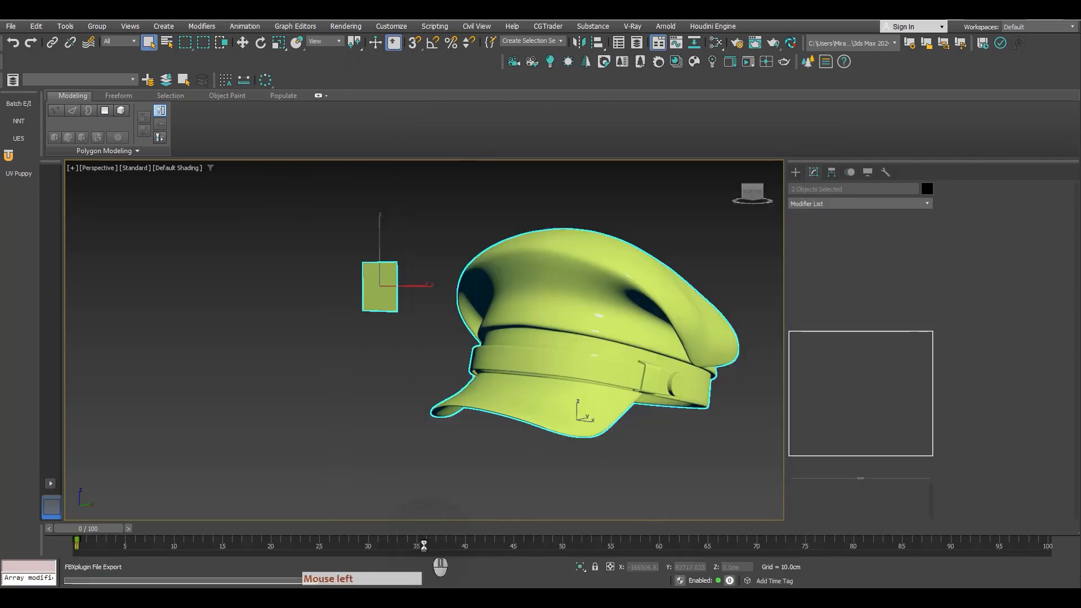
- Apply a Weighted Normals modifier to both the hat and the plane and collapse it into the meshes
{"action": "left_click", "coordinate": [504, 435]}
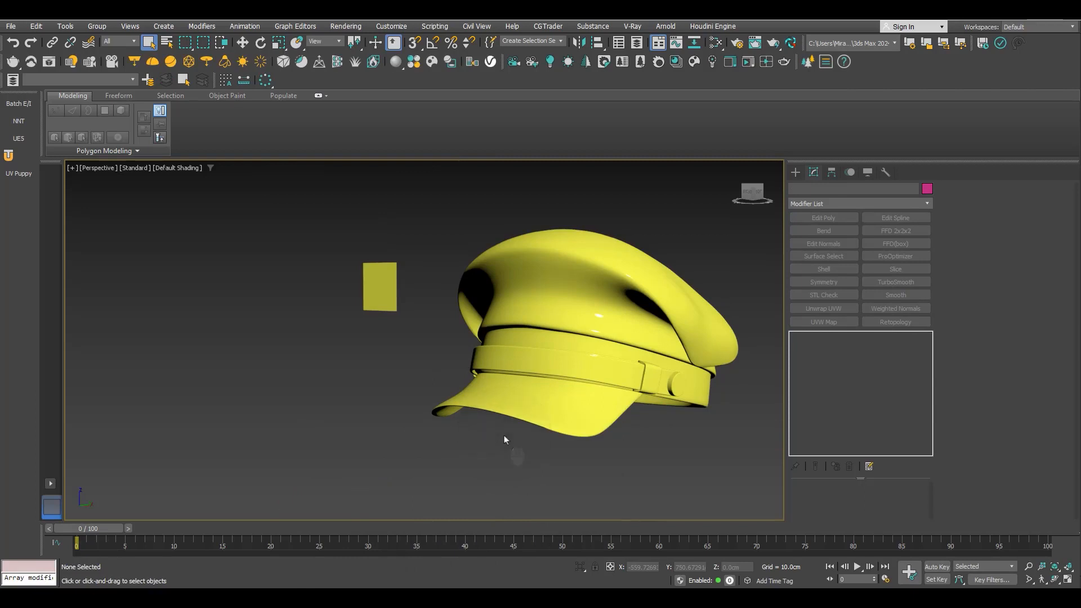
{"action": "left_click_drag", "start_coordinate": [635, 192], "coordinate": [350, 465]}
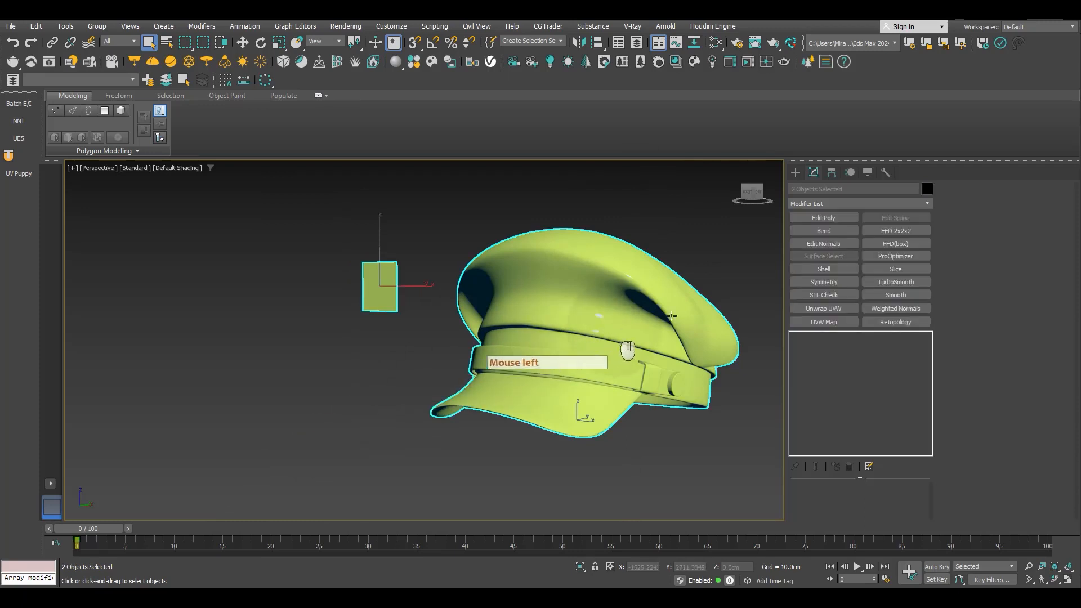
{"action": "left_click", "coordinate": [893, 313]}
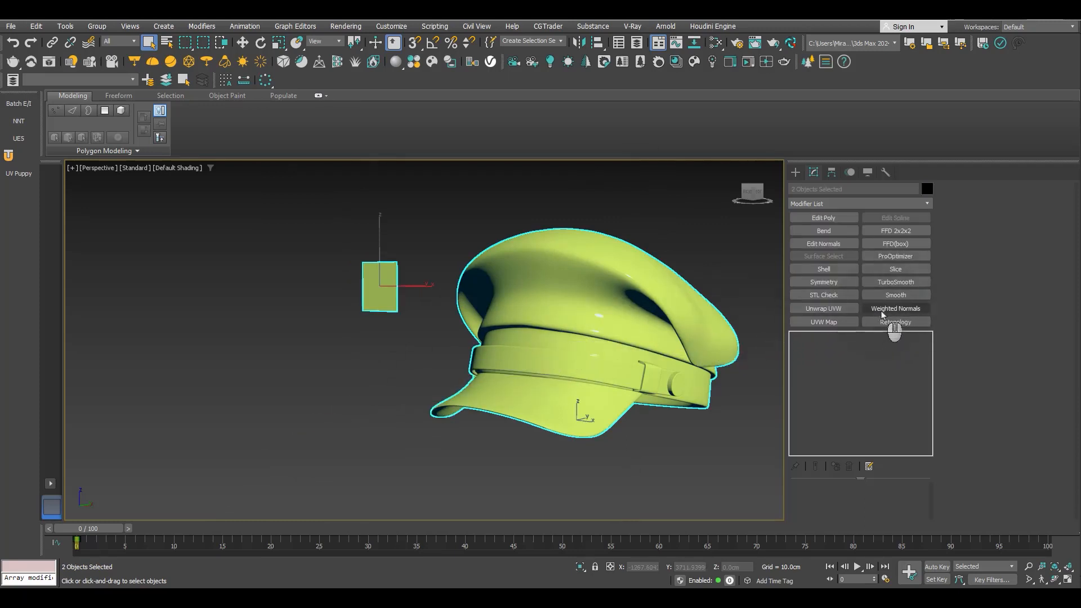
{"action": "left_click", "coordinate": [882, 311]}
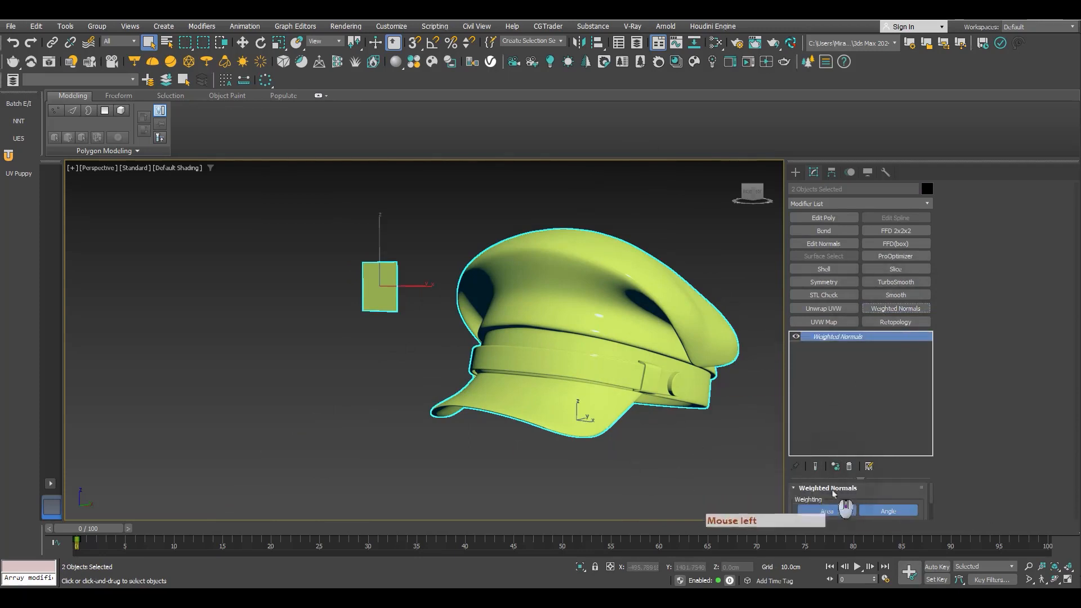
{"action": "scroll", "coordinate": [846, 507], "scroll_direction": "down", "scroll_amount": 3}
{"action": "right_click", "coordinate": [591, 327]}
{"action": "mouse_move", "coordinate": [644, 467]}
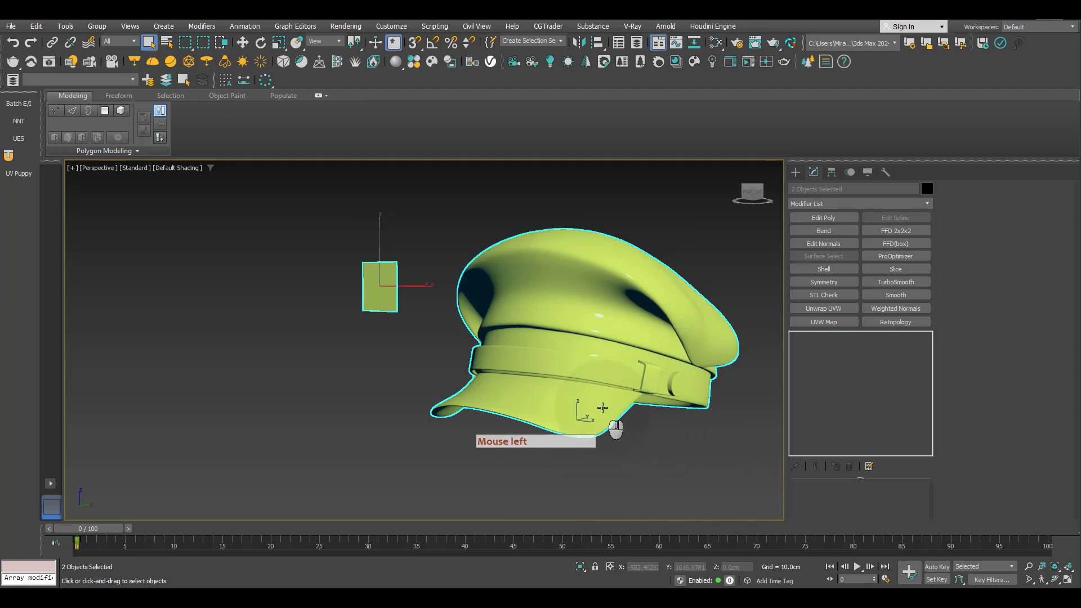
- Add a Smooth modifier with Auto Smooth at threshold 30 to both objects and collapse it into the meshes
{"action": "left_click", "coordinate": [897, 296]}
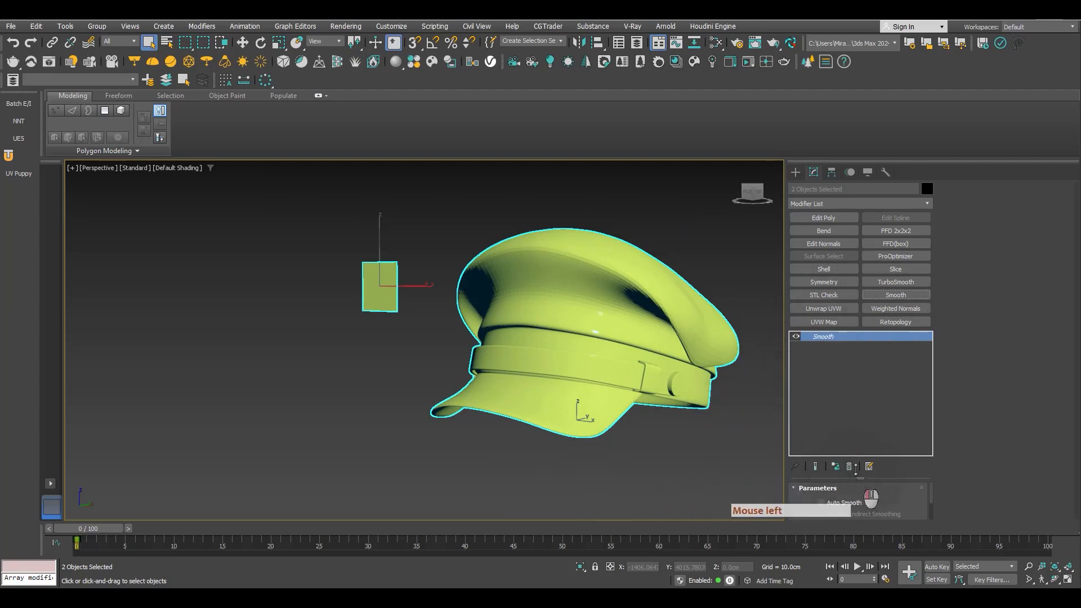
{"action": "left_click_drag", "start_coordinate": [861, 478], "coordinate": [852, 399]}
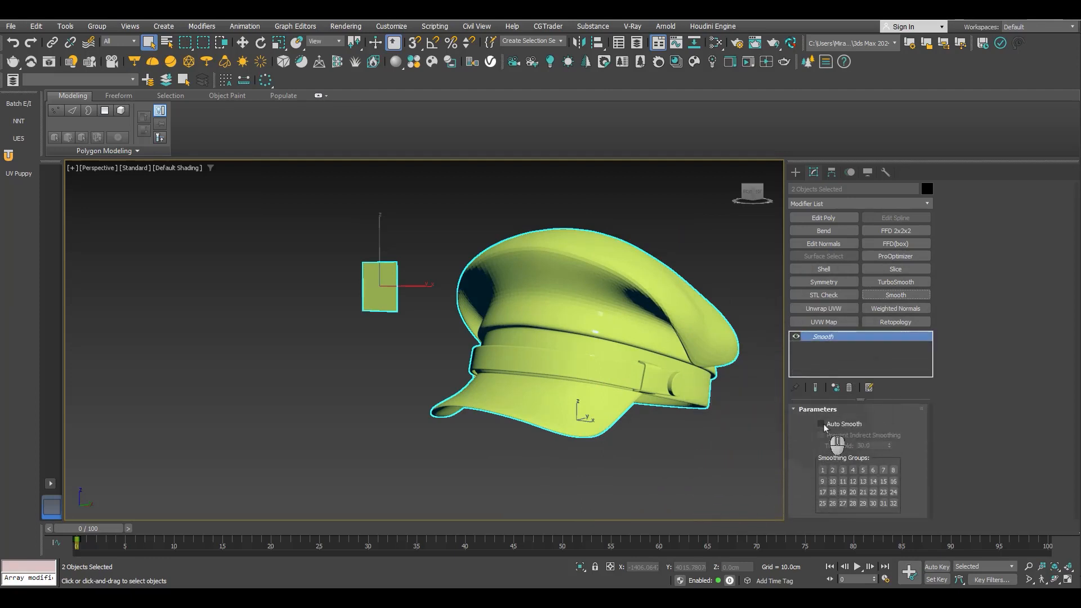
{"action": "left_click", "coordinate": [822, 424]}
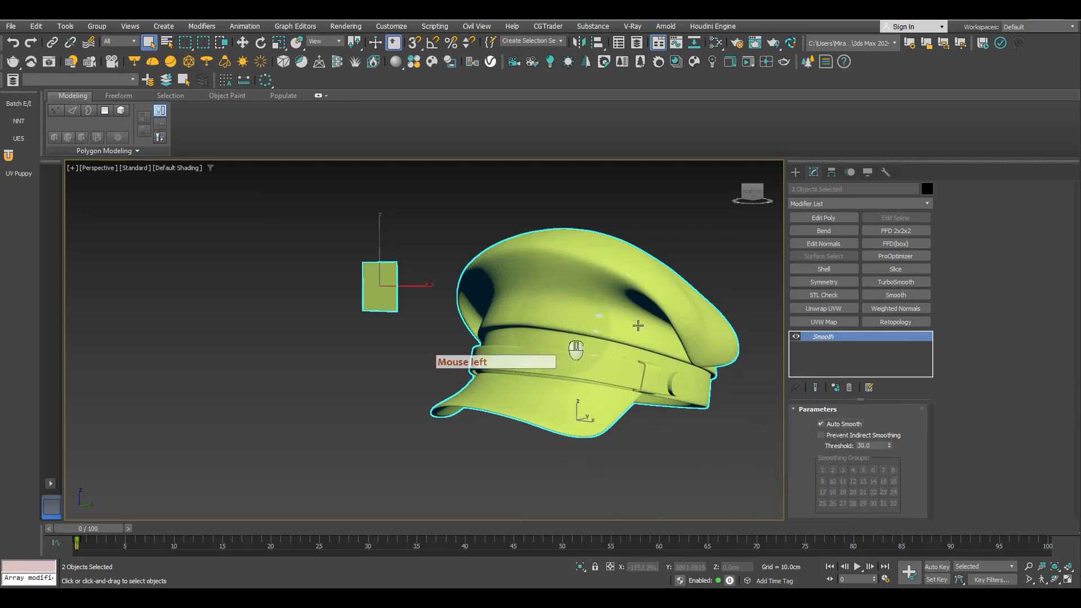
{"action": "right_click", "coordinate": [409, 227]}
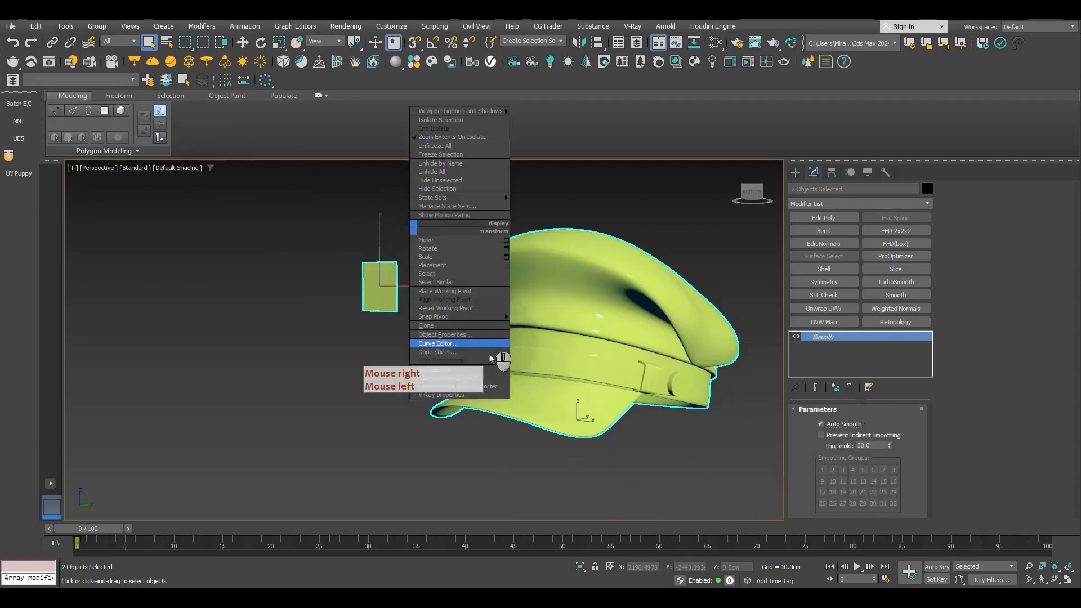
{"action": "mouse_move", "coordinate": [498, 370]}
{"action": "left_click", "coordinate": [540, 378]}
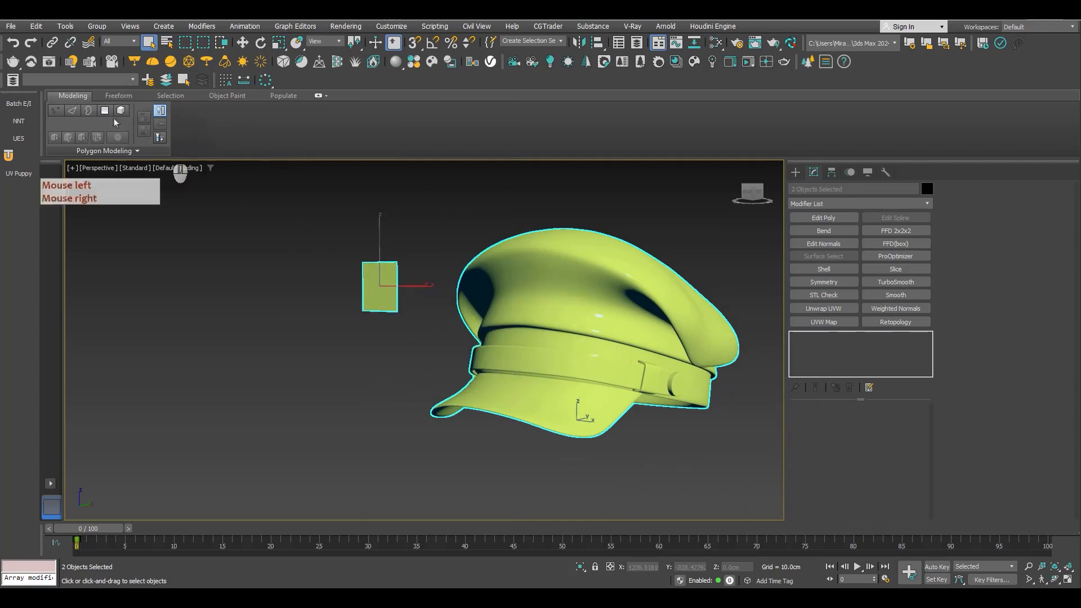
- Re-export the smoothed hat and plane over MIlitaryHat.fbx in the HatProject folder with smoothing groups included
{"action": "left_click", "coordinate": [11, 26]}
{"action": "mouse_move", "coordinate": [84, 205]}
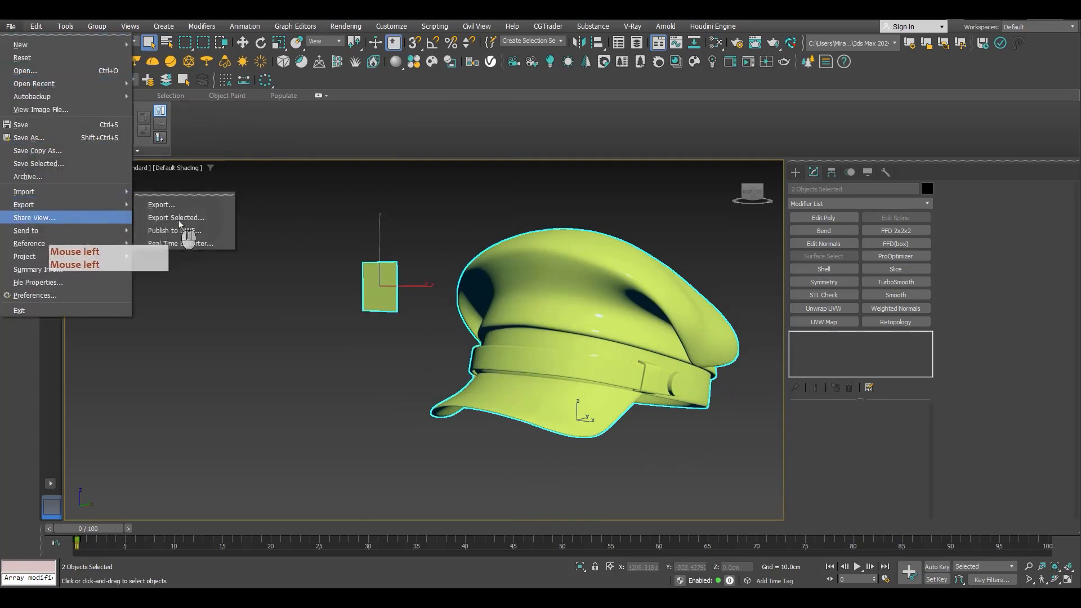
{"action": "left_click", "coordinate": [171, 218]}
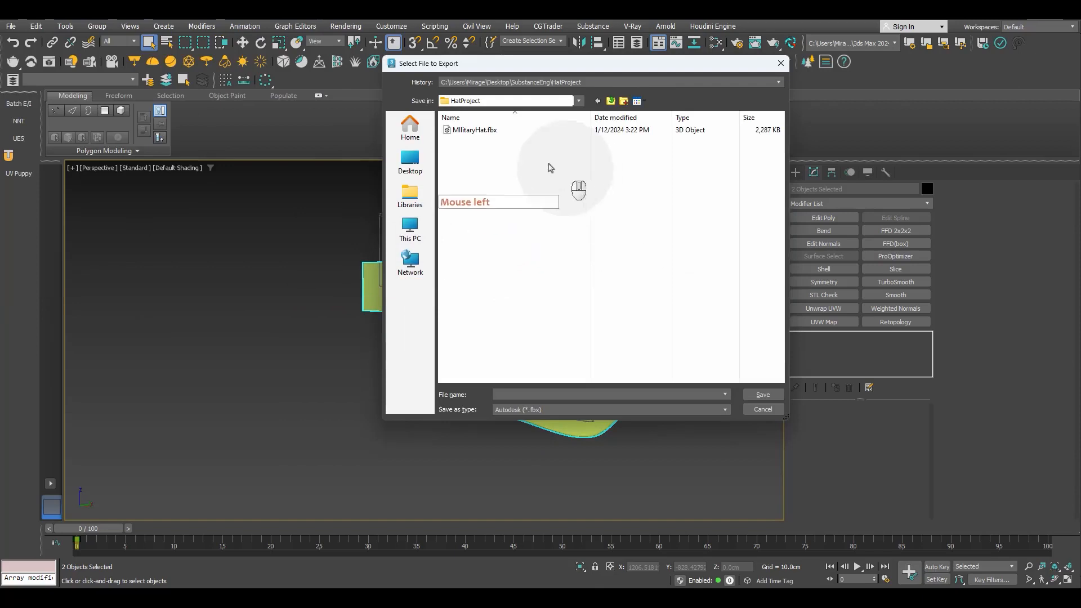
{"action": "left_click", "coordinate": [471, 131]}
{"action": "left_click", "coordinate": [591, 317]}
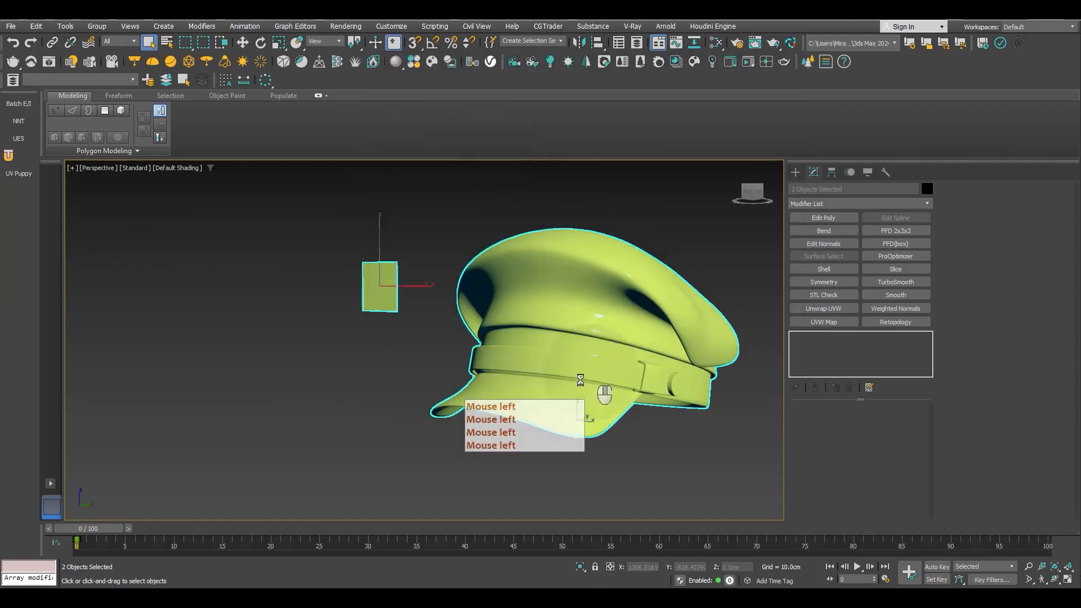
{"action": "left_click", "coordinate": [555, 354]}
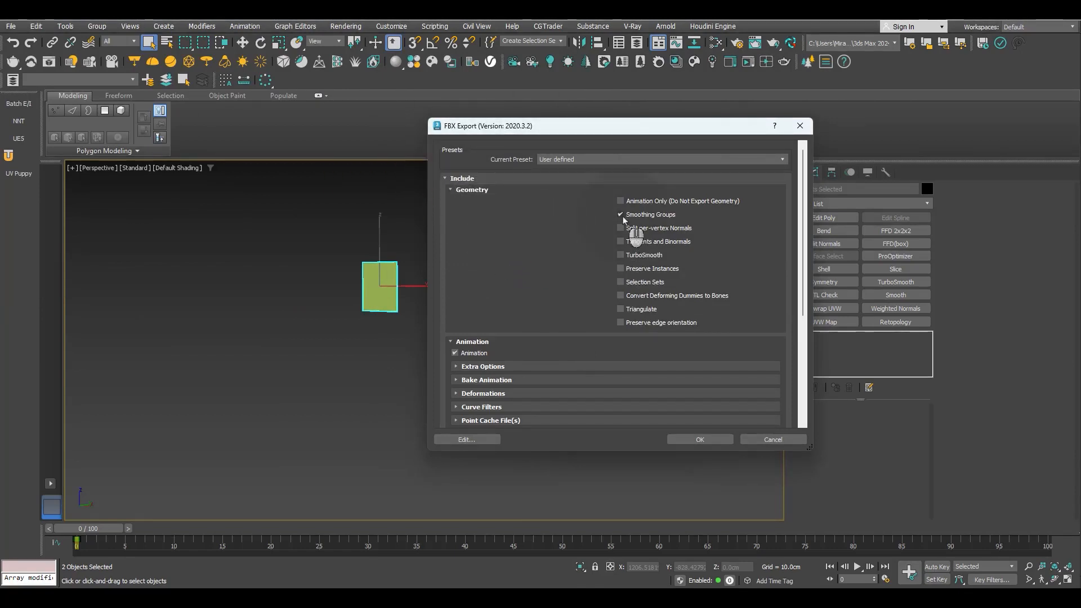
{"action": "left_click", "coordinate": [687, 443]}
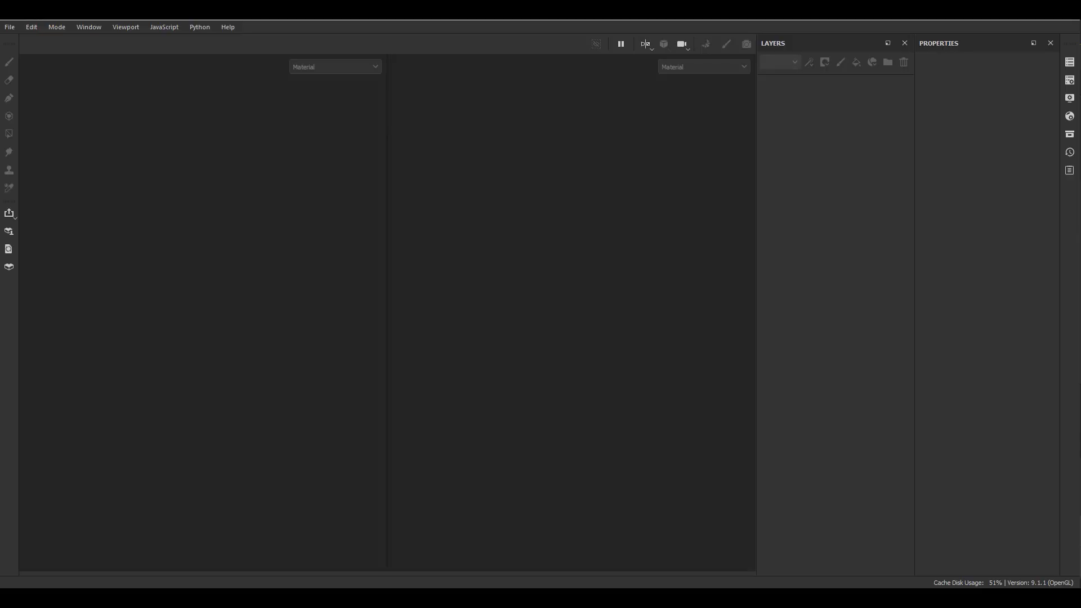
- In Substance 3D Painter, create a project from MIlitaryHat.fbx using the ASM - PBR Metallic Roughness template, 1024 resolution and DirectX normals
{"action": "left_click_drag", "start_coordinate": [1078, 360], "coordinate": [554, 237]}
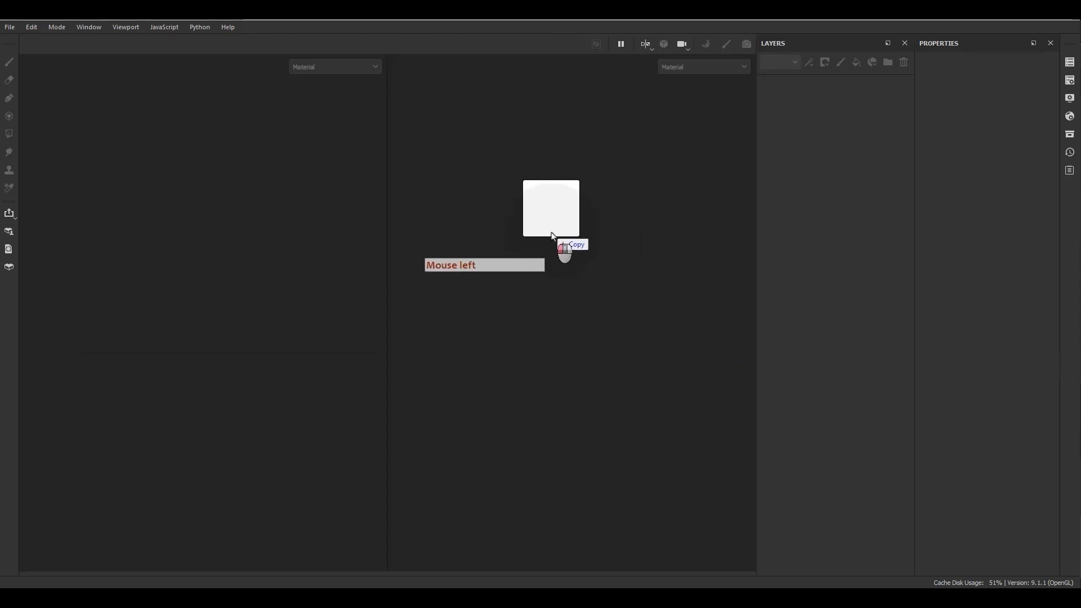
{"action": "left_click_drag", "start_coordinate": [554, 236], "coordinate": [558, 241]}
{"action": "left_click_drag", "start_coordinate": [487, 139], "coordinate": [571, 136]}
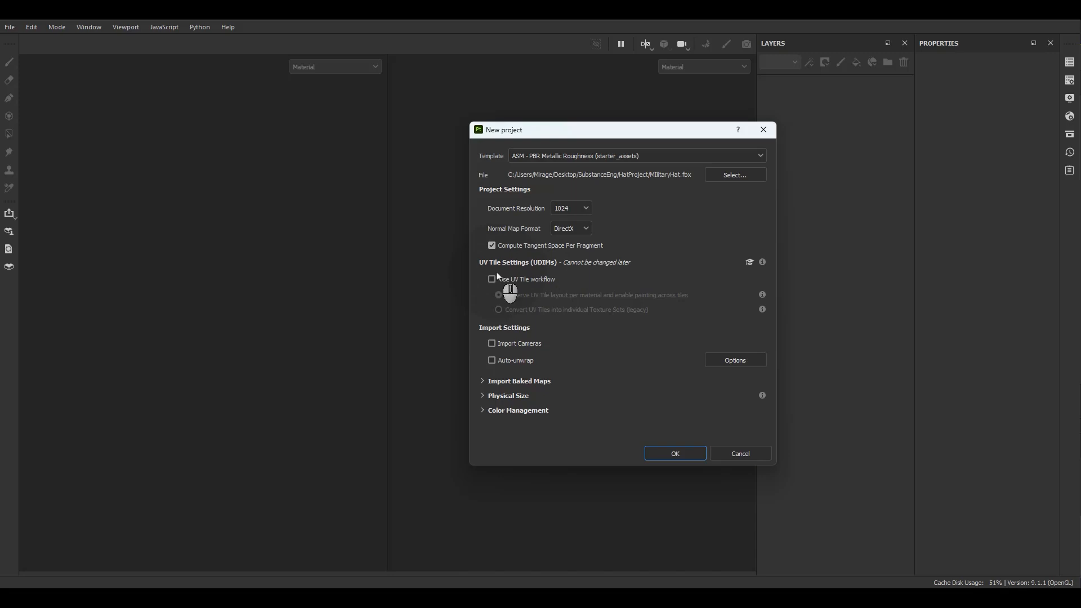
{"action": "left_click", "coordinate": [675, 454]}
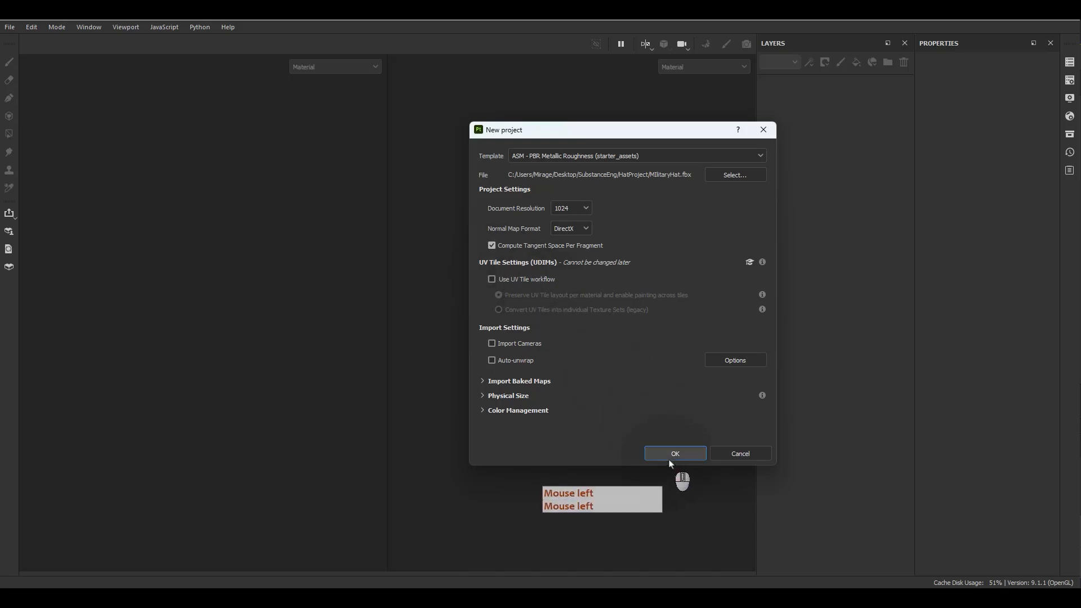
- Inspect the imported hat and plane in 3D together with their shared UV layout
{"action": "scroll", "coordinate": [563, 316], "scroll_direction": "up", "scroll_amount": 5}
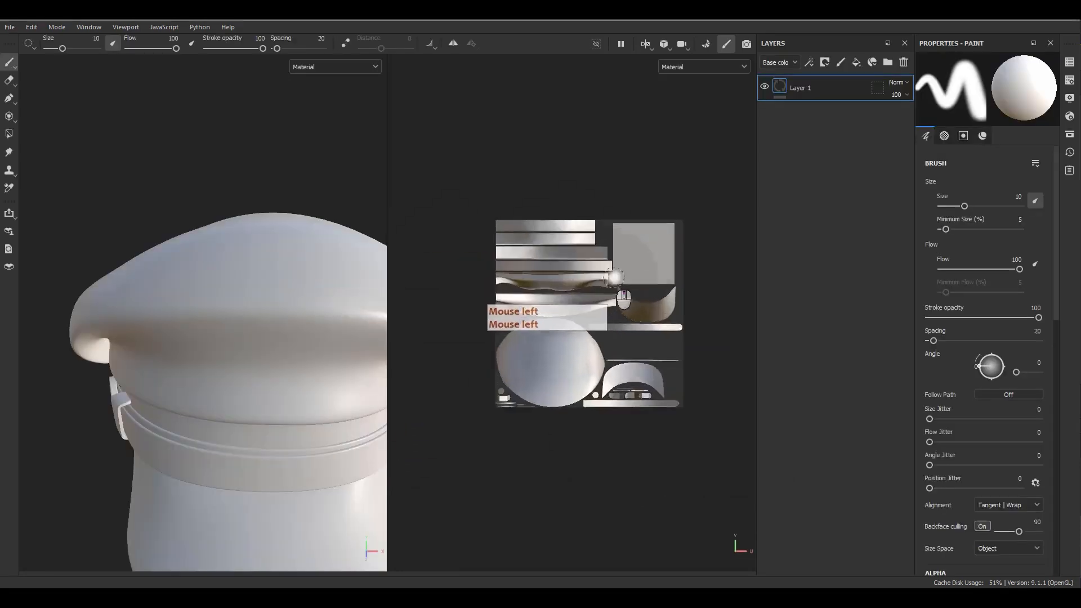
{"action": "scroll", "coordinate": [563, 316], "scroll_direction": "down", "scroll_amount": 3}
{"action": "left_click_drag", "start_coordinate": [270, 361], "coordinate": [242, 282], "text": "alt"}
{"action": "right_click_drag", "start_coordinate": [242, 282], "coordinate": [223, 209], "text": "alt"}
{"action": "middle_click_drag", "start_coordinate": [192, 228], "coordinate": [222, 229], "text": "alt"}
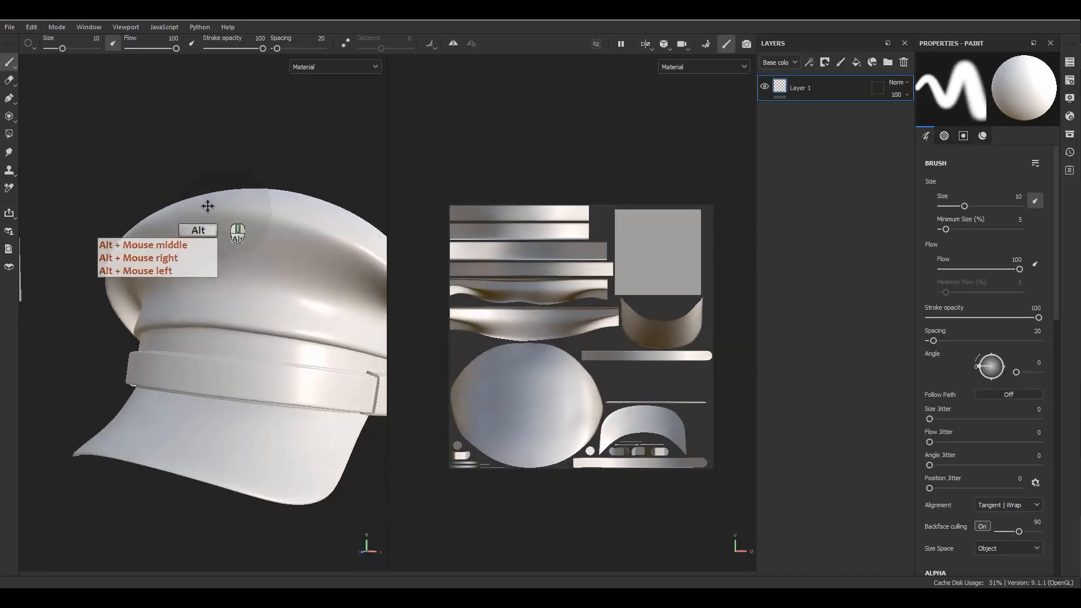
{"action": "right_click_drag", "start_coordinate": [222, 229], "coordinate": [231, 169], "text": "alt"}
{"action": "middle_click_drag", "start_coordinate": [232, 169], "coordinate": [272, 367], "text": "alt"}
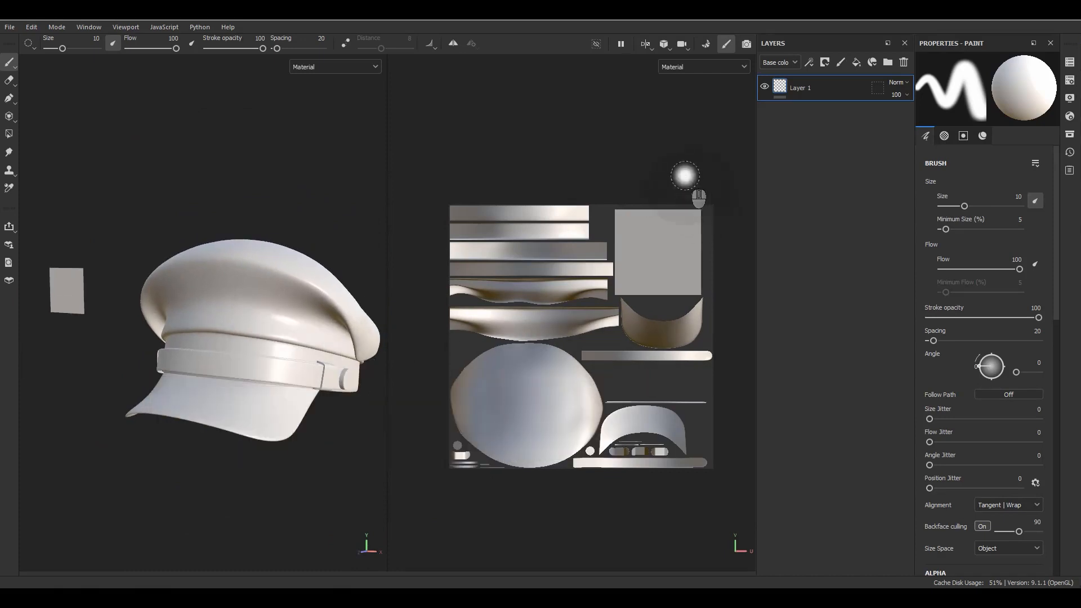
- Enter baking mode, use the low poly mesh as the high poly mesh and set the output size to 4096
{"action": "left_click", "coordinate": [705, 49]}
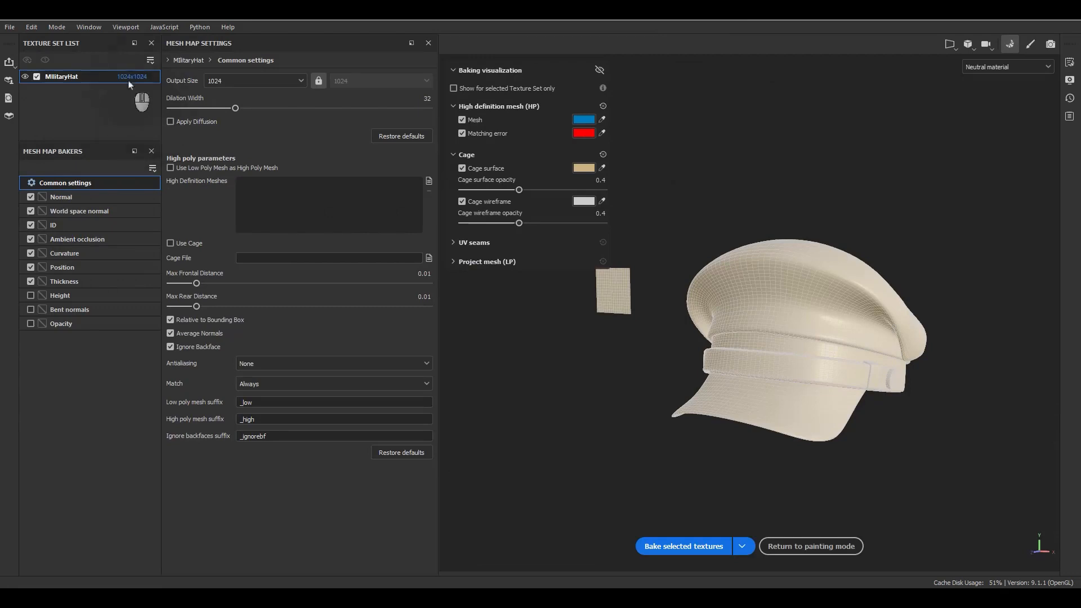
{"action": "left_click", "coordinate": [170, 168]}
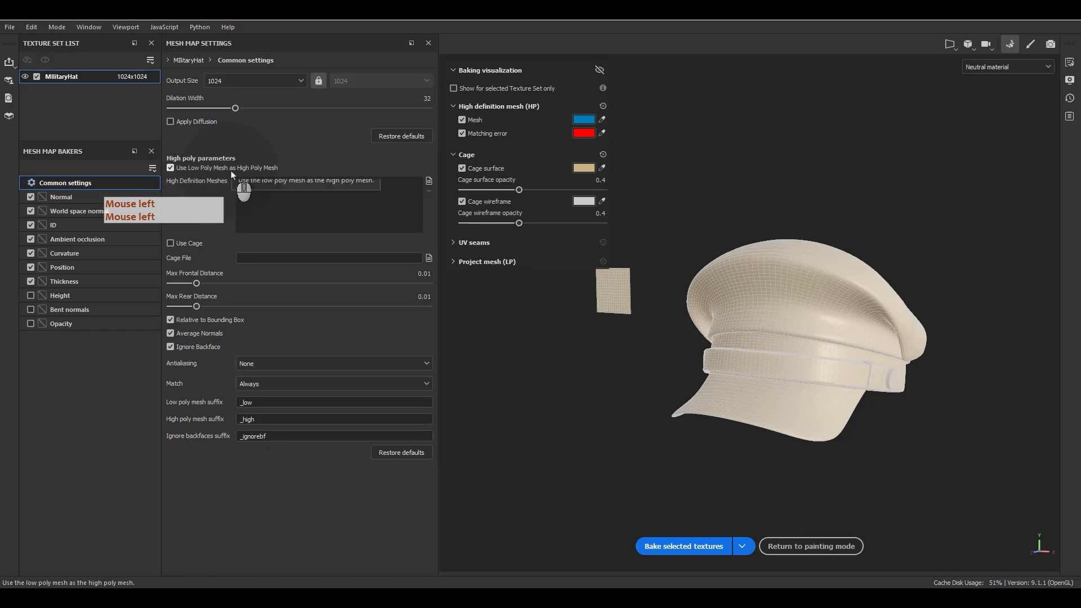
{"action": "left_click", "coordinate": [253, 80]}
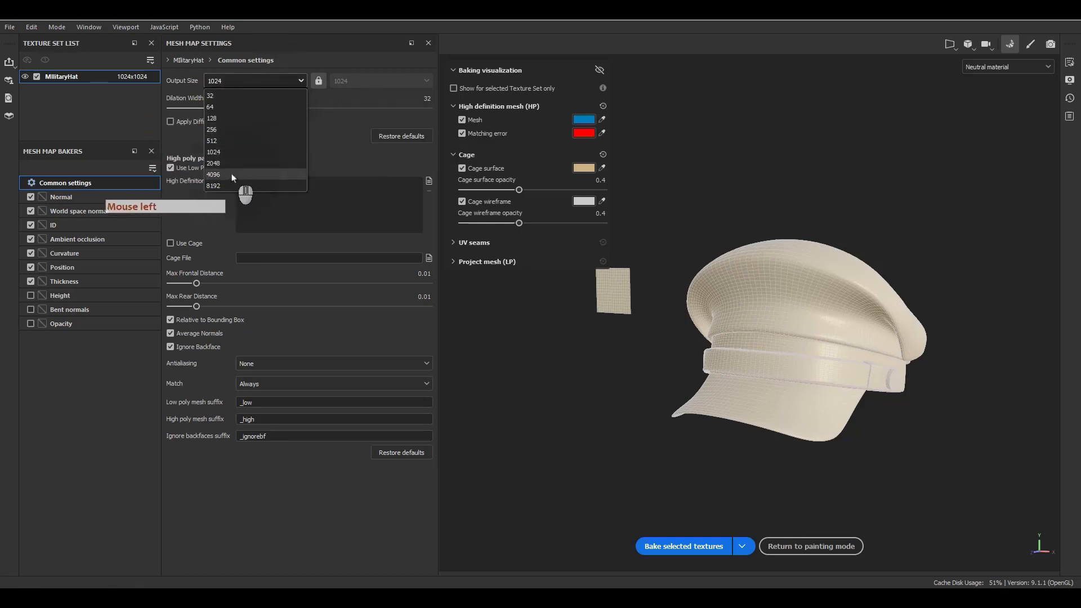
{"action": "left_click", "coordinate": [236, 178]}
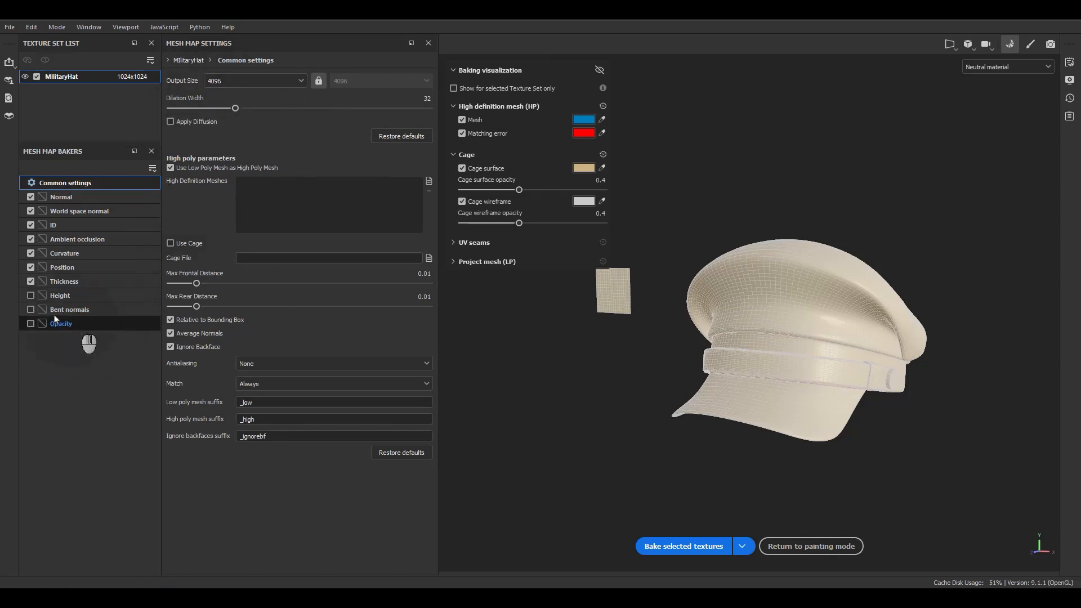
- Enable the Bent normals baker, set antialiasing to Supersampling 64x and bake the selected mesh maps
{"action": "left_click", "coordinate": [31, 309]}
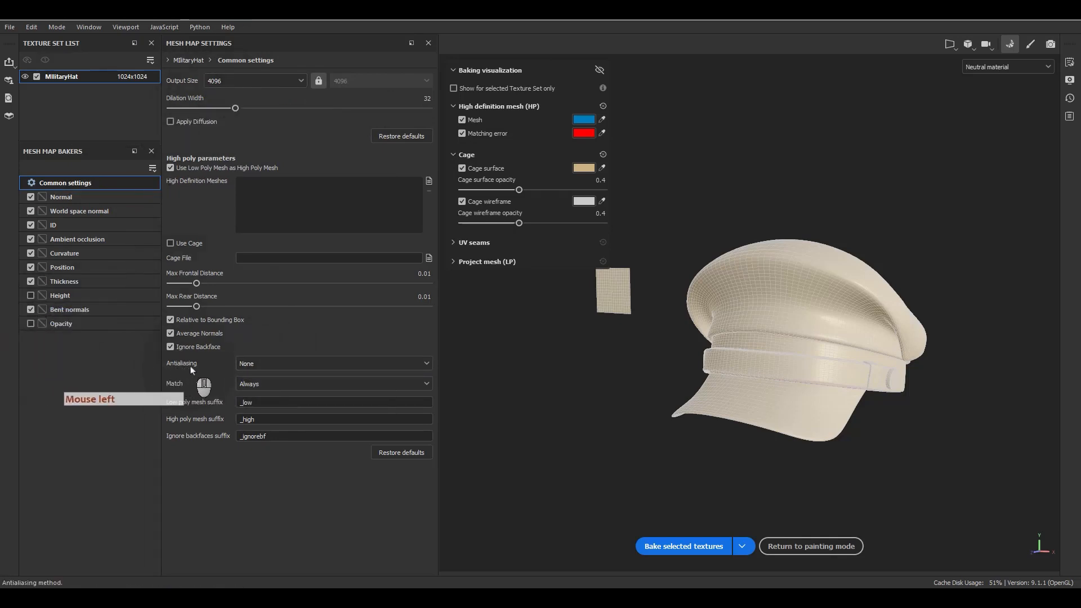
{"action": "left_click", "coordinate": [271, 364]}
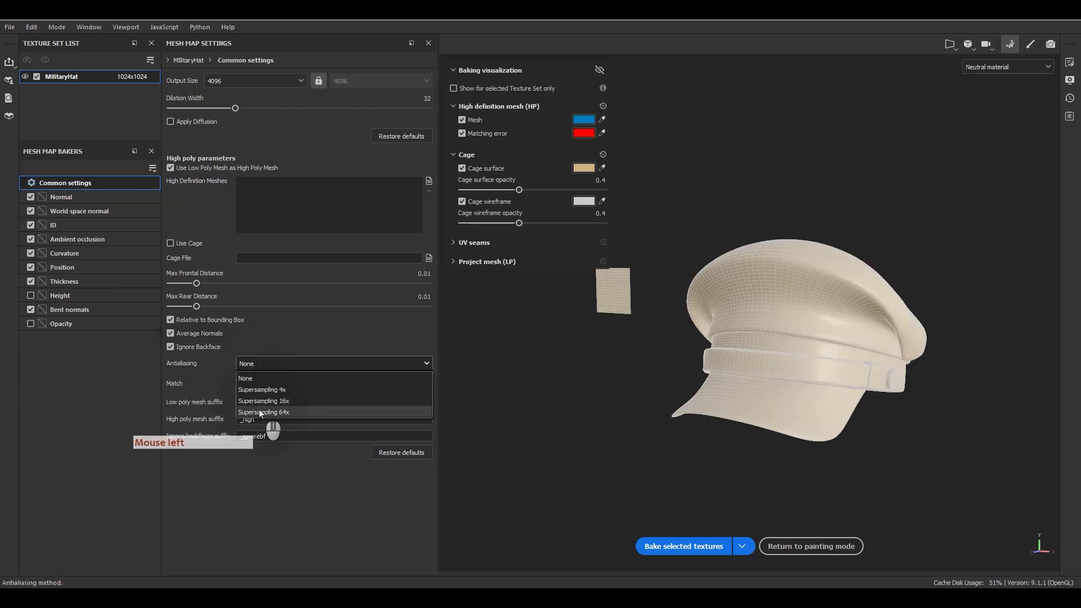
{"action": "left_click", "coordinate": [263, 412]}
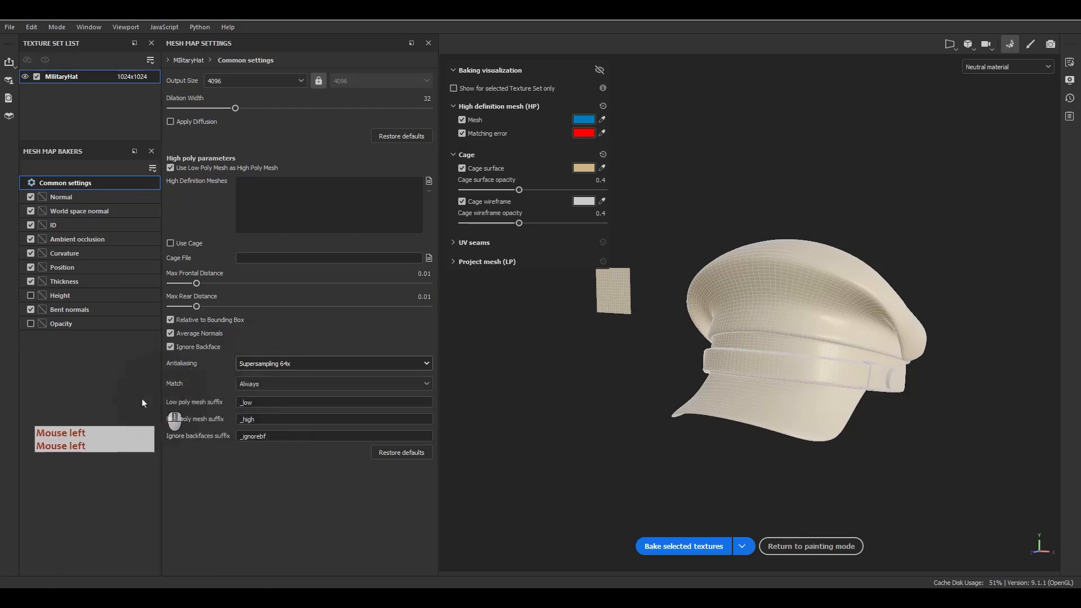
{"action": "left_click", "coordinate": [327, 129]}
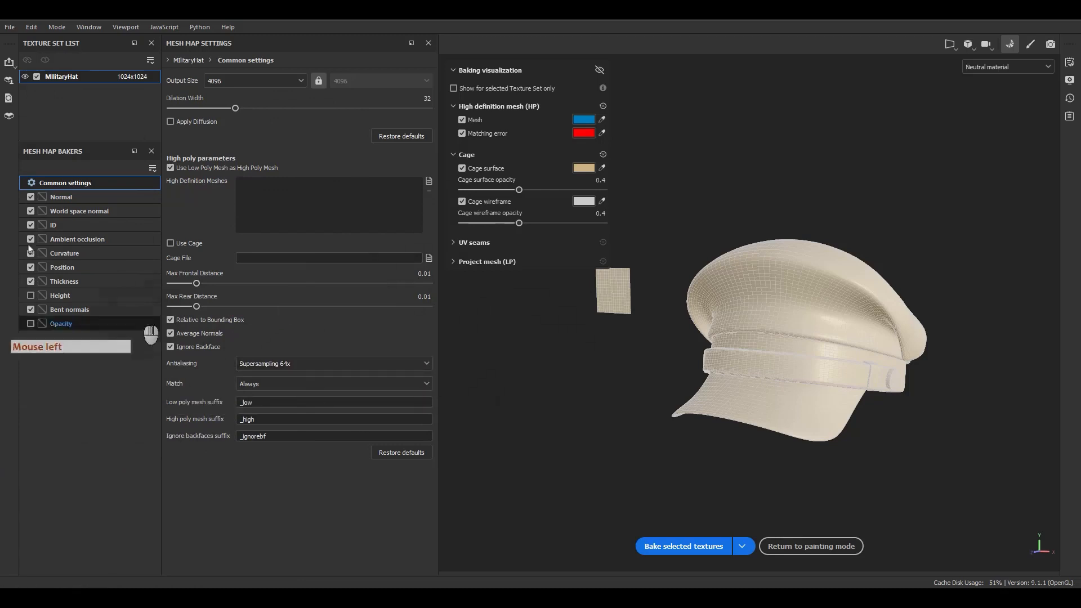
{"action": "left_click", "coordinate": [678, 548]}
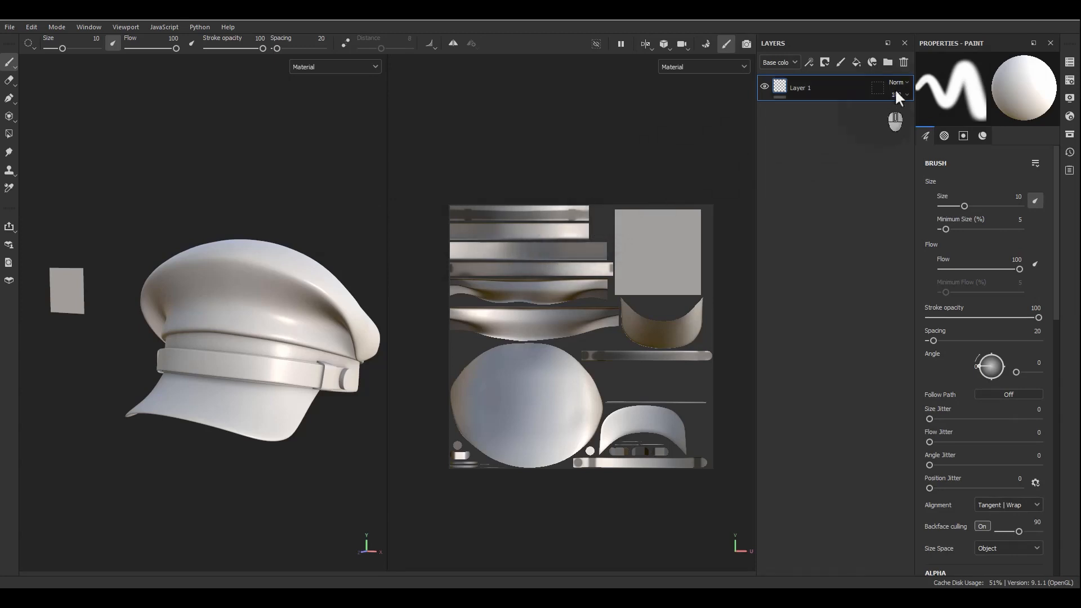
- Delete the default paint layer and create four empty folders in the layer stack
{"action": "left_click", "coordinate": [902, 64]}
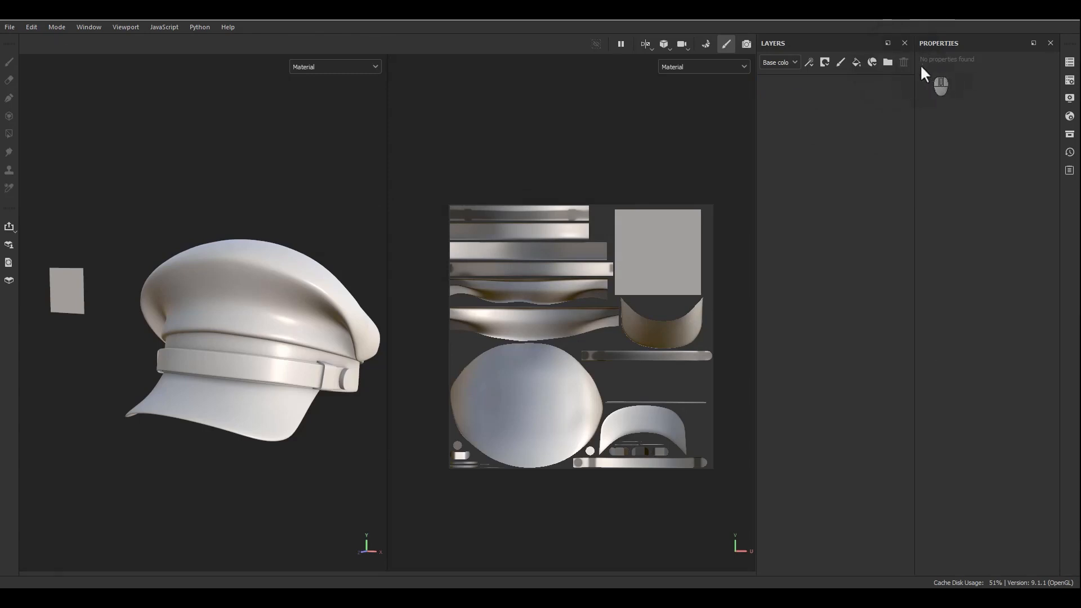
{"action": "left_click", "coordinate": [888, 62]}
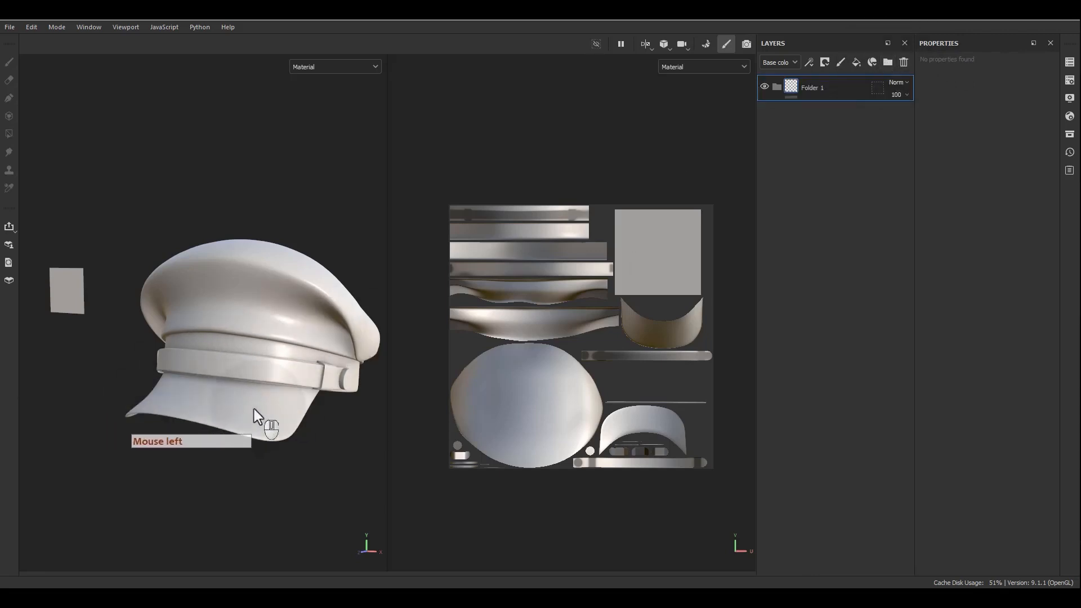
{"action": "left_click", "coordinate": [887, 63]}
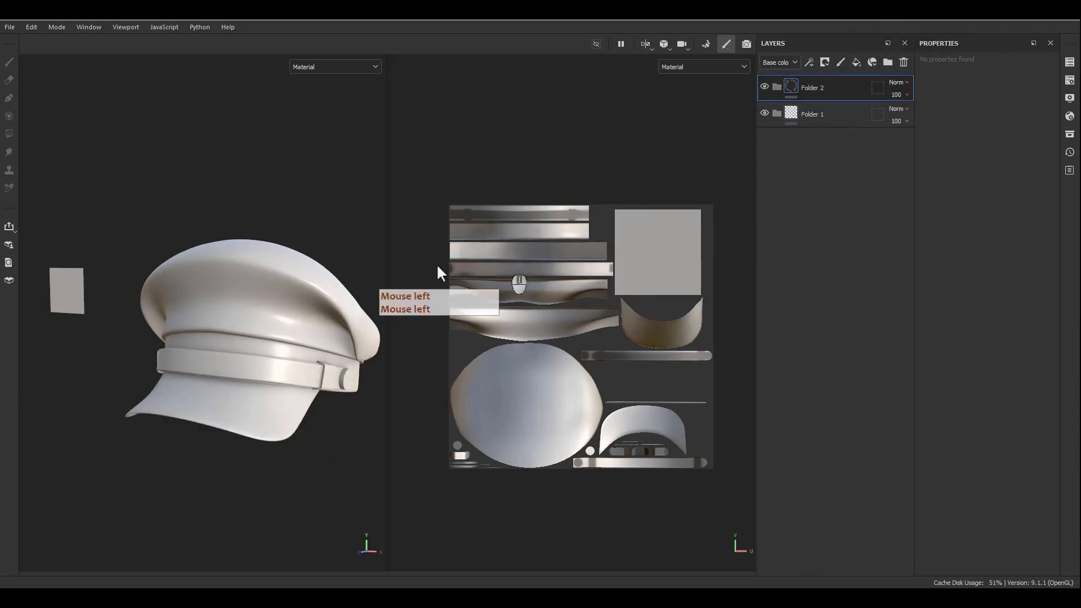
{"action": "left_click", "coordinate": [888, 62]}
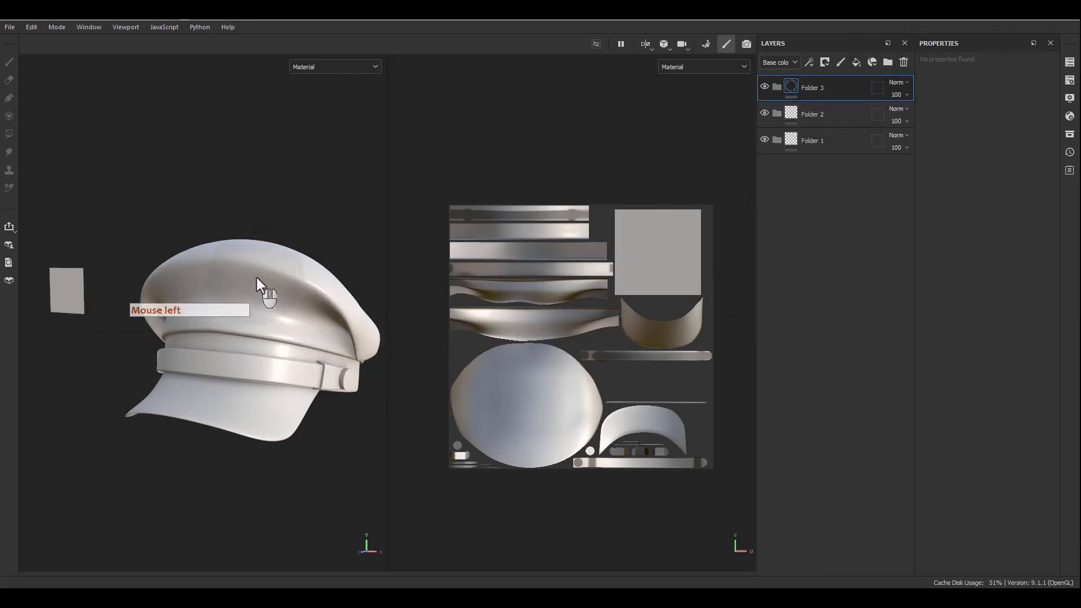
{"action": "left_click", "coordinate": [888, 62]}
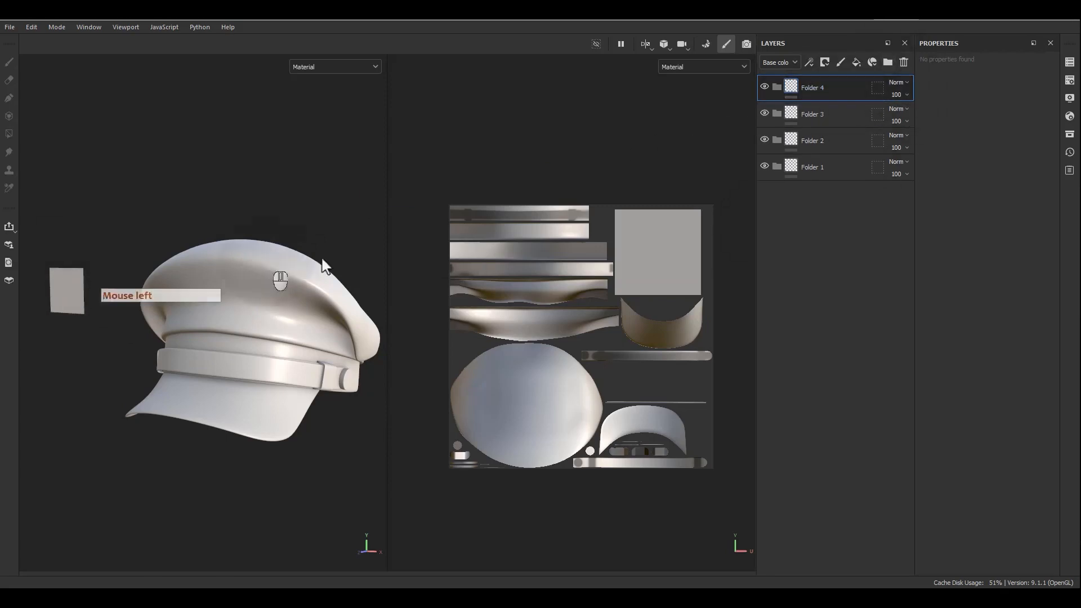
- Rename Folder 1 as Leather
{"action": "double_click", "coordinate": [820, 166]}
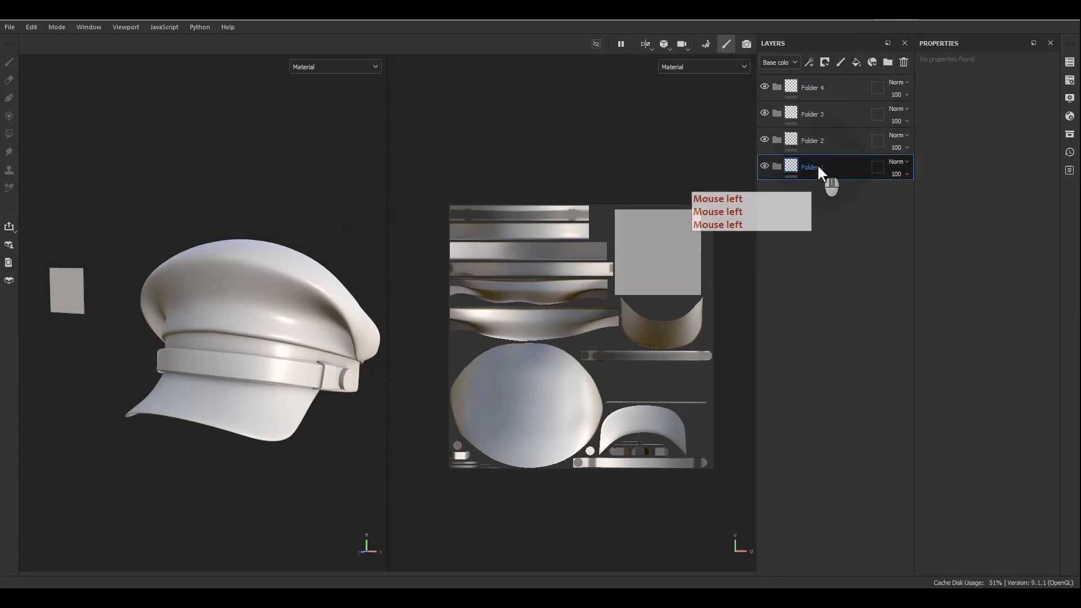
{"action": "left_click", "coordinate": [817, 167]}
{"action": "key", "text": "shift"}
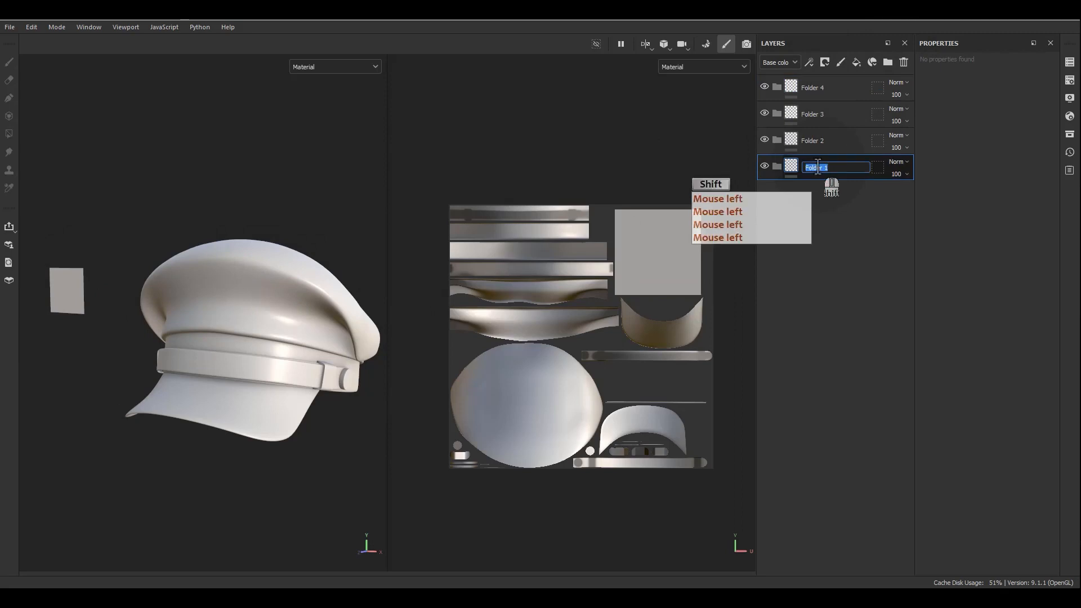
{"action": "type", "text": "Leather"}
{"action": "key", "text": "Return"}
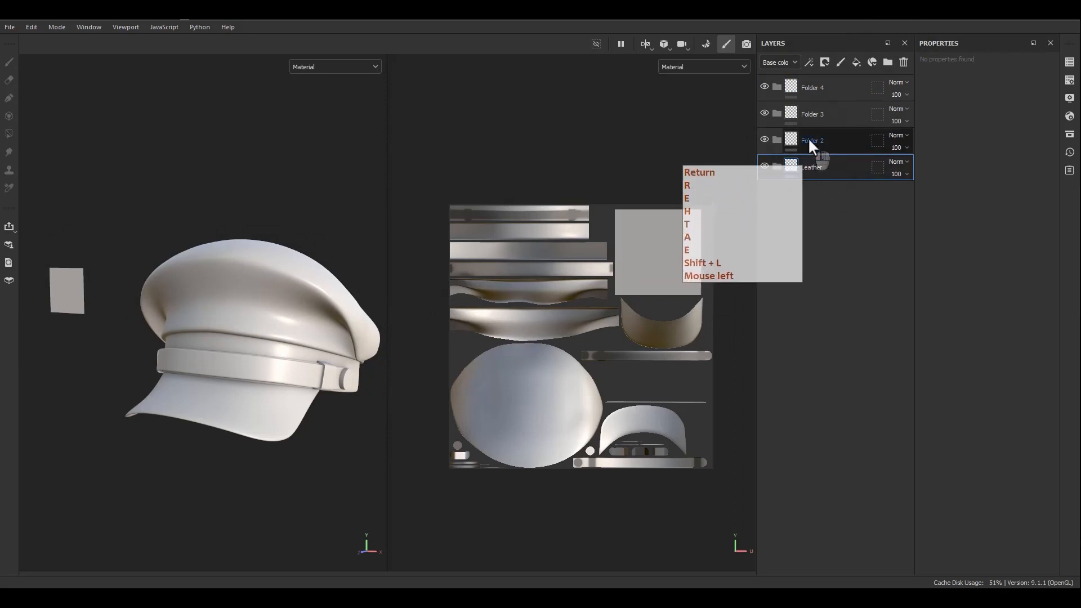
- Rename Folder 2 as Metal
{"action": "double_click", "coordinate": [811, 142]}
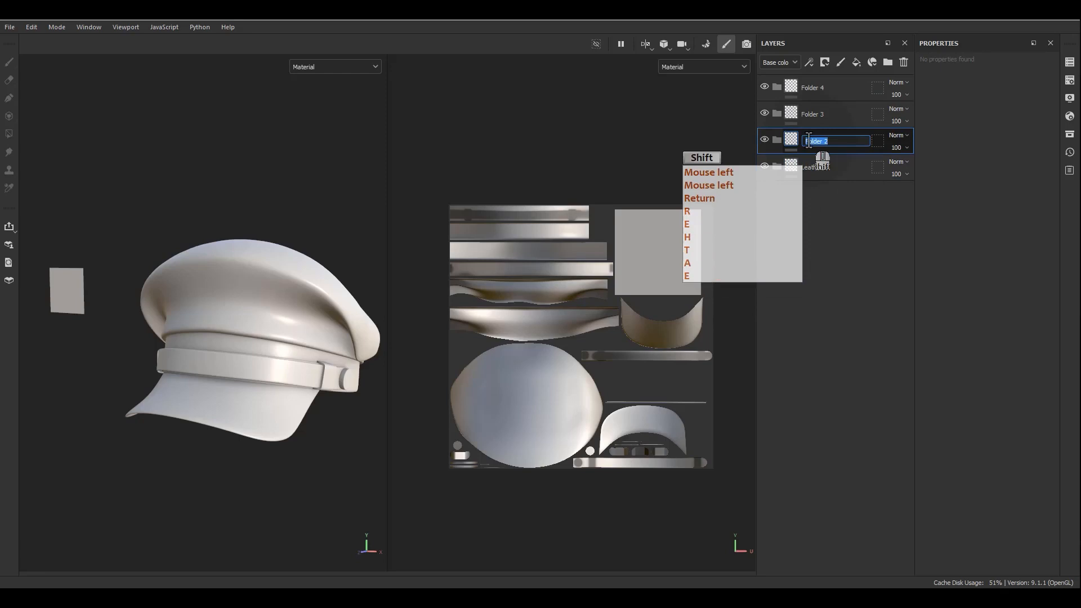
{"action": "type", "text": "Stee"}
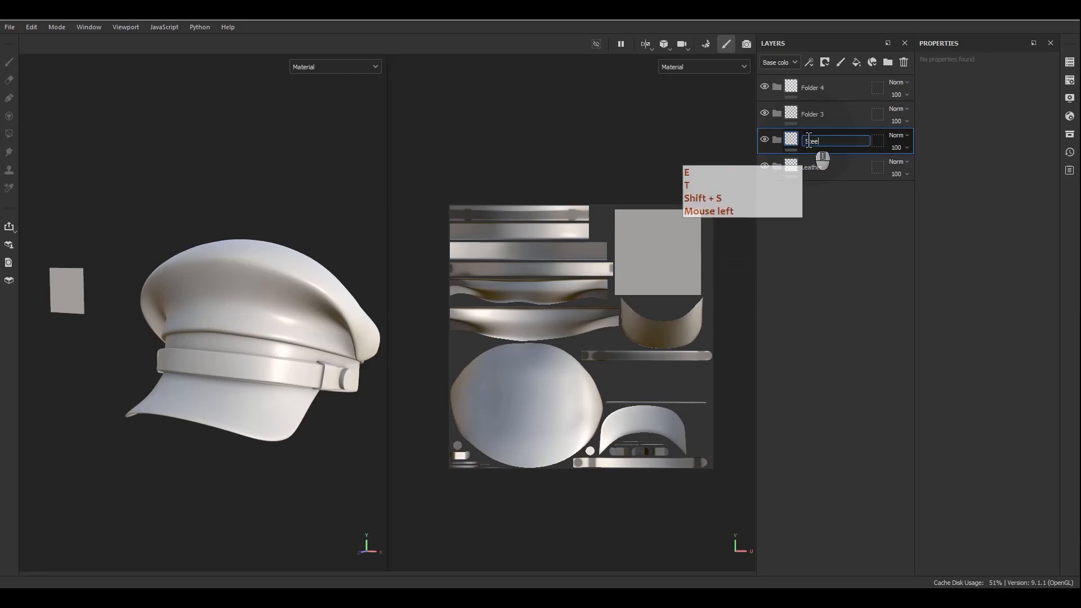
{"action": "key", "text": "BackSpace"}
{"action": "key", "text": "BackSpace"}
{"action": "key", "text": "BackSpace"}
{"action": "type", "text": "Metal"}
{"action": "key", "text": "Return"}
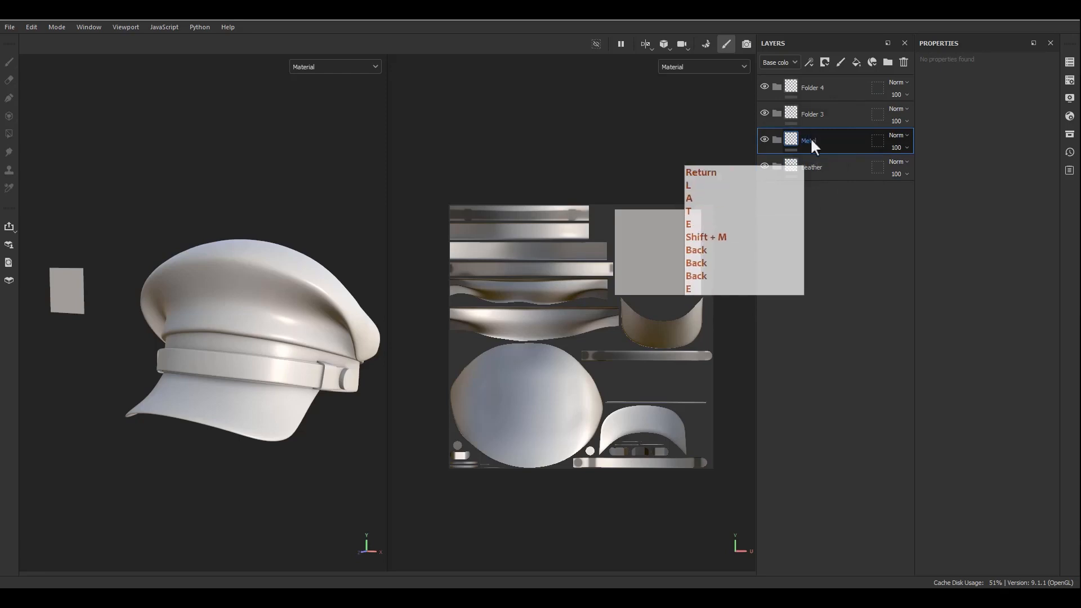
- Rename Folder 3 as fabric and Folder 4 as Logo
{"action": "double_click", "coordinate": [817, 116]}
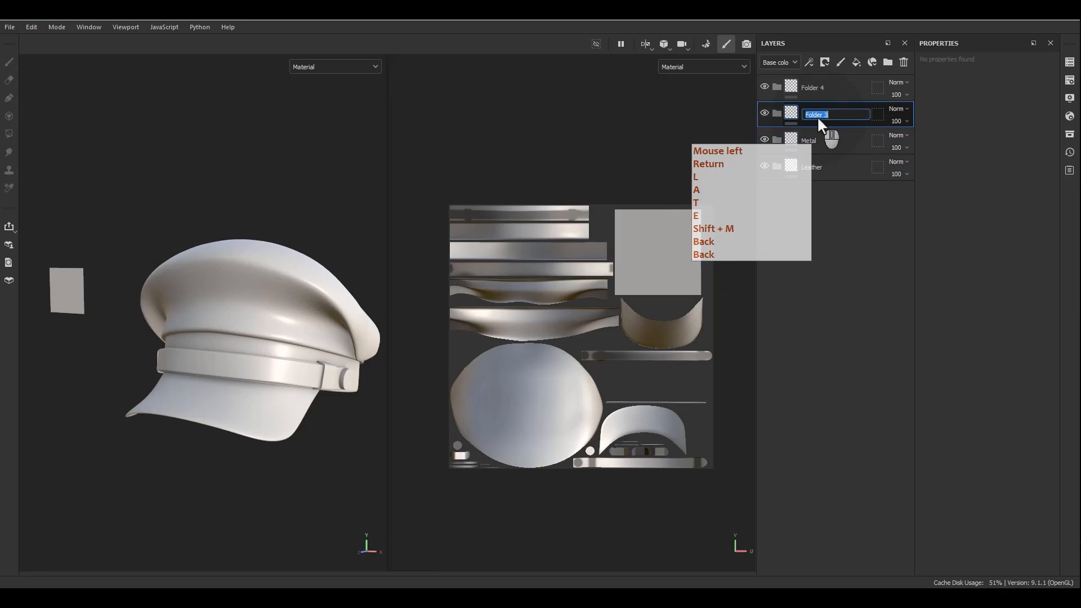
{"action": "type", "text": "fabric"}
{"action": "key", "text": "Return"}
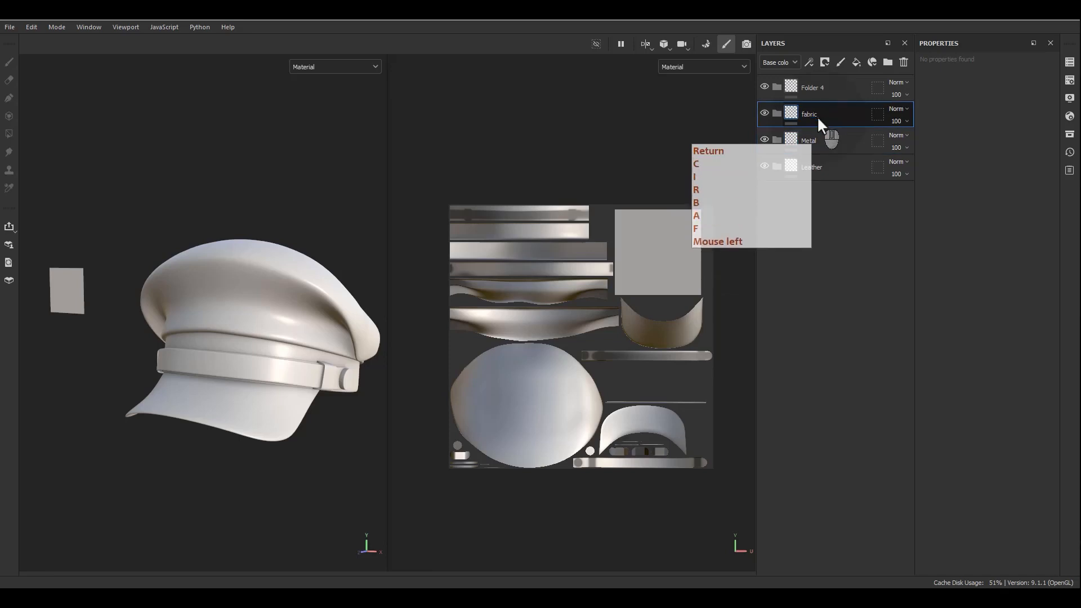
{"action": "double_click", "coordinate": [818, 87]}
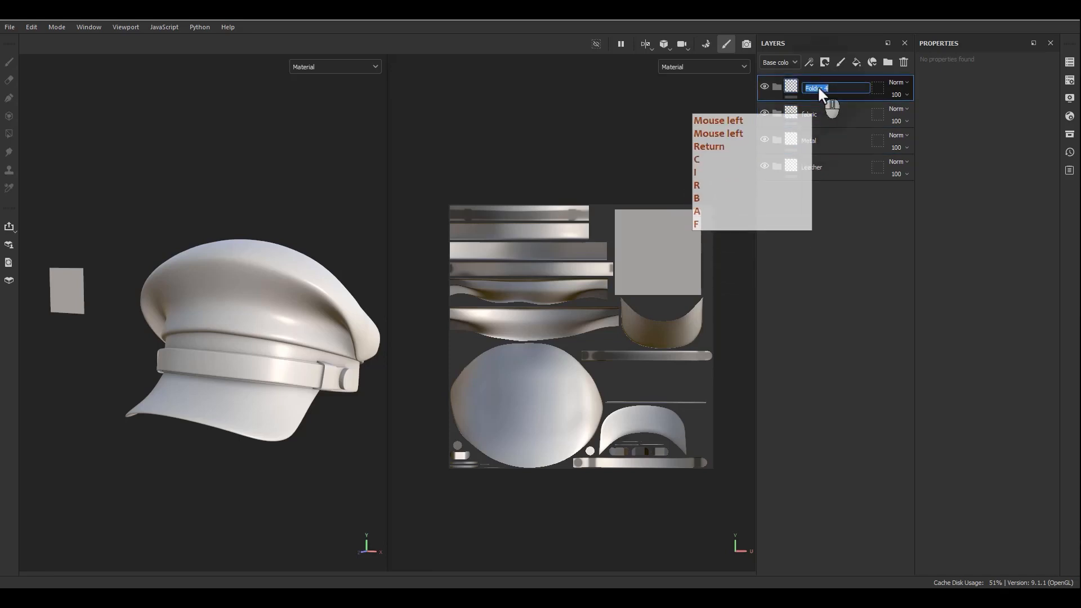
{"action": "key", "text": "shift"}
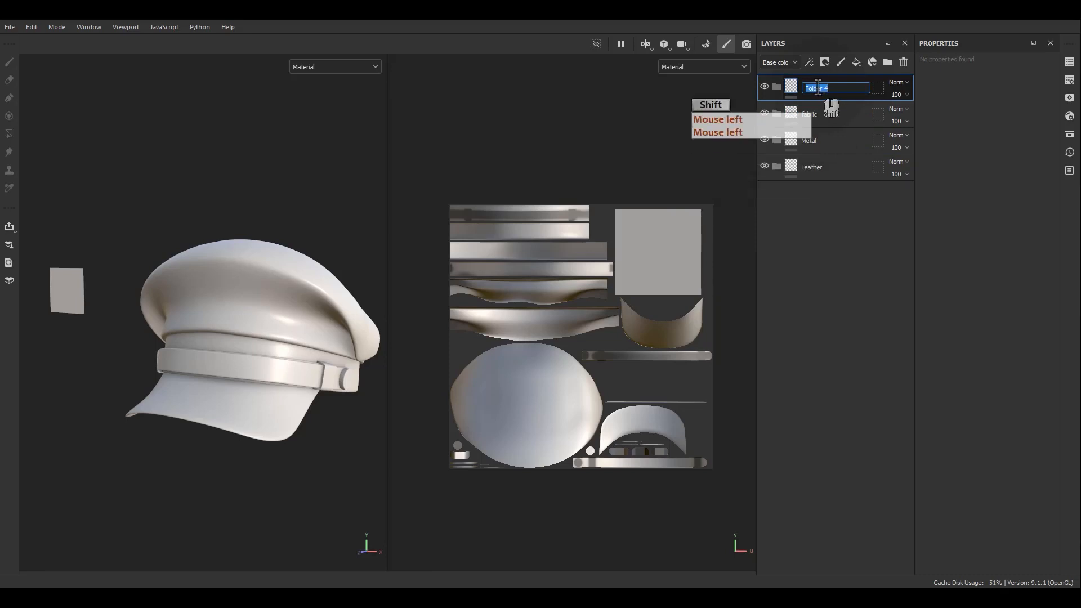
{"action": "type", "text": "Logo"}
{"action": "key", "text": "Return"}
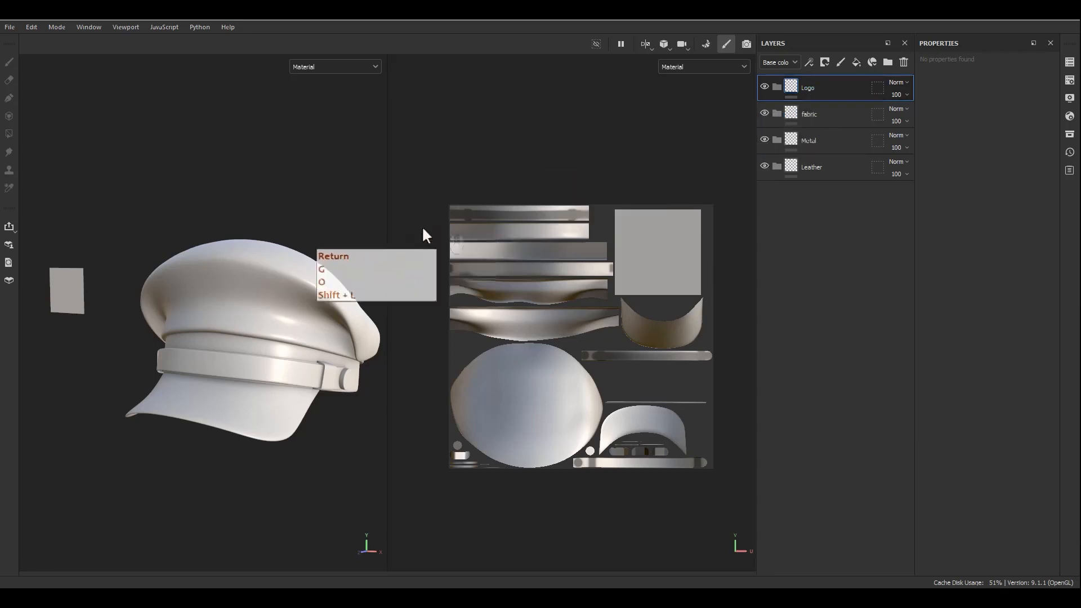
- Add four fill layers inside the Logo folder
{"action": "left_click", "coordinate": [856, 60]}
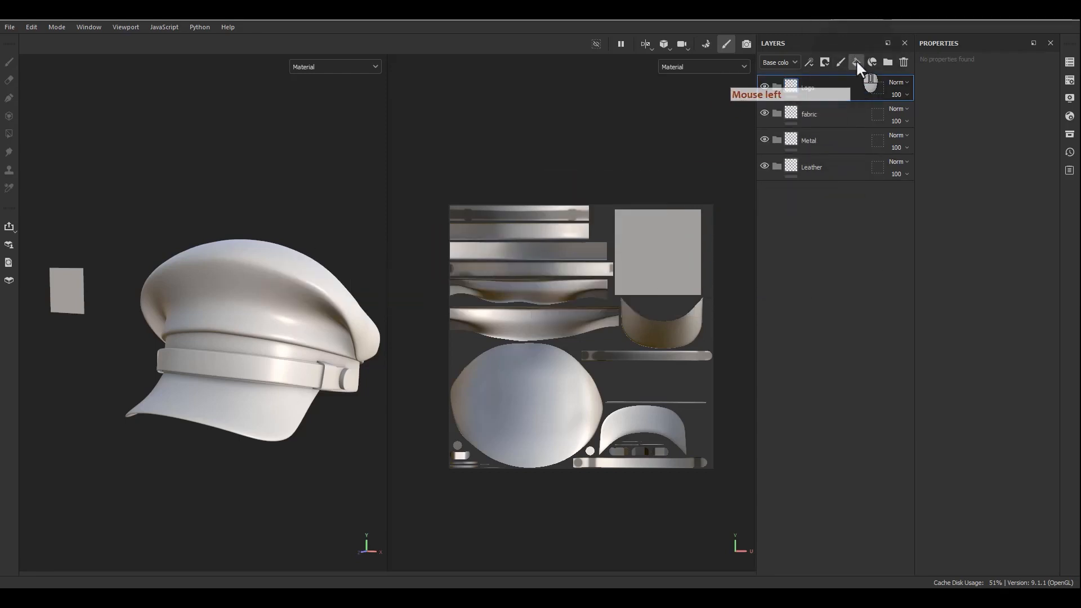
{"action": "left_click", "coordinate": [856, 61]}
{"action": "left_click", "coordinate": [856, 61]}
{"action": "left_click", "coordinate": [856, 61]}
{"action": "left_click", "coordinate": [856, 60]}
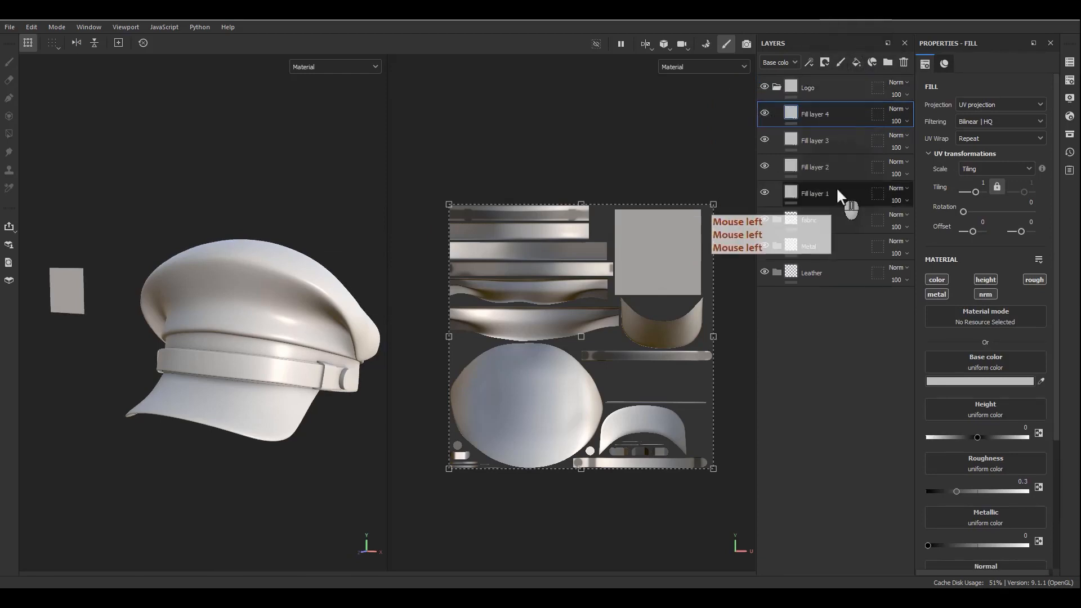
- Set the base color of Fill layer 1 to red FD0000 and move the layer into the Leather folder
{"action": "left_click", "coordinate": [831, 192]}
{"action": "left_click", "coordinate": [980, 381]}
{"action": "left_click_drag", "start_coordinate": [889, 434], "coordinate": [954, 384]}
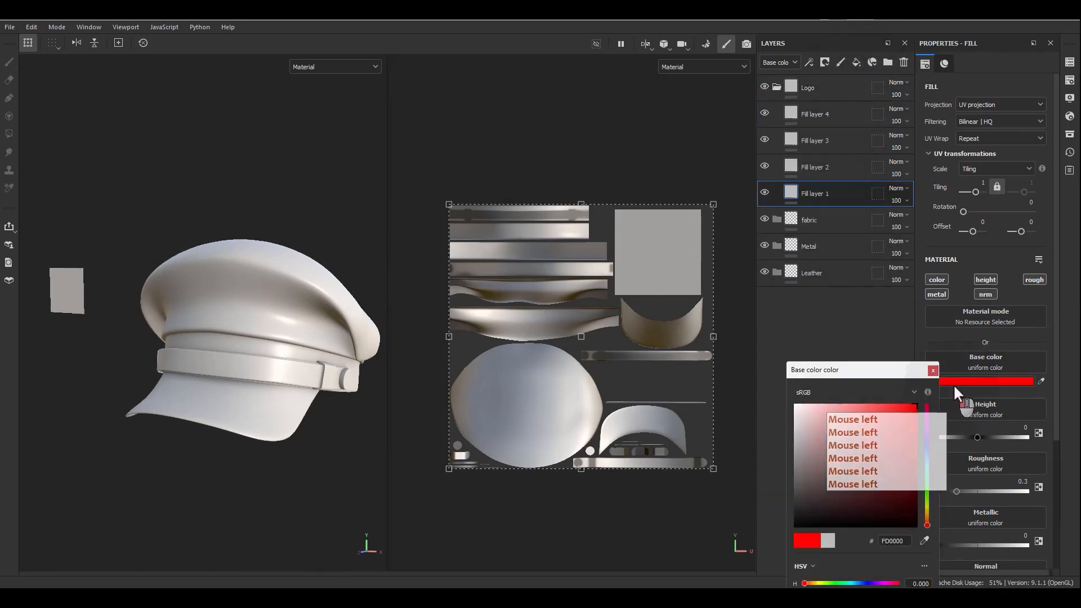
{"action": "left_click_drag", "start_coordinate": [847, 201], "coordinate": [829, 272]}
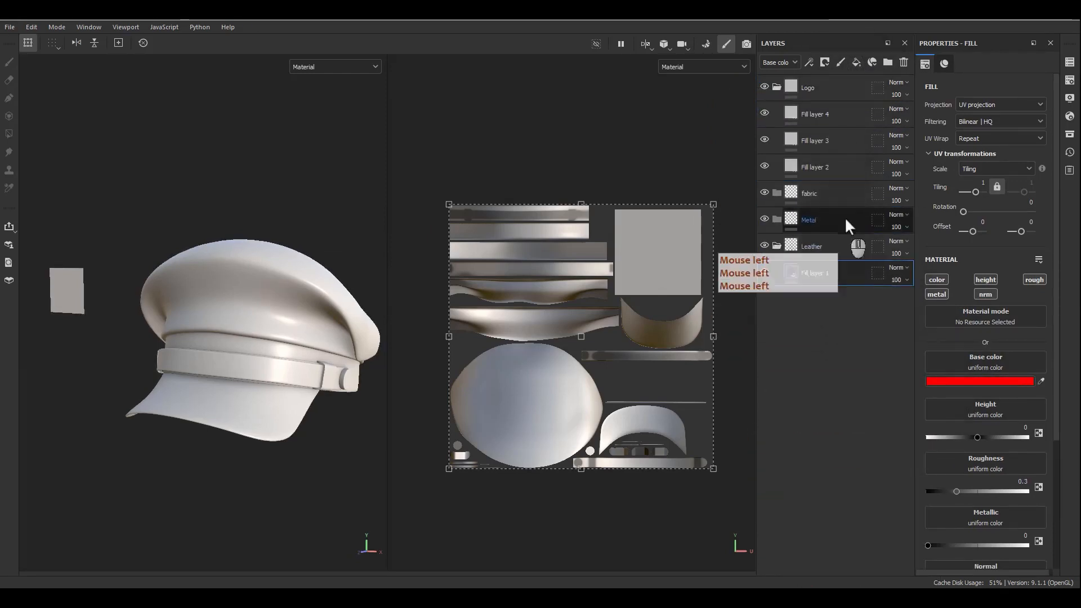
- Set the base color of Fill layer 2 to blue 0015FF and move the layer into the Metal folder
{"action": "left_click", "coordinate": [812, 165]}
{"action": "left_click", "coordinate": [965, 381]}
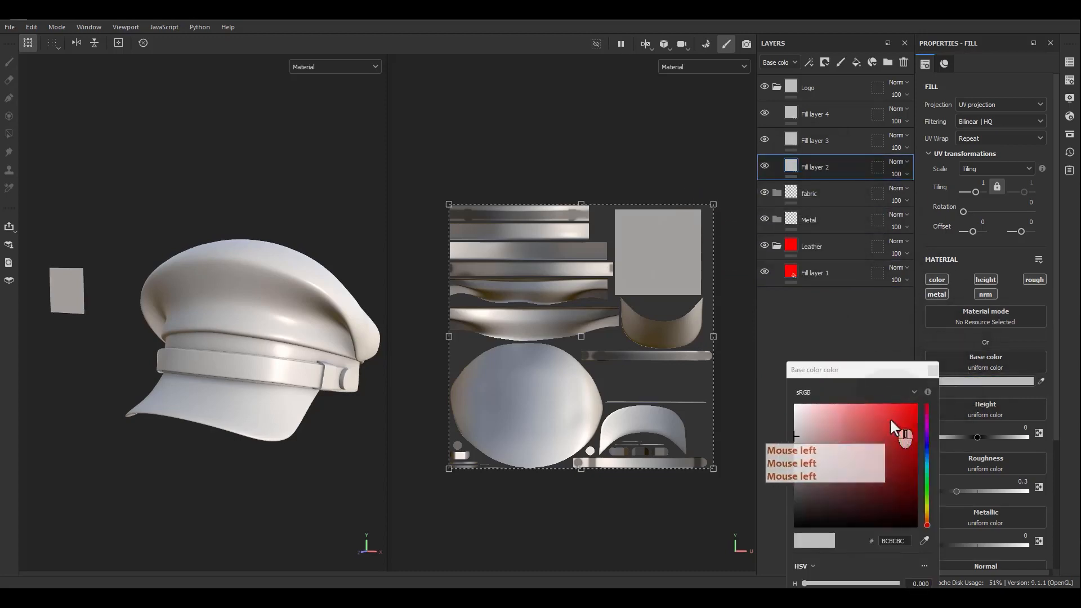
{"action": "left_click_drag", "start_coordinate": [890, 418], "coordinate": [963, 389]}
{"action": "left_click", "coordinate": [929, 447]}
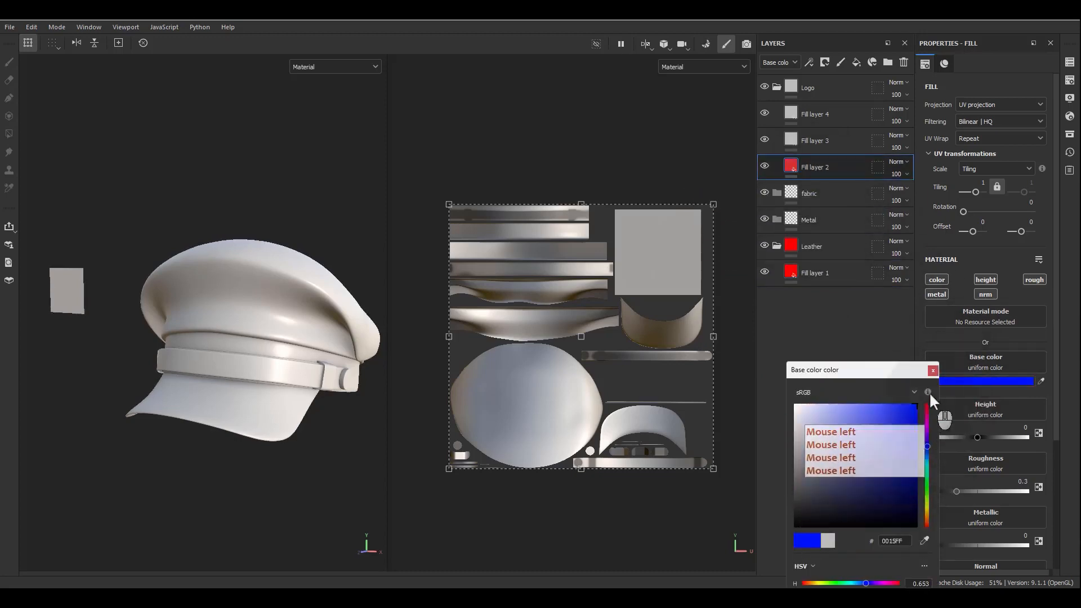
{"action": "left_click_drag", "start_coordinate": [829, 161], "coordinate": [831, 220]}
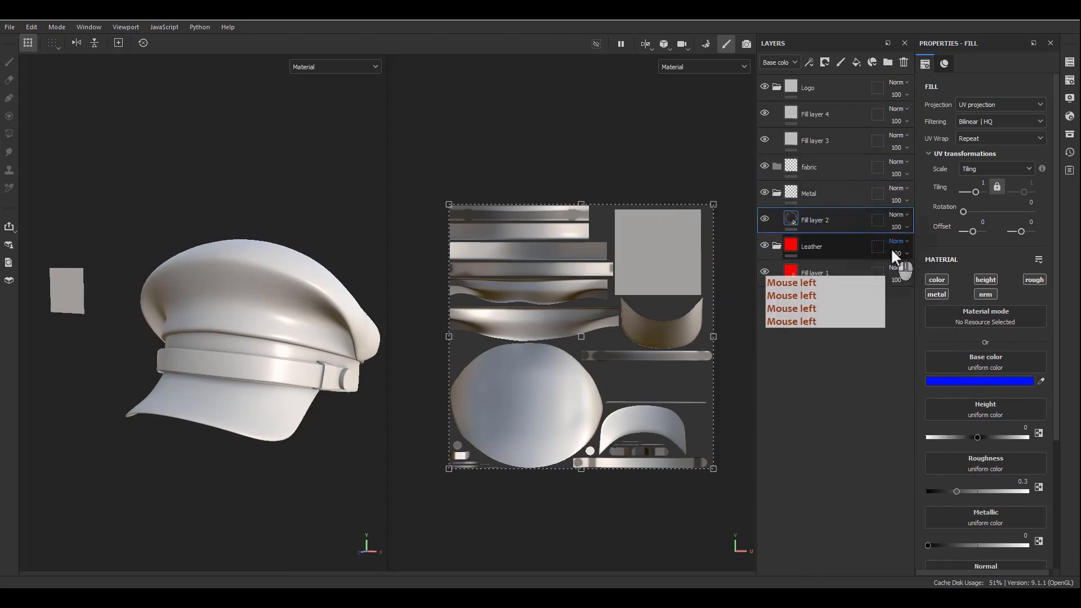
- Set the base color of Fill layer 3 to yellow FFE000 and move the layer into the fabric folder
{"action": "left_click", "coordinate": [817, 141]}
{"action": "left_click", "coordinate": [959, 382]}
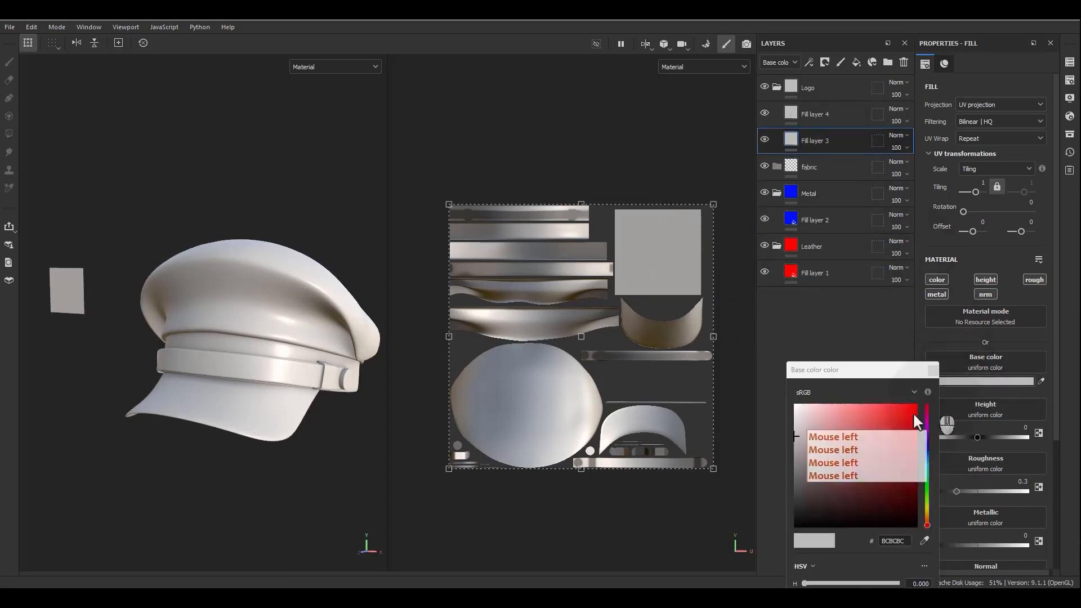
{"action": "left_click", "coordinate": [927, 509]}
{"action": "left_click", "coordinate": [927, 507]}
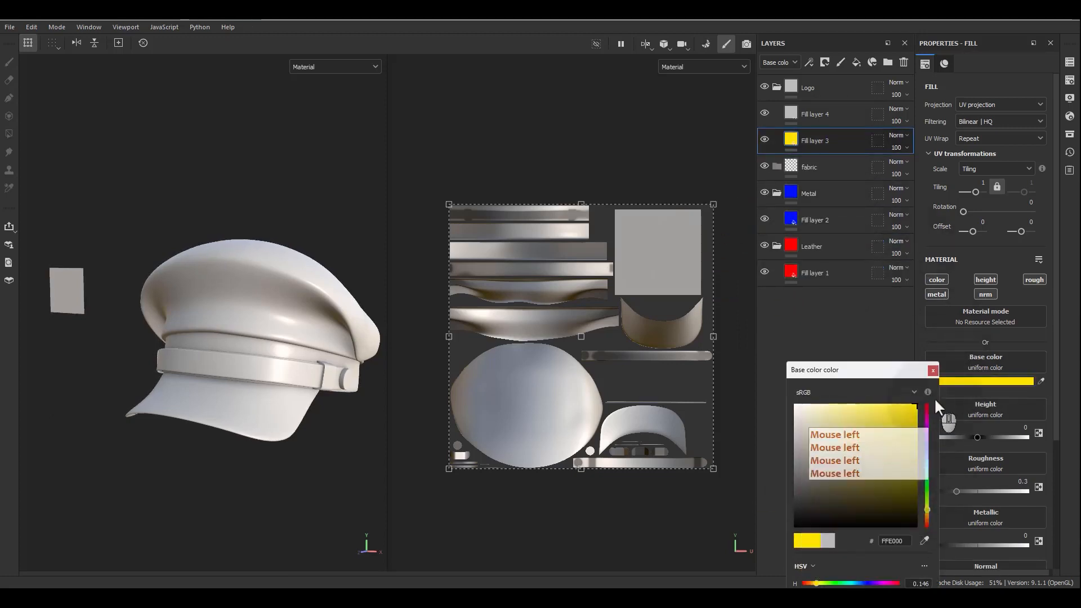
{"action": "left_click", "coordinate": [933, 370]}
{"action": "left_click_drag", "start_coordinate": [844, 140], "coordinate": [832, 164]}
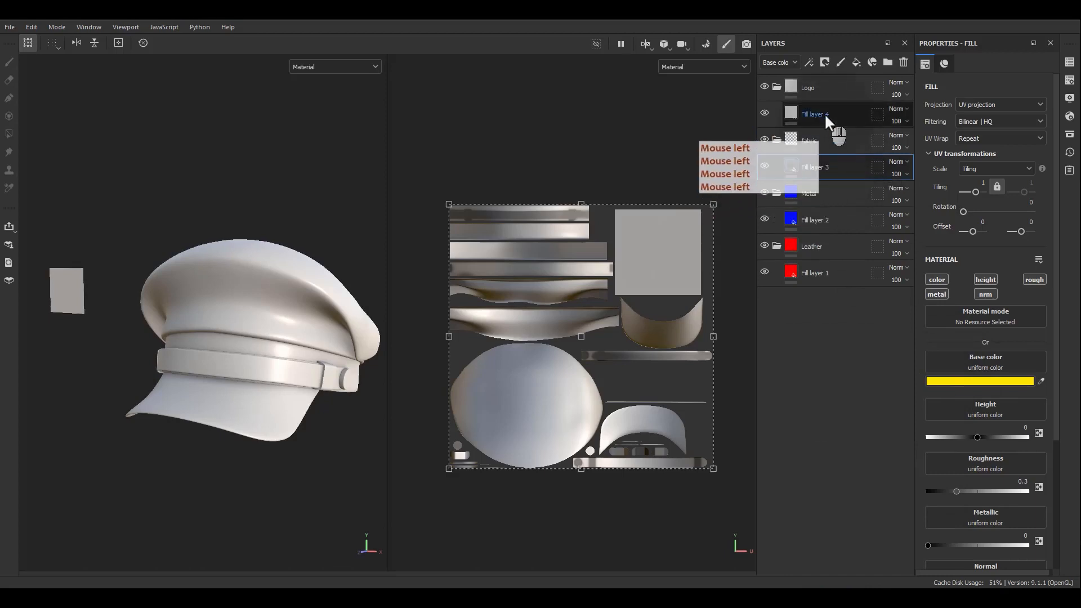
- Select Fill layer 4 in the Logo folder and collapse the Logo, fabric, Metal and Leather folders
{"action": "left_click", "coordinate": [824, 113]}
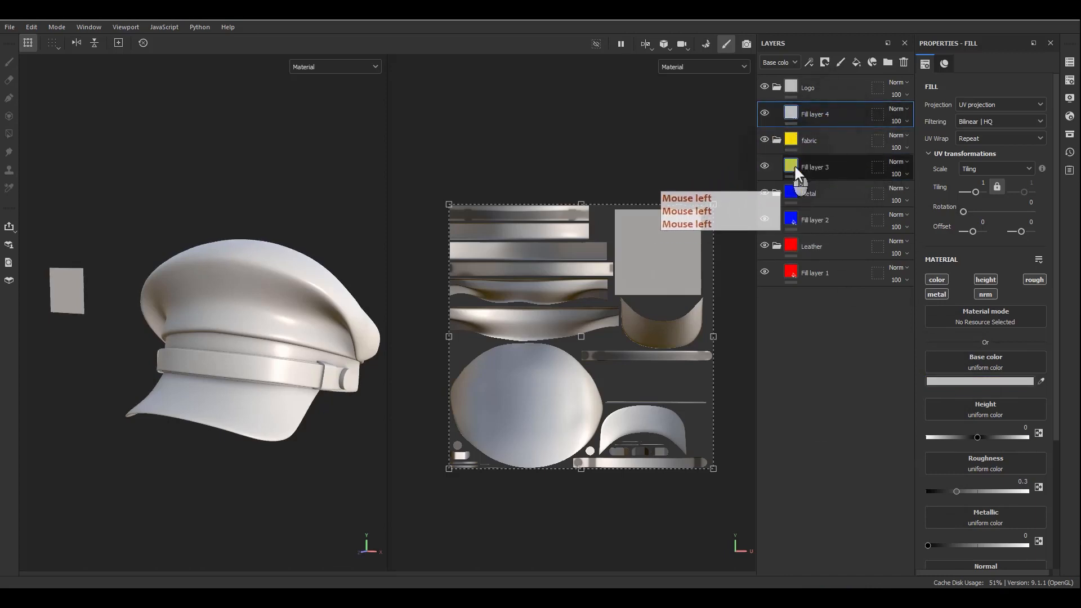
{"action": "left_click", "coordinate": [778, 90]}
{"action": "left_click", "coordinate": [776, 112]}
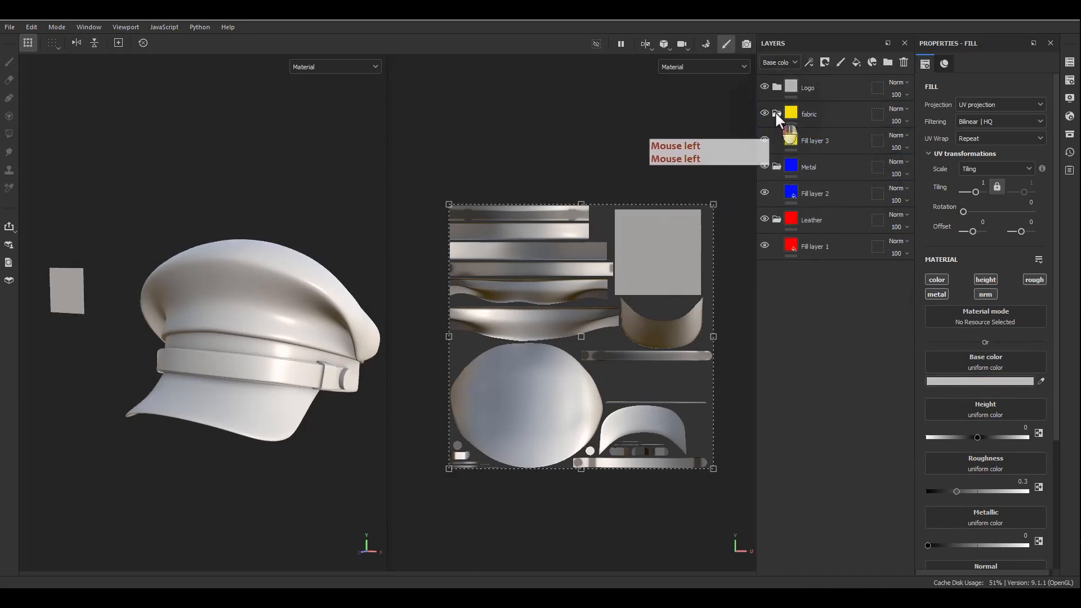
{"action": "left_click", "coordinate": [778, 138]}
{"action": "left_click", "coordinate": [776, 165]}
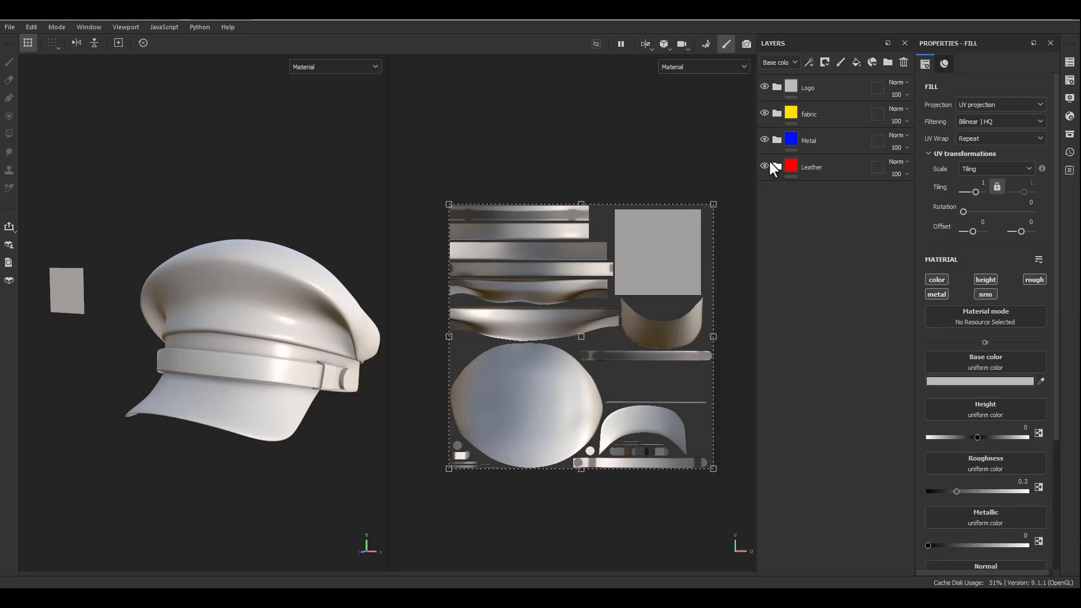
- Add a black mask to the Leather folder and give that mask a paint effect
{"action": "left_click", "coordinate": [816, 169]}
{"action": "right_click", "coordinate": [833, 170]}
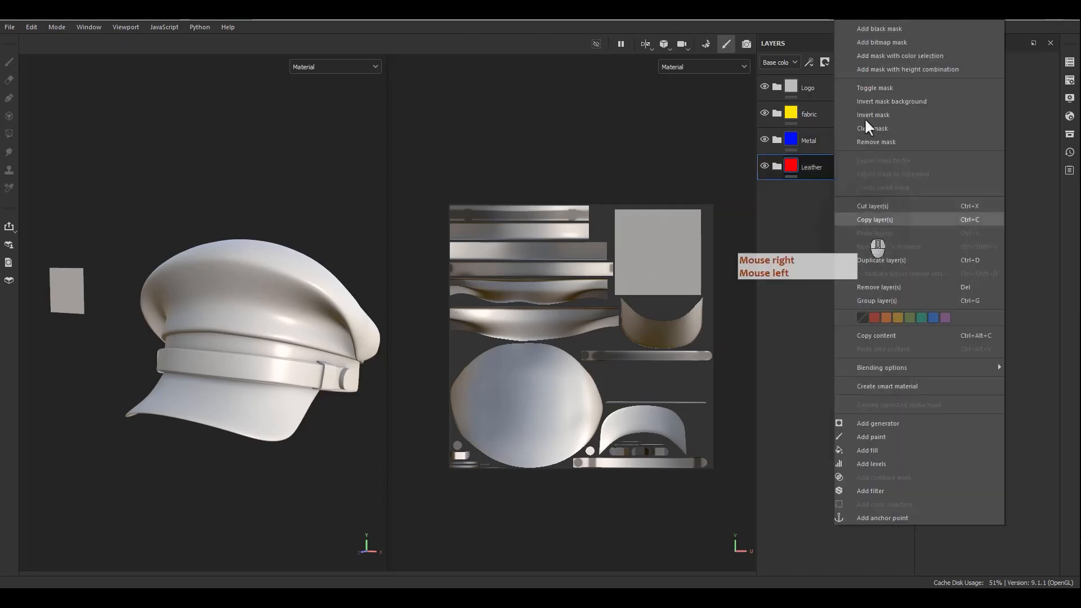
{"action": "left_click", "coordinate": [882, 29]}
{"action": "right_click", "coordinate": [807, 165]}
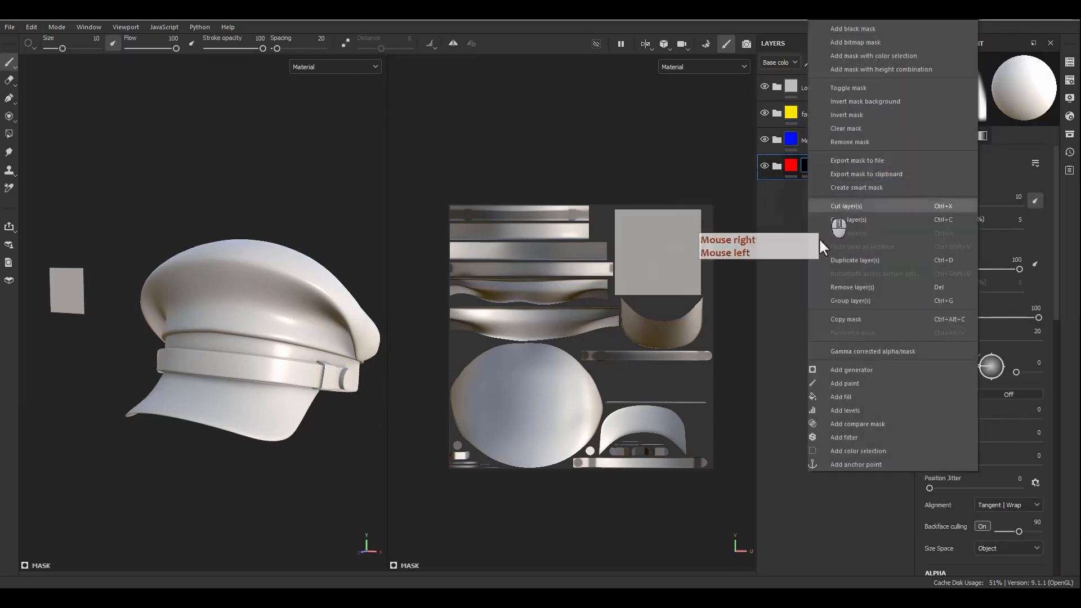
{"action": "left_click", "coordinate": [854, 384]}
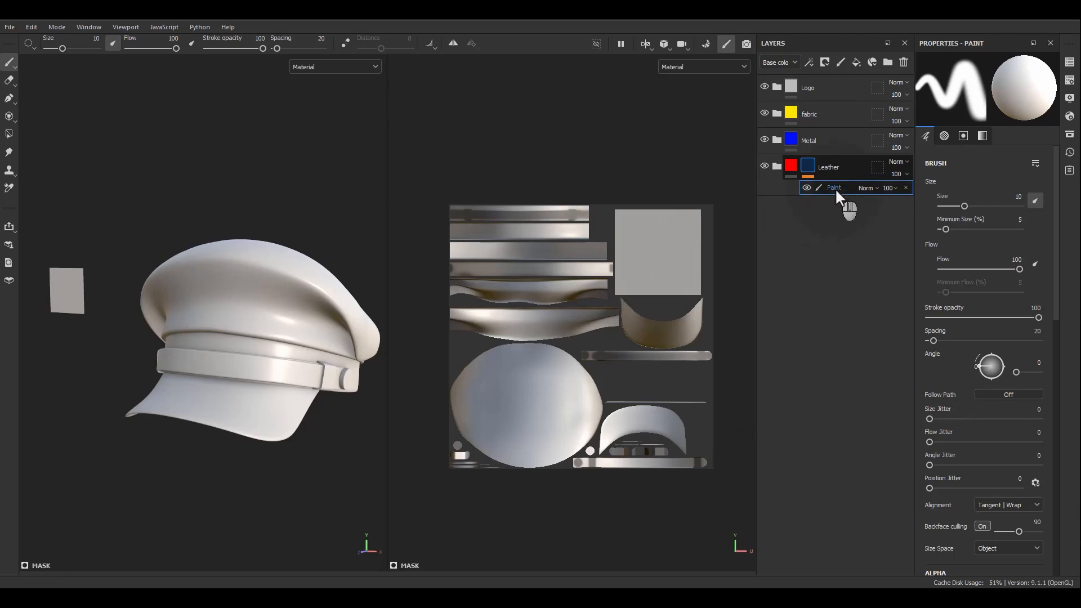
- Select the paint effect on the Leather mask and activate Polygon Fill in mesh fill mode
{"action": "left_click", "coordinate": [807, 188]}
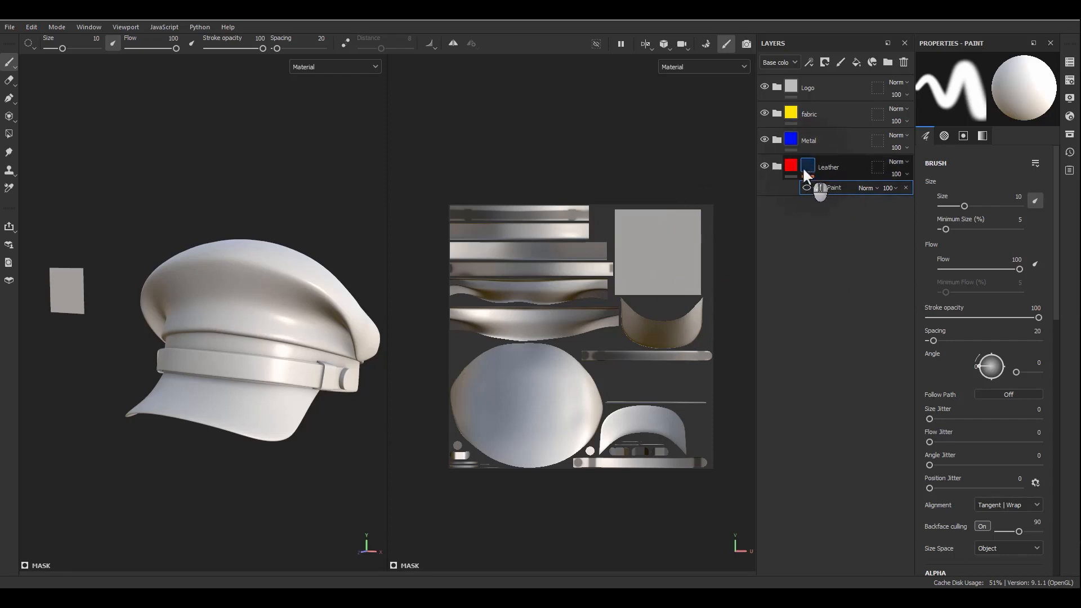
{"action": "mouse_move", "coordinate": [815, 162]}
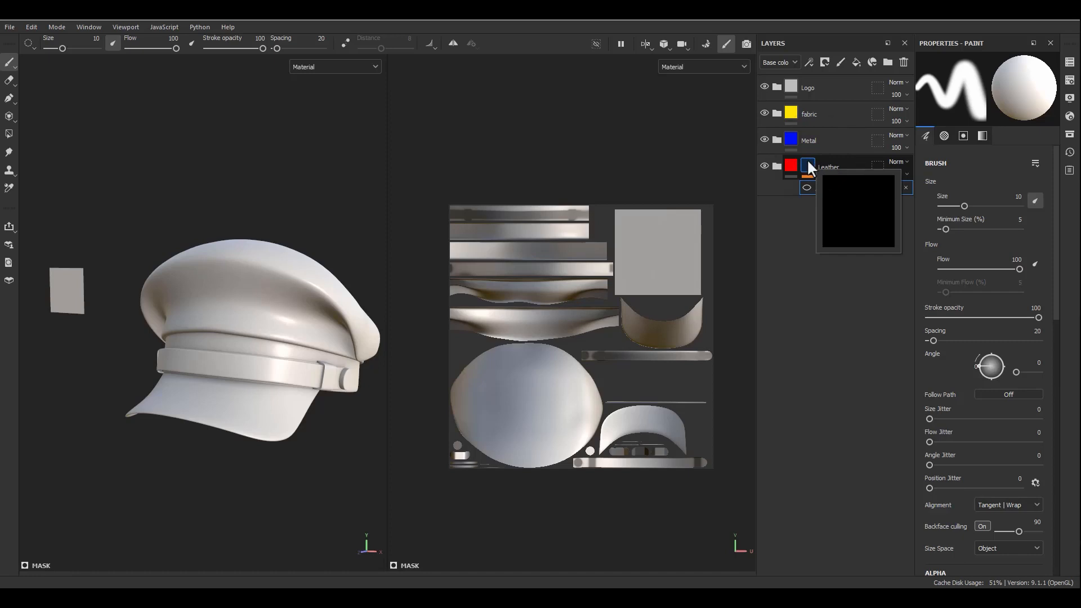
{"action": "left_click", "coordinate": [816, 181]}
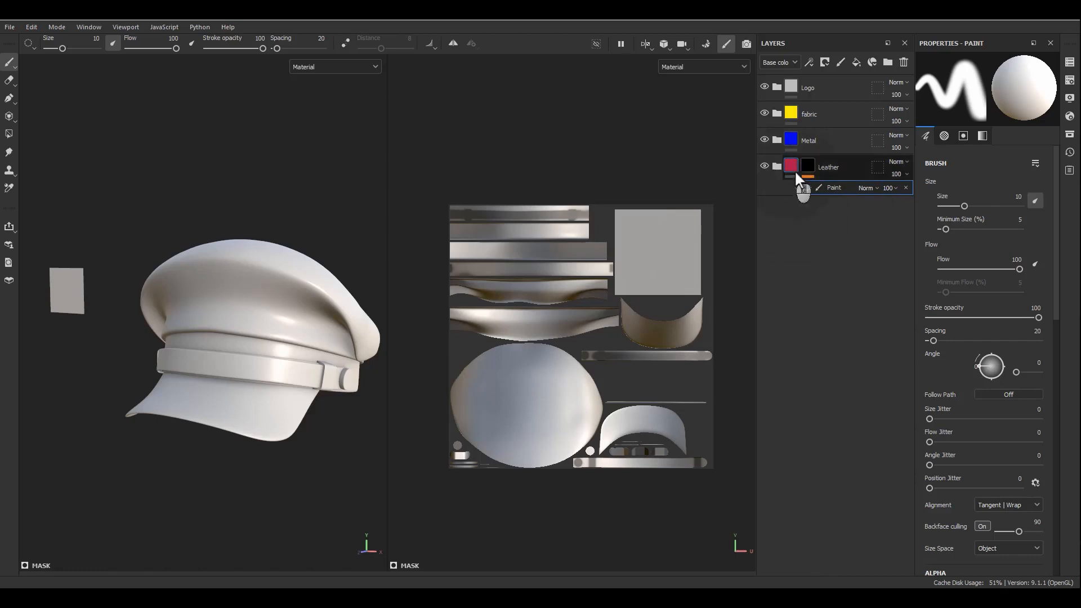
{"action": "left_click", "coordinate": [806, 190]}
{"action": "left_click", "coordinate": [806, 190]}
{"action": "left_click", "coordinate": [834, 188]}
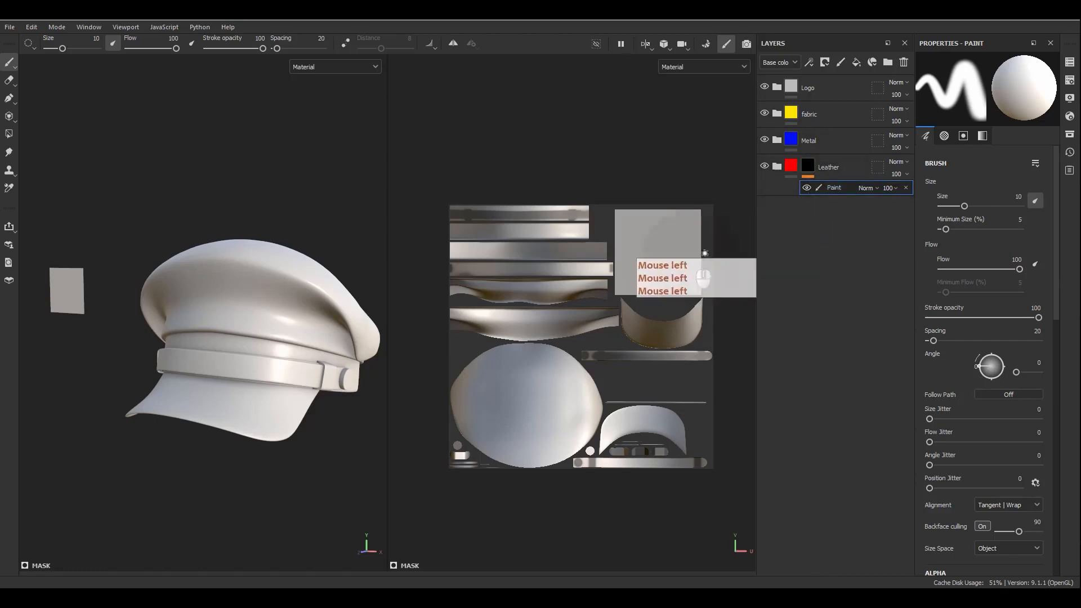
{"action": "left_click", "coordinate": [9, 134]}
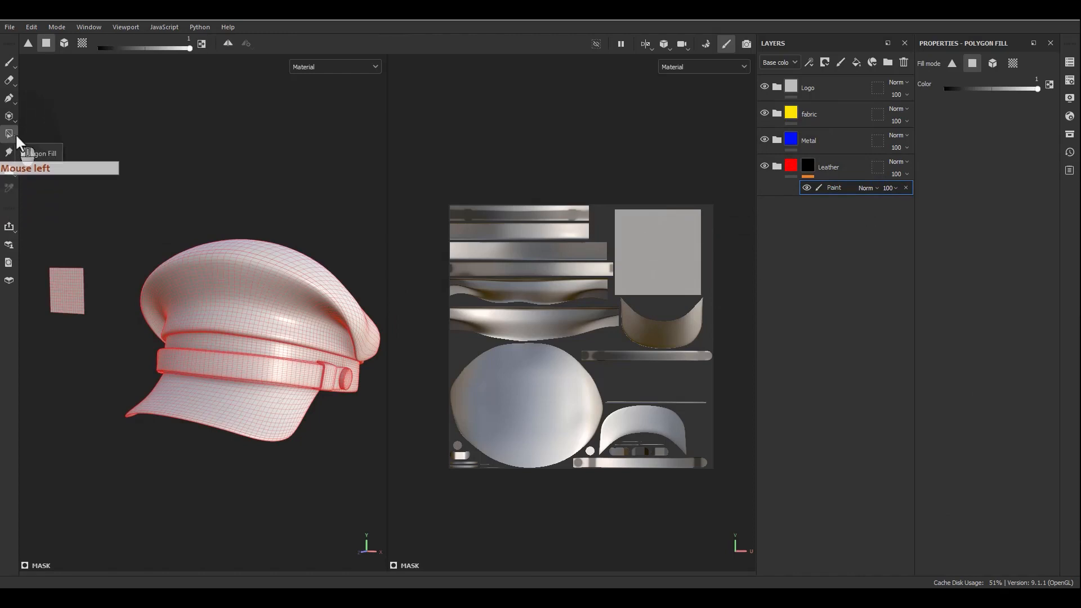
{"action": "left_click", "coordinate": [65, 45]}
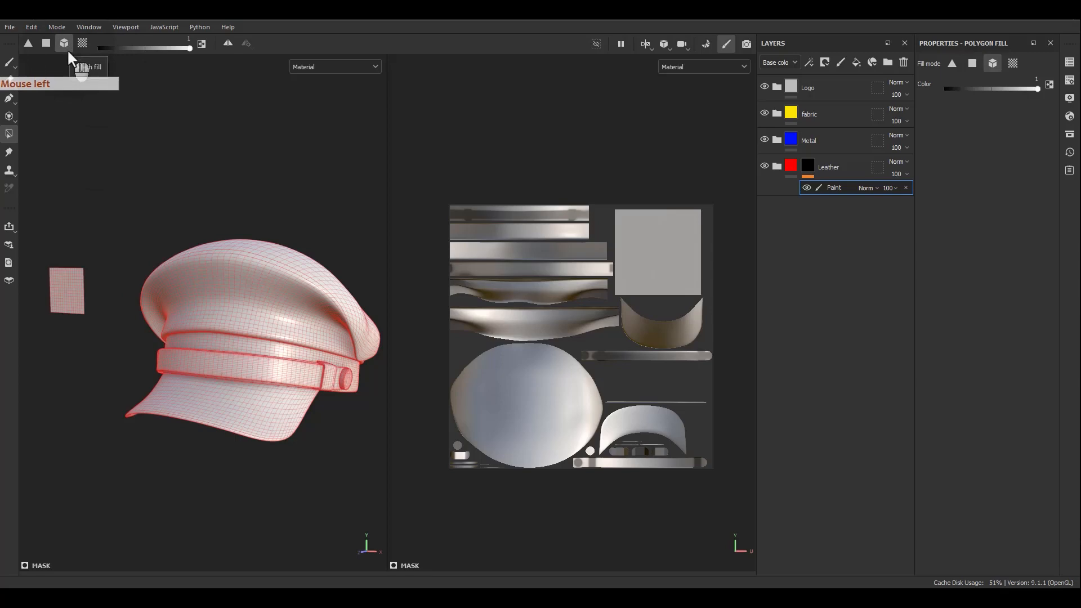
- Show the Mask channel in the viewport and fill the hat's visor into the Leather mask
{"action": "left_click_drag", "start_coordinate": [209, 270], "coordinate": [546, 434], "text": "alt"}
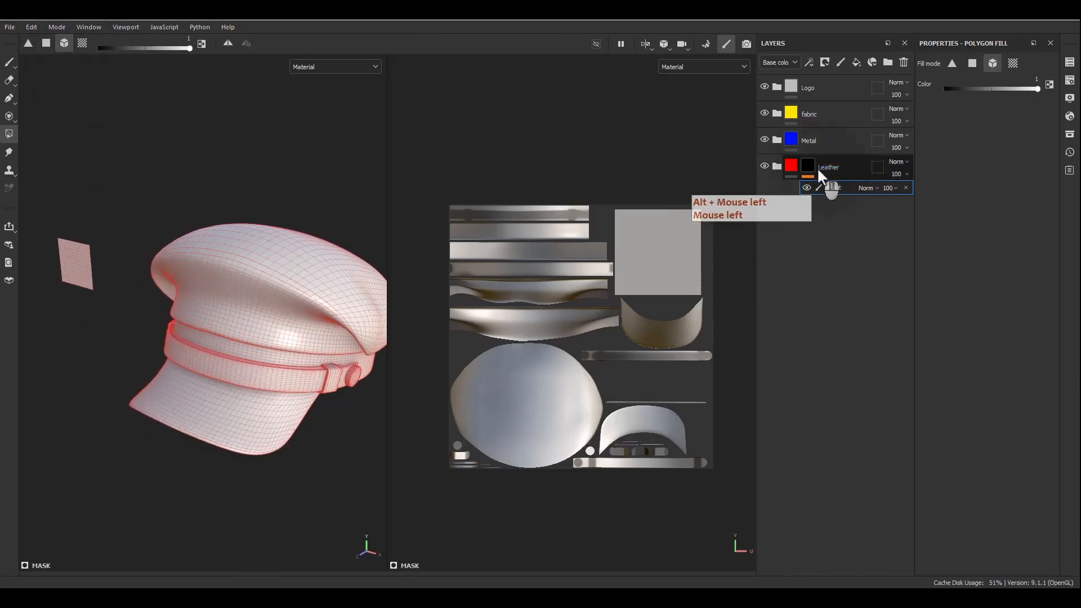
{"action": "left_click", "coordinate": [346, 66]}
{"action": "scroll", "coordinate": [339, 157], "scroll_direction": "down", "scroll_amount": 1}
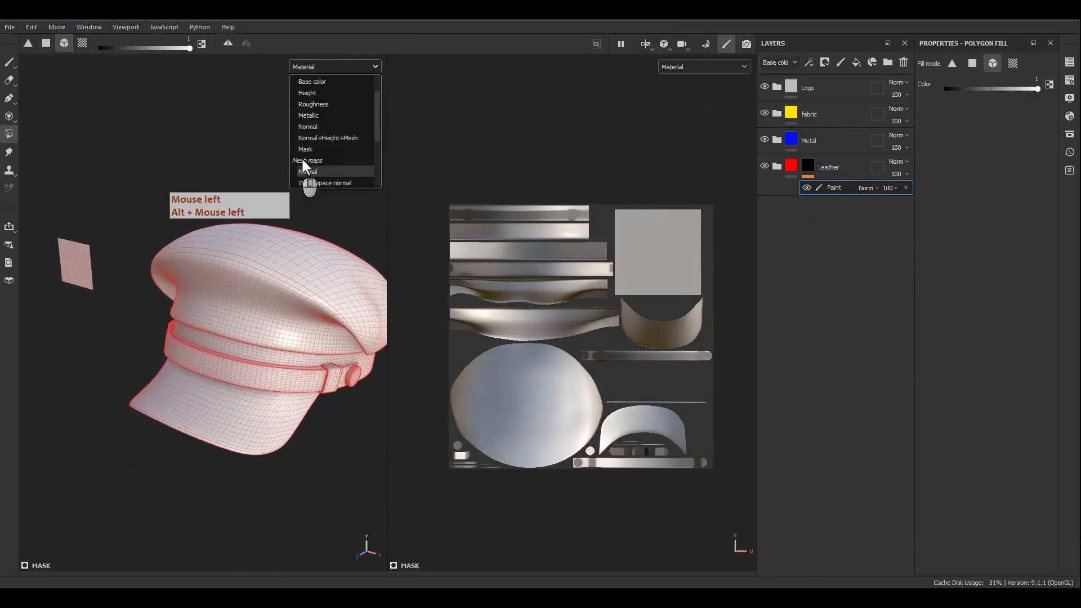
{"action": "left_click", "coordinate": [307, 150]}
{"action": "left_click_drag", "start_coordinate": [277, 474], "coordinate": [170, 431]}
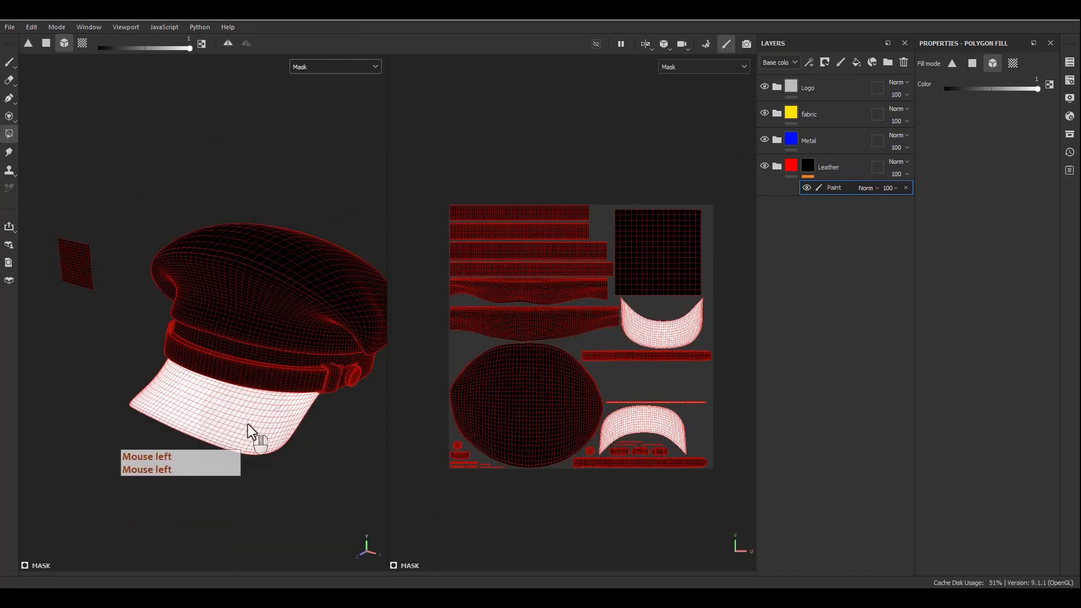
- Fill the strap bands above the visor and the nearby strap loop into the Leather mask
{"action": "scroll", "coordinate": [302, 376], "scroll_direction": "up", "scroll_amount": 5}
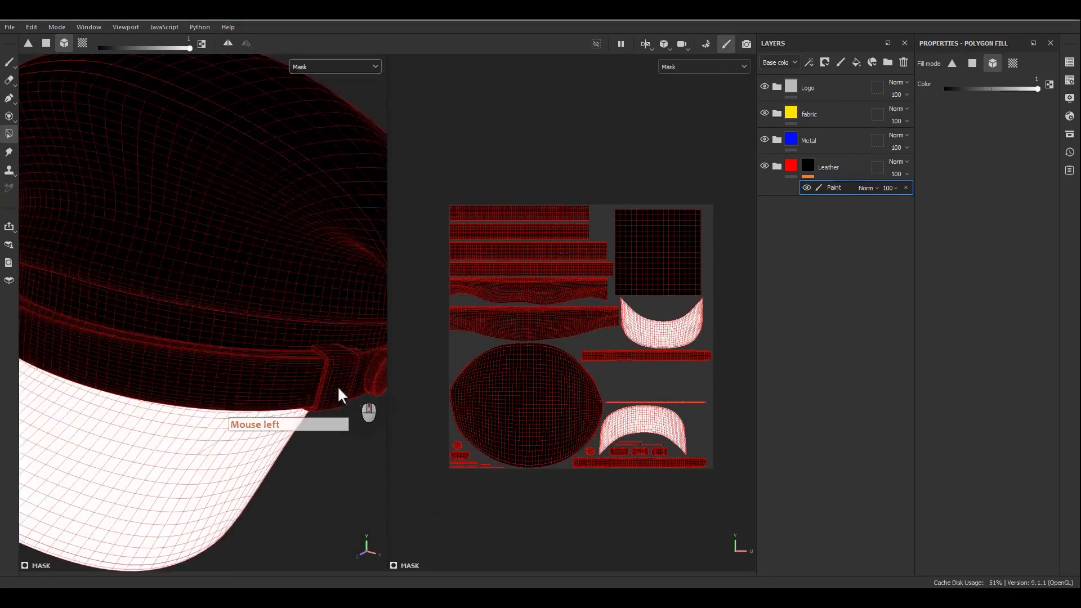
{"action": "left_click", "coordinate": [249, 386]}
{"action": "middle_click_drag", "start_coordinate": [266, 379], "coordinate": [337, 355], "text": "alt"}
{"action": "left_click", "coordinate": [336, 356]}
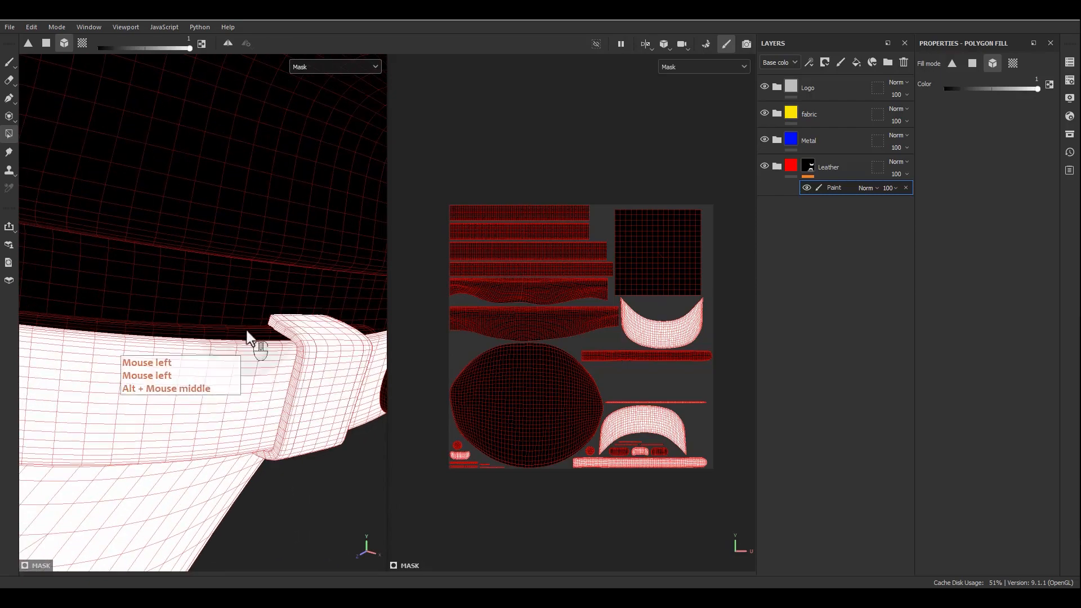
{"action": "left_click", "coordinate": [248, 337]}
{"action": "left_click", "coordinate": [249, 340]}
- Fill the strap loop on the opposite side of the hat into the Leather mask
{"action": "scroll", "coordinate": [254, 343], "scroll_direction": "down", "scroll_amount": 5}
{"action": "left_click_drag", "start_coordinate": [265, 350], "coordinate": [297, 353], "text": "alt"}
{"action": "key", "text": "alt+c"}
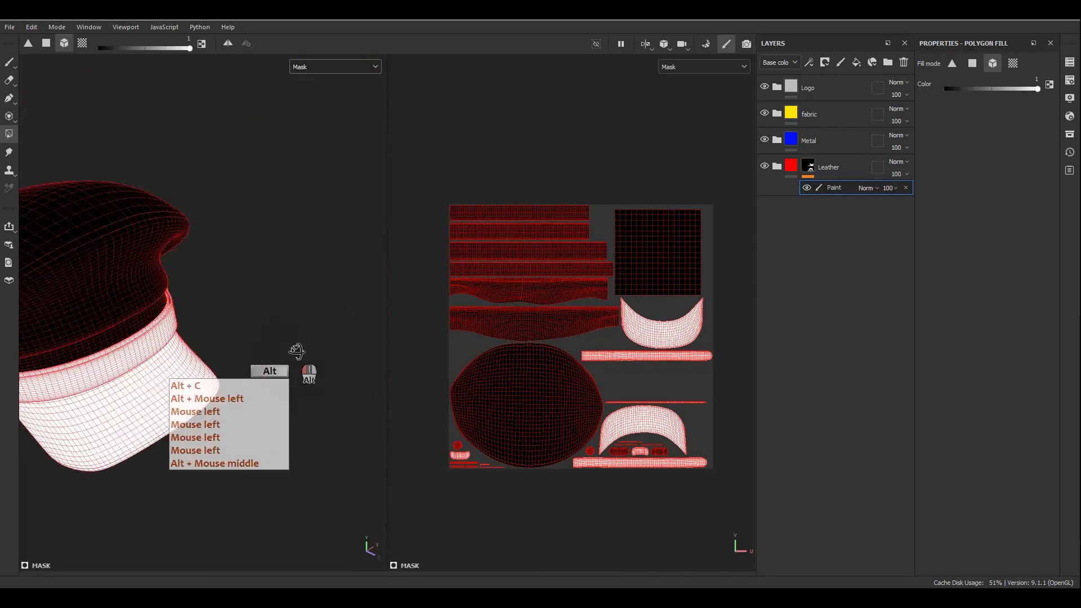
{"action": "middle_click_drag", "start_coordinate": [297, 352], "coordinate": [374, 362], "text": "alt"}
{"action": "left_click_drag", "start_coordinate": [374, 362], "coordinate": [79, 410], "text": "alt"}
{"action": "scroll", "coordinate": [137, 417], "scroll_direction": "up", "scroll_amount": 2}
{"action": "left_click", "coordinate": [86, 394]}
- Examine the visor, strap and loops from several sides to check the Leather mask coverage
{"action": "middle_click_drag", "start_coordinate": [176, 410], "coordinate": [162, 353], "text": "alt"}
{"action": "right_click_drag", "start_coordinate": [162, 352], "coordinate": [188, 290], "text": "alt"}
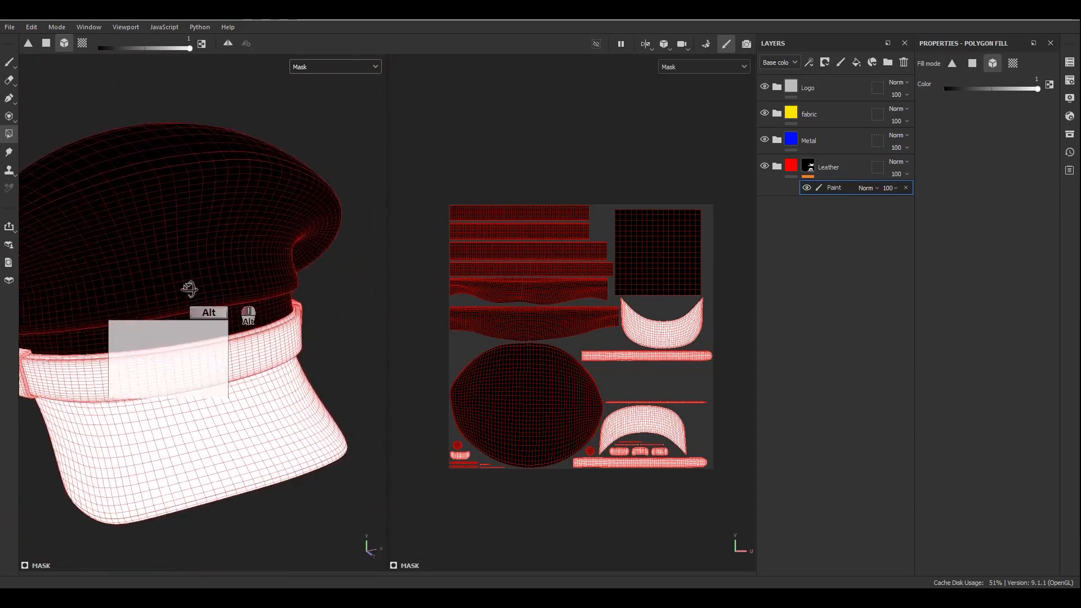
{"action": "left_click_drag", "start_coordinate": [188, 290], "coordinate": [256, 316], "text": "alt"}
{"action": "right_click_drag", "start_coordinate": [256, 317], "coordinate": [237, 305], "text": "alt"}
{"action": "middle_click_drag", "start_coordinate": [236, 304], "coordinate": [217, 290], "text": "alt"}
{"action": "left_click_drag", "start_coordinate": [218, 290], "coordinate": [302, 313], "text": "alt"}
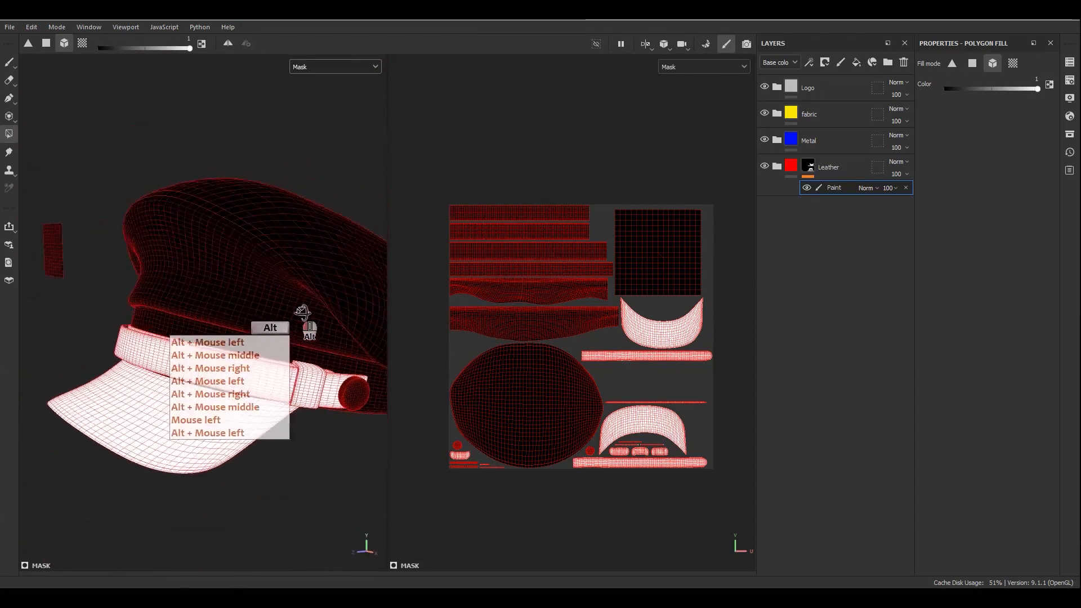
{"action": "right_click_drag", "start_coordinate": [302, 312], "coordinate": [268, 253], "text": "alt"}
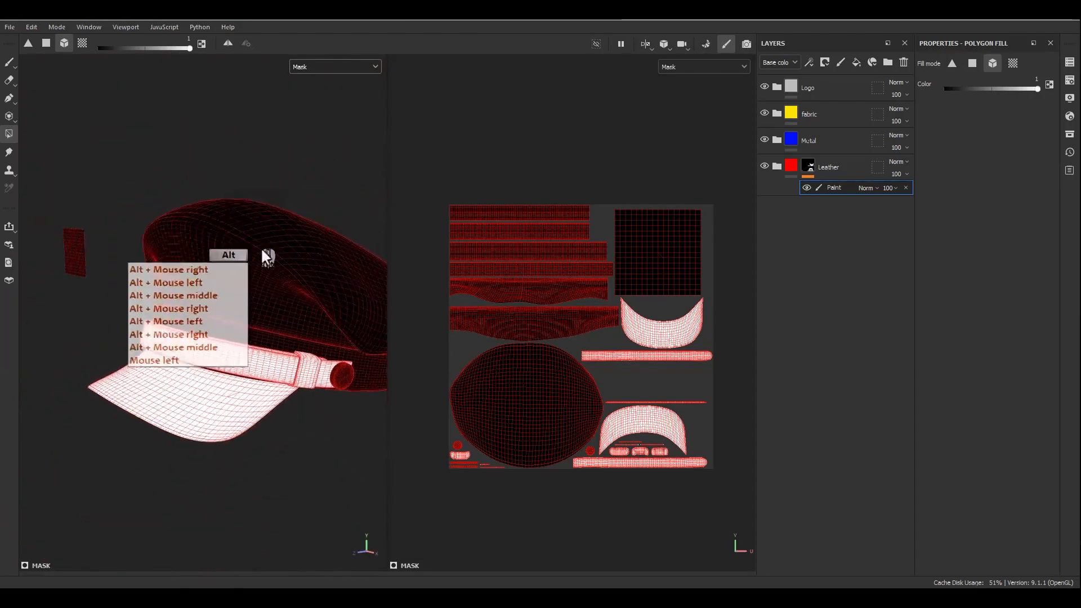
{"action": "left_click_drag", "start_coordinate": [268, 253], "coordinate": [288, 307], "text": "alt"}
{"action": "right_click_drag", "start_coordinate": [287, 307], "coordinate": [237, 269], "text": "alt"}
{"action": "left_click_drag", "start_coordinate": [236, 268], "coordinate": [344, 299], "text": "alt"}
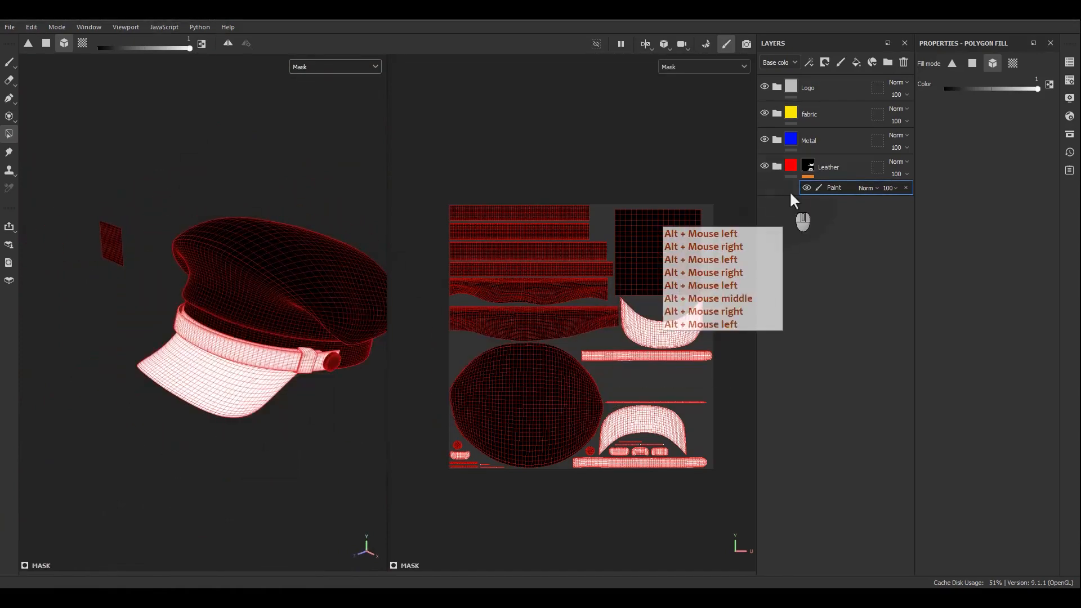
- Add a black mask with a paint effect to the Metal folder and show the Mask channel in the viewport
{"action": "left_click", "coordinate": [820, 137]}
{"action": "right_click", "coordinate": [817, 140]}
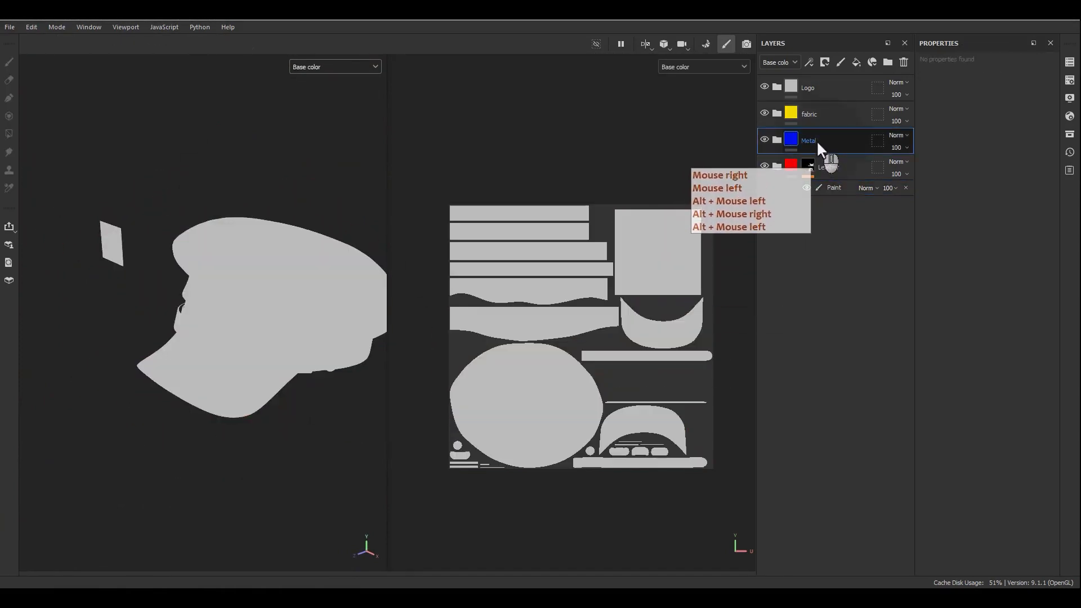
{"action": "left_click", "coordinate": [876, 31]}
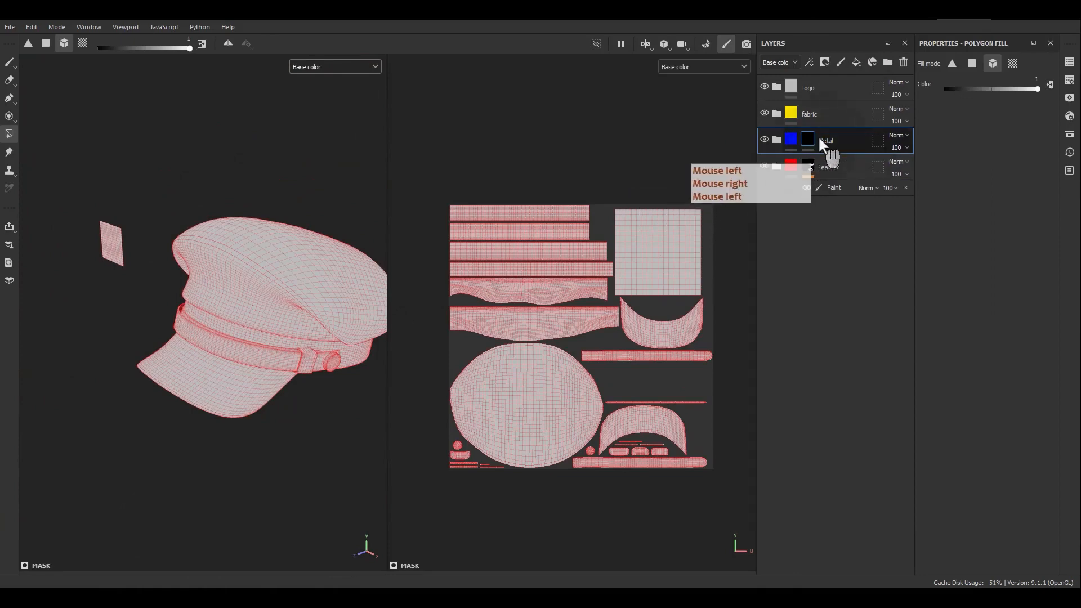
{"action": "left_click", "coordinate": [345, 69]}
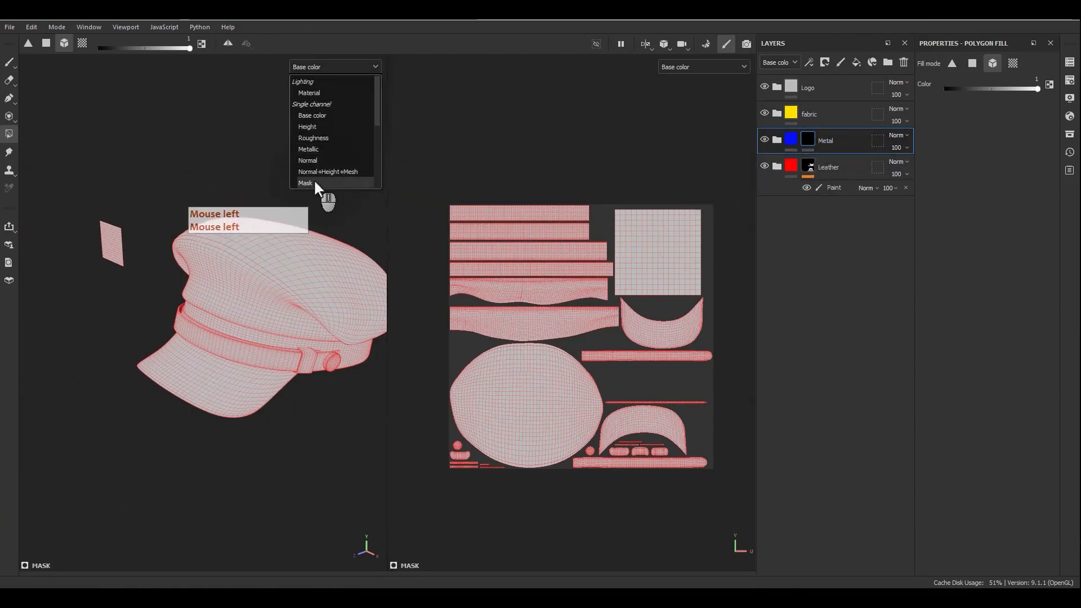
{"action": "left_click", "coordinate": [313, 182]}
{"action": "right_click", "coordinate": [806, 142]}
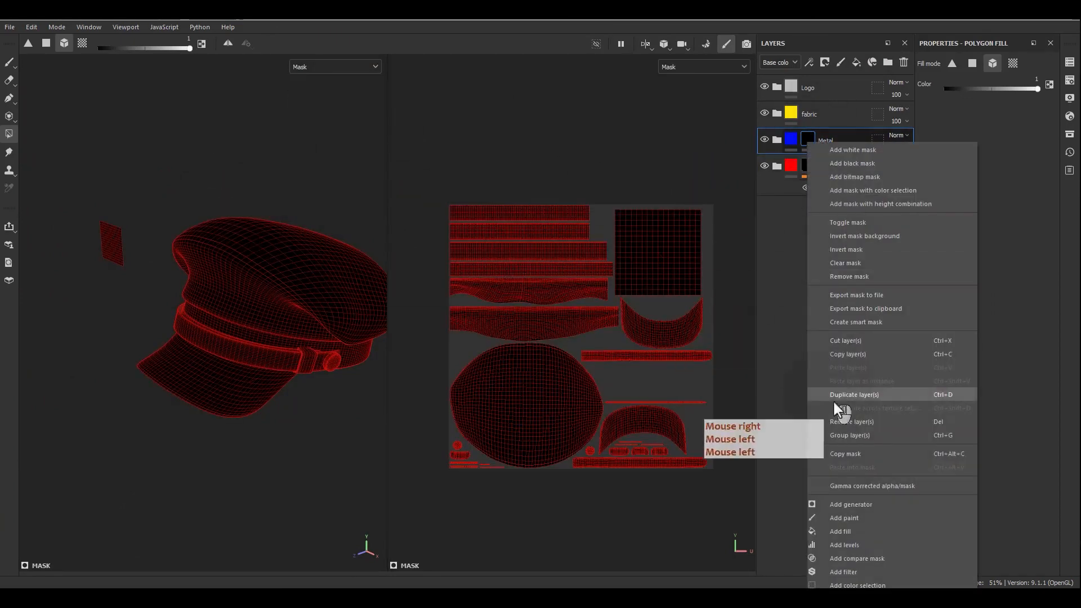
{"action": "left_click", "coordinate": [848, 519]}
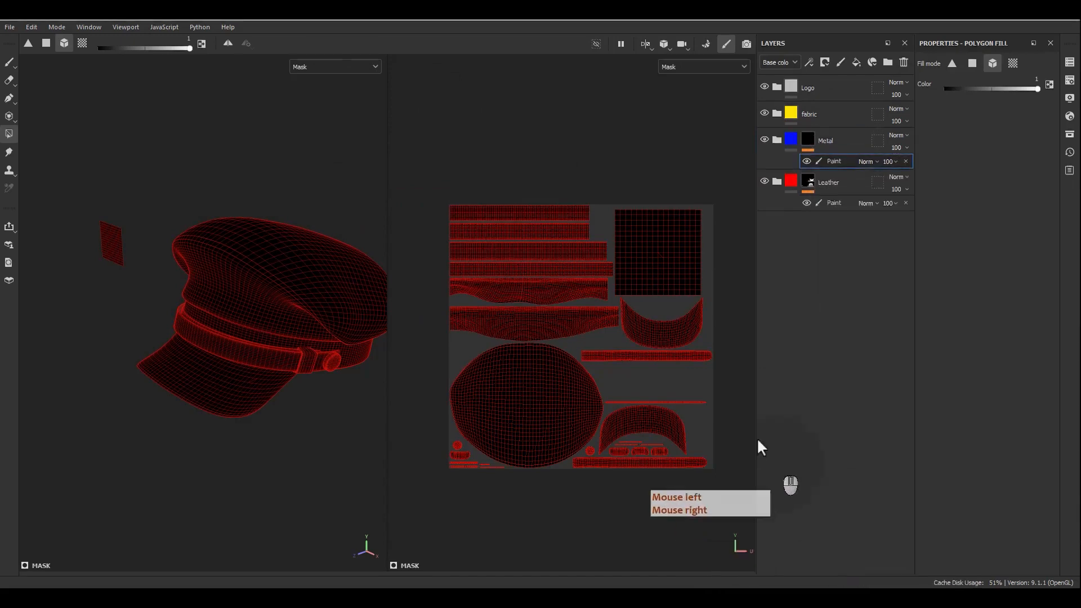
- Fill the hat's fabric crown white in the Metal mask
{"action": "left_click", "coordinate": [264, 290]}
{"action": "middle_click_drag", "start_coordinate": [263, 292], "coordinate": [311, 355], "text": "alt"}
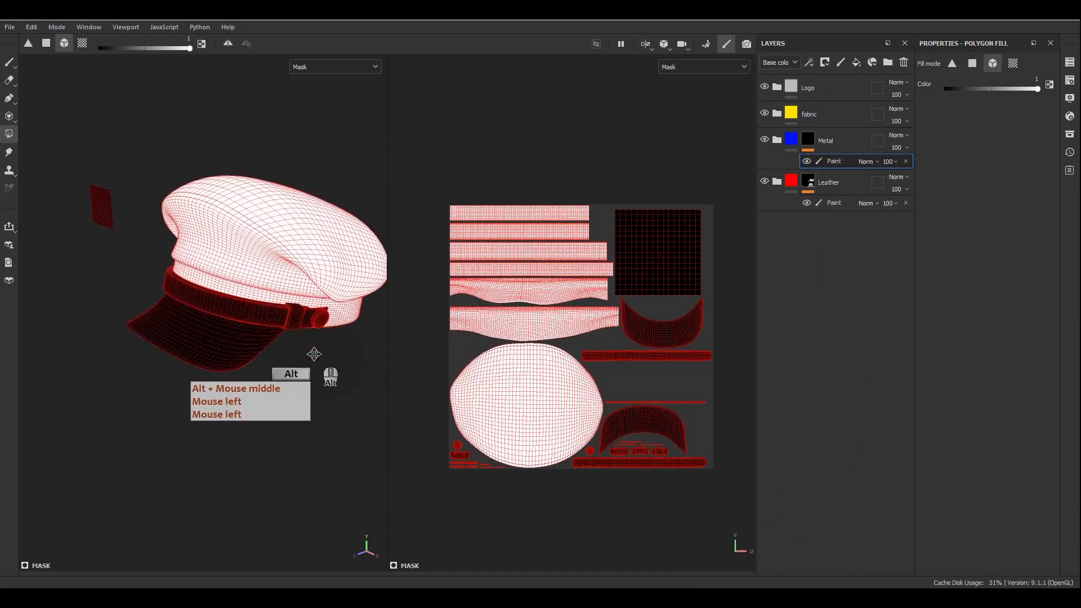
{"action": "left_click_drag", "start_coordinate": [311, 355], "coordinate": [302, 315], "text": "alt"}
{"action": "right_click_drag", "start_coordinate": [302, 315], "coordinate": [271, 327], "text": "alt"}
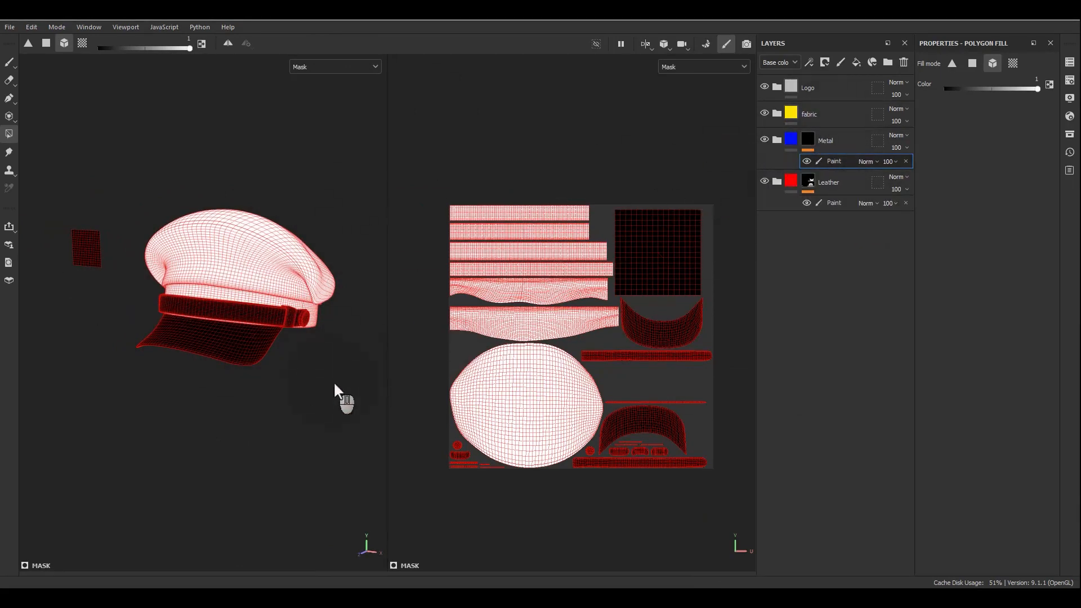
- Remove the crown from the Metal mask using fill color 0, and return the fill color to 1
{"action": "key", "text": "x"}
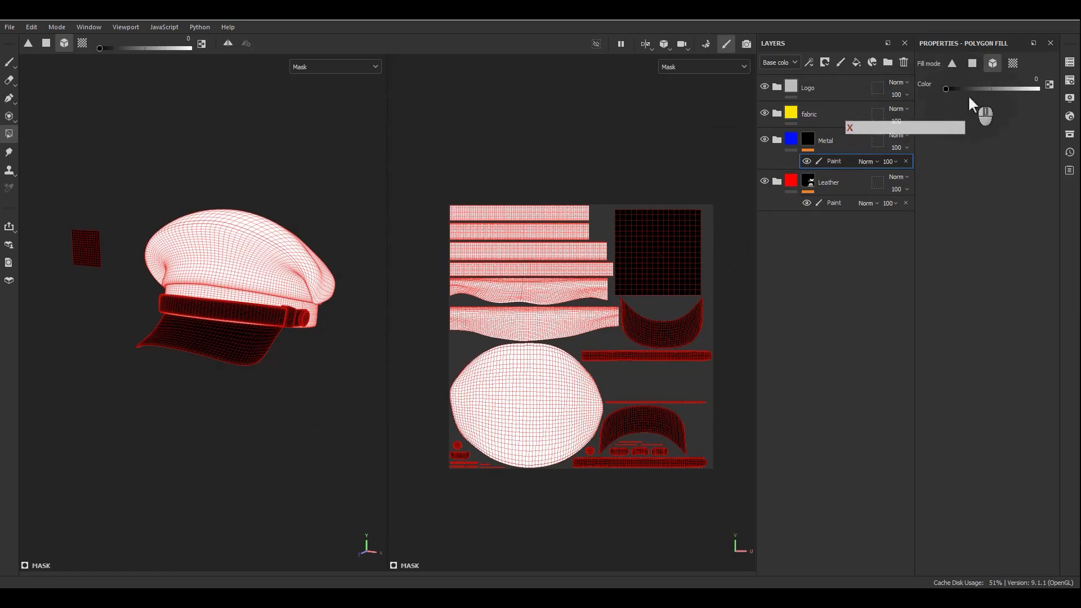
{"action": "left_click_drag", "start_coordinate": [332, 420], "coordinate": [155, 176]}
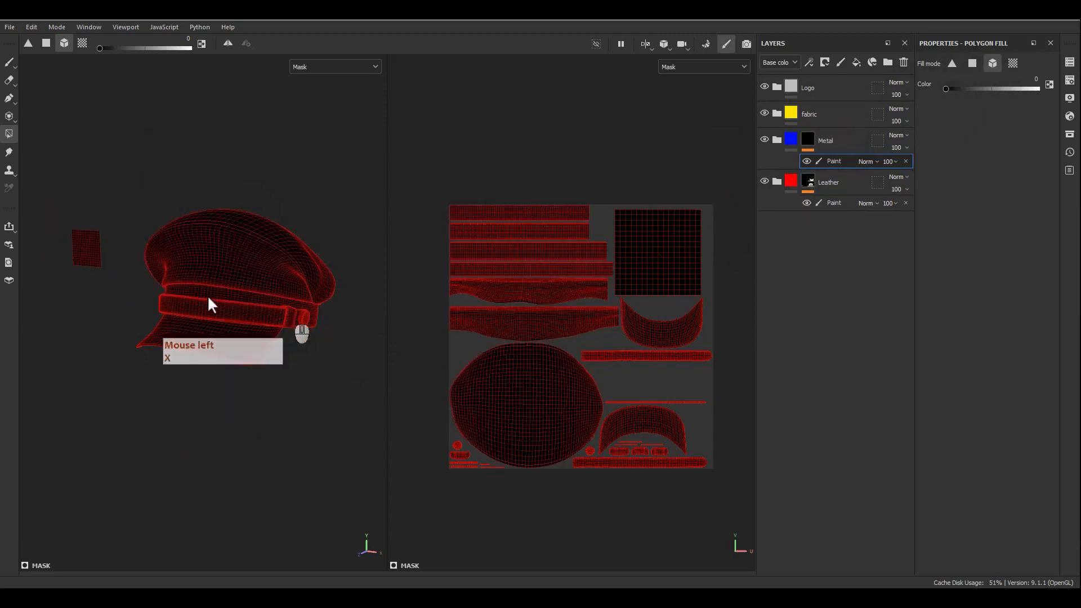
{"action": "key", "text": "x"}
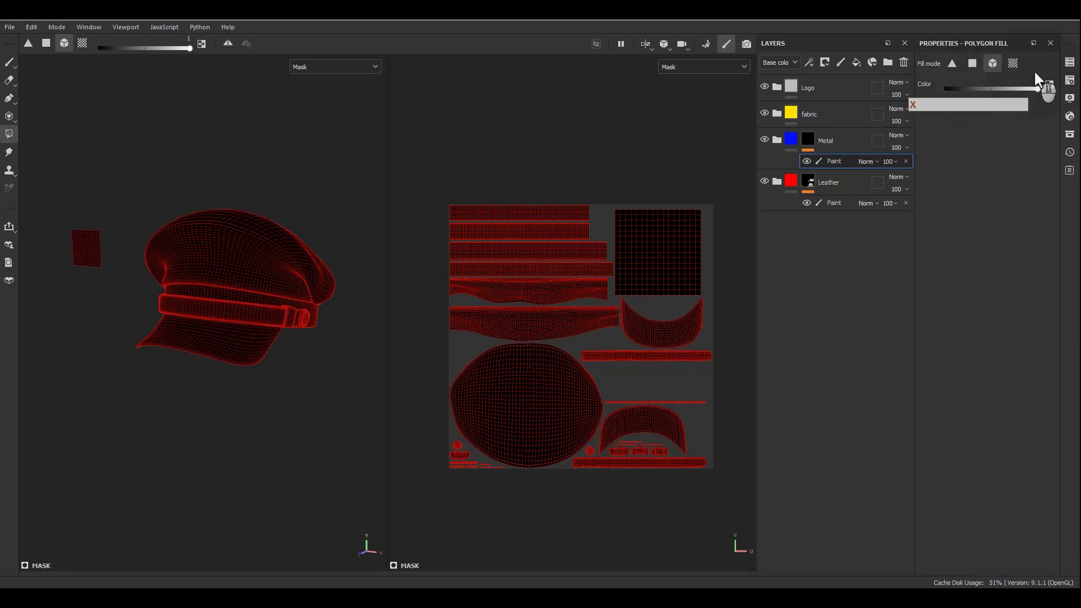
- Fill the round strap buttons on both sides of the hat into the Metal mask
{"action": "scroll", "coordinate": [296, 367], "scroll_direction": "up", "scroll_amount": 3}
{"action": "scroll", "coordinate": [307, 364], "scroll_direction": "up", "scroll_amount": 5}
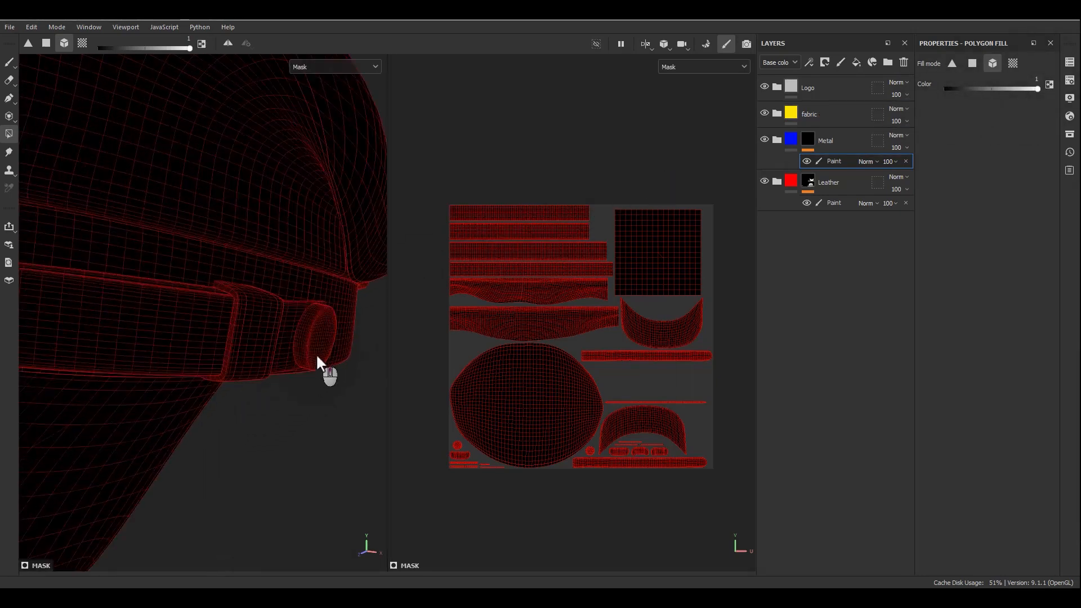
{"action": "left_click", "coordinate": [316, 356]}
{"action": "left_click_drag", "start_coordinate": [315, 356], "coordinate": [261, 340], "text": "alt"}
{"action": "middle_click_drag", "start_coordinate": [261, 341], "coordinate": [385, 326], "text": "alt"}
{"action": "scroll", "coordinate": [188, 328], "scroll_direction": "down", "scroll_amount": 3}
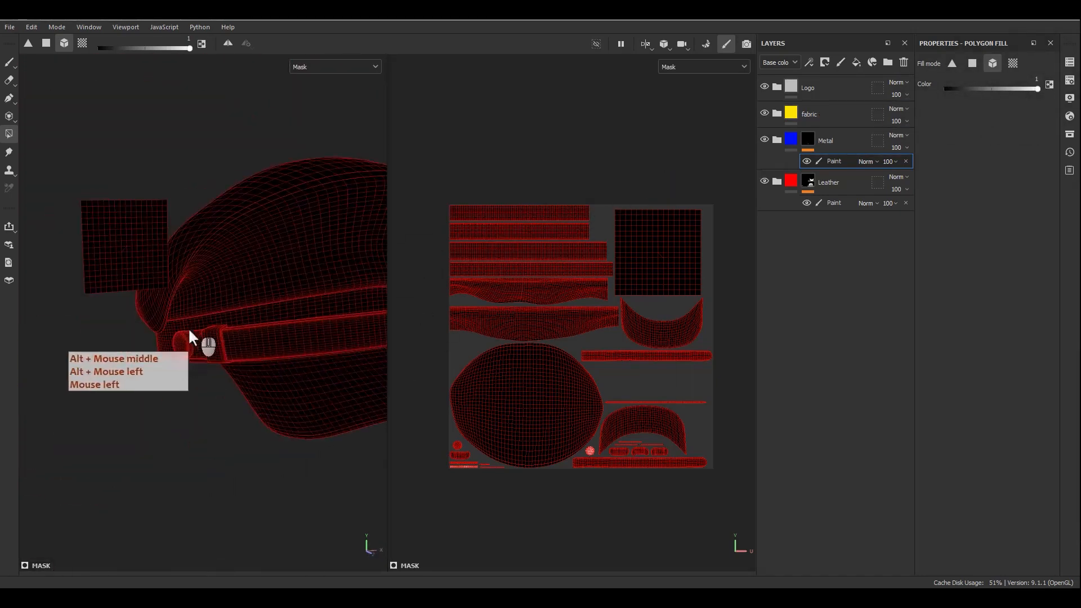
{"action": "scroll", "coordinate": [169, 343], "scroll_direction": "up", "scroll_amount": 3}
{"action": "left_click", "coordinate": [188, 335]}
{"action": "scroll", "coordinate": [212, 333], "scroll_direction": "down", "scroll_amount": 3}
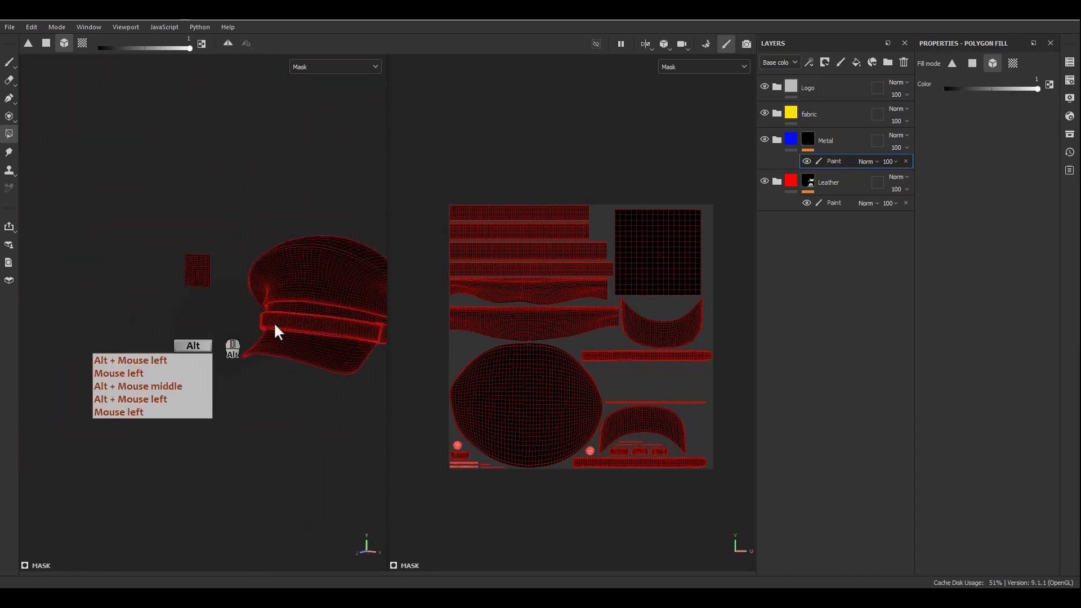
- Add a black mask with a paint effect to the fabric folder and display its Mask channel in the viewport
{"action": "right_click", "coordinate": [823, 113]}
{"action": "left_click", "coordinate": [874, 25]}
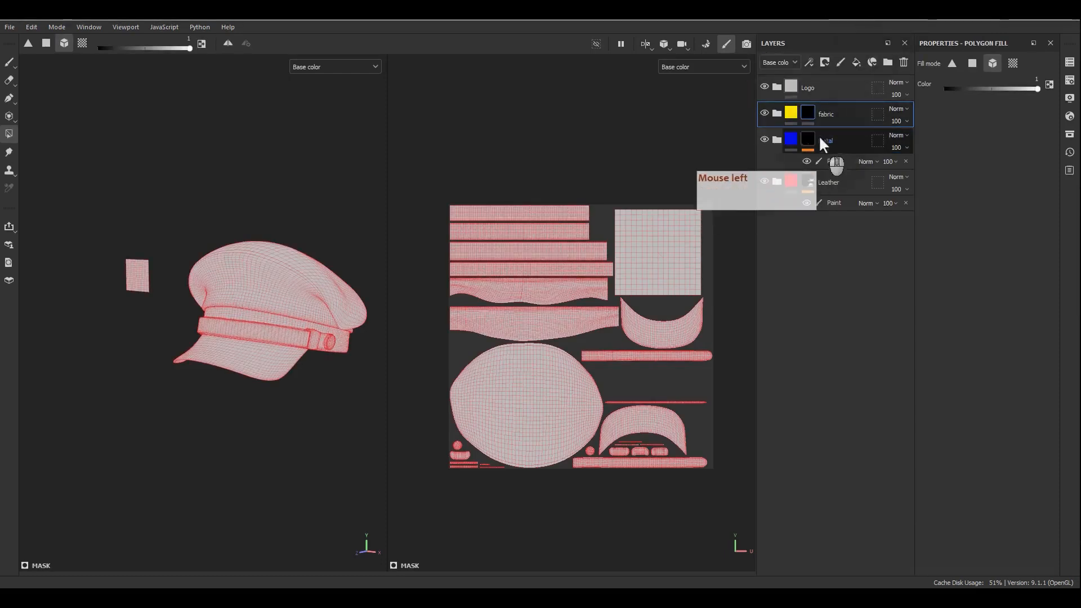
{"action": "right_click", "coordinate": [809, 112]}
{"action": "left_click", "coordinate": [845, 487]}
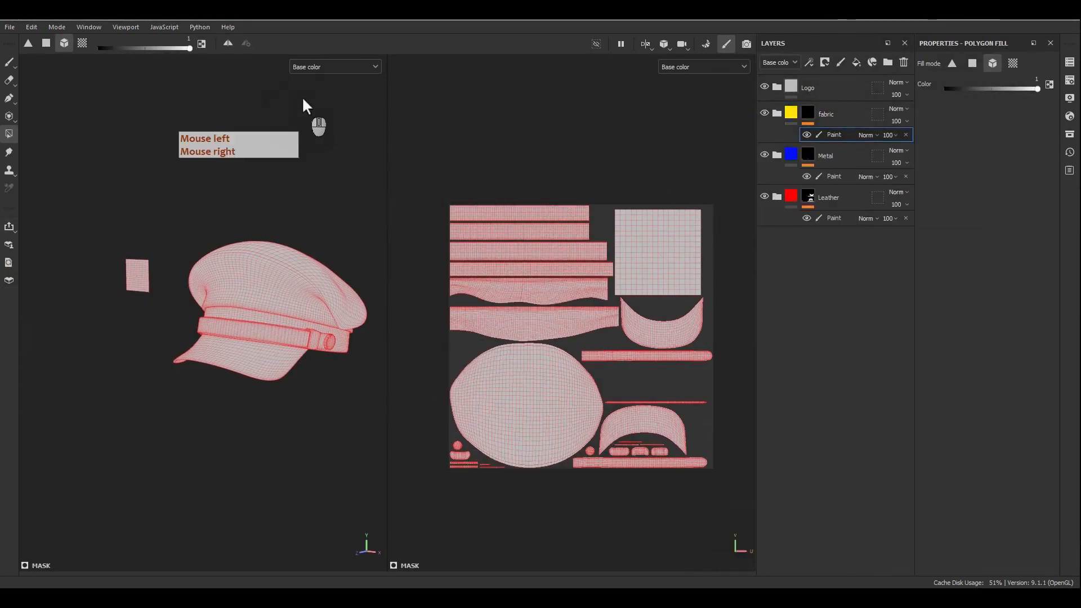
{"action": "left_click", "coordinate": [318, 67]}
{"action": "left_click", "coordinate": [311, 190]}
{"action": "scroll", "coordinate": [273, 330], "scroll_direction": "up", "scroll_amount": 2}
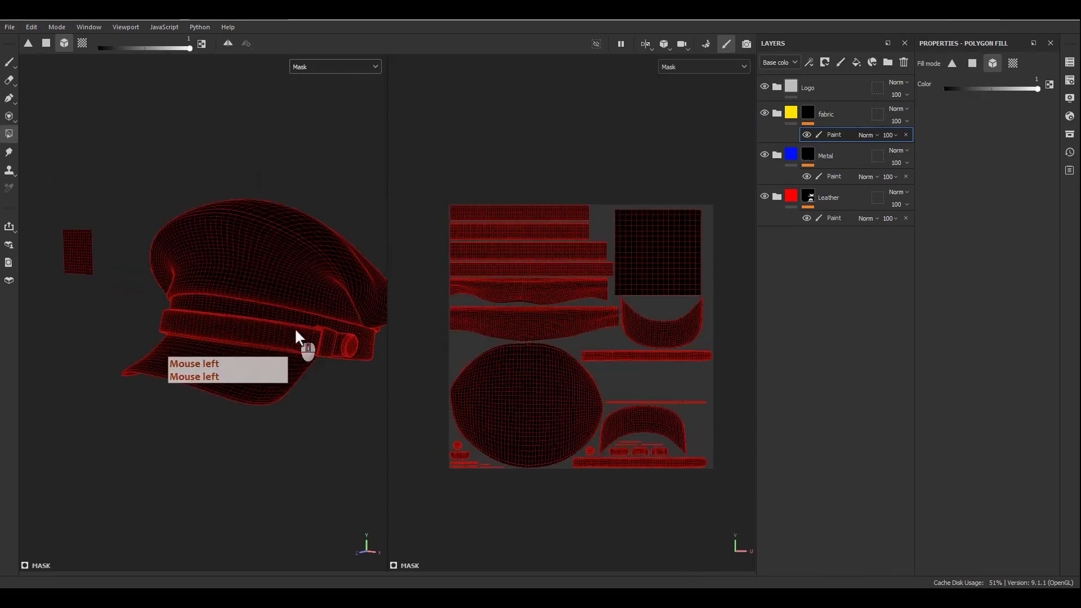
- Fill the hat's crown and fabric bands white in the fabric mask, leaving the visor, strap and buttons black
{"action": "left_click", "coordinate": [275, 276]}
{"action": "right_click_drag", "start_coordinate": [223, 298], "coordinate": [245, 171], "text": "alt"}
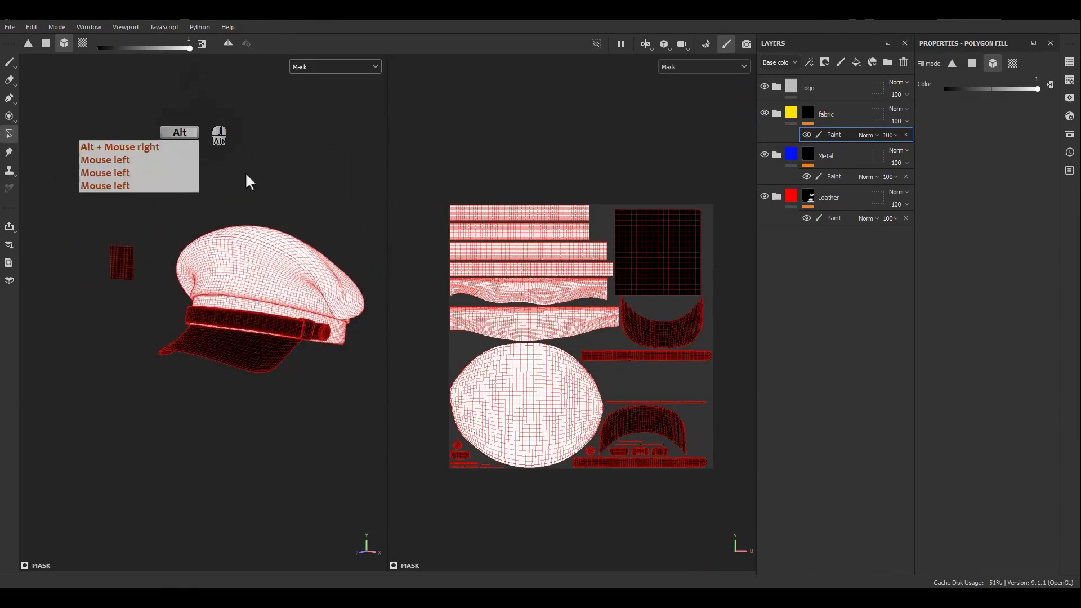
{"action": "left_click_drag", "start_coordinate": [245, 171], "coordinate": [324, 265], "text": "alt"}
- Add a black mask with a paint effect to the Logo folder
{"action": "right_click", "coordinate": [806, 93]}
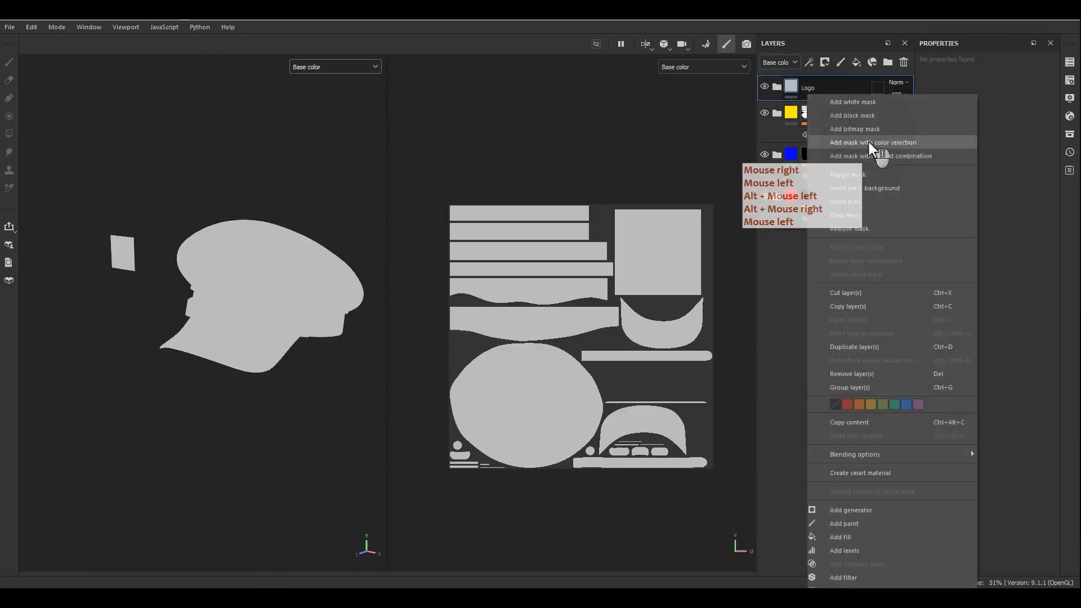
{"action": "left_click", "coordinate": [857, 113]}
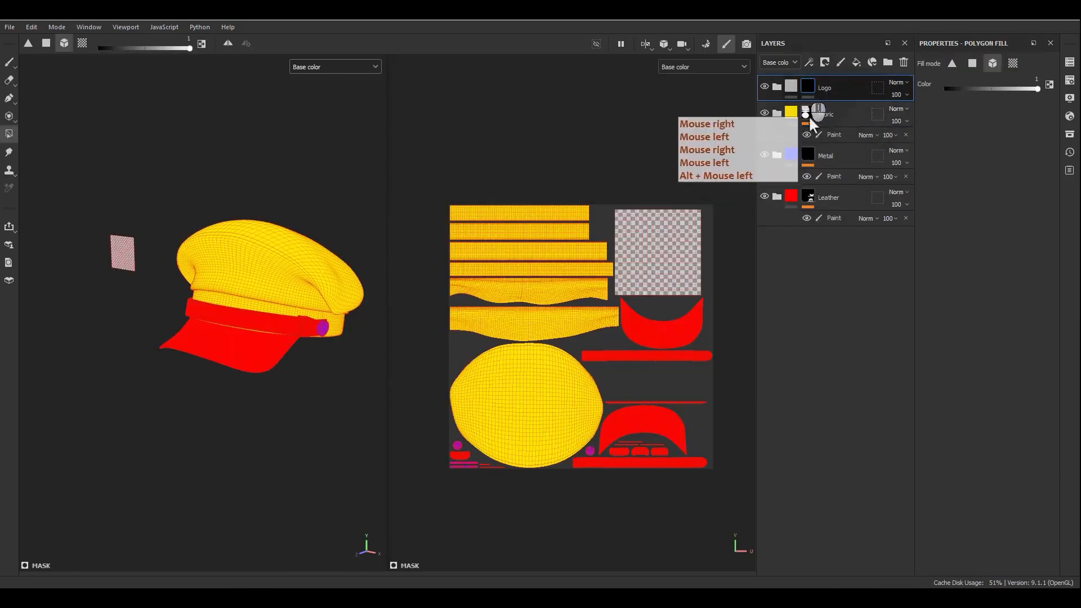
{"action": "right_click", "coordinate": [811, 95]}
{"action": "left_click", "coordinate": [817, 461]}
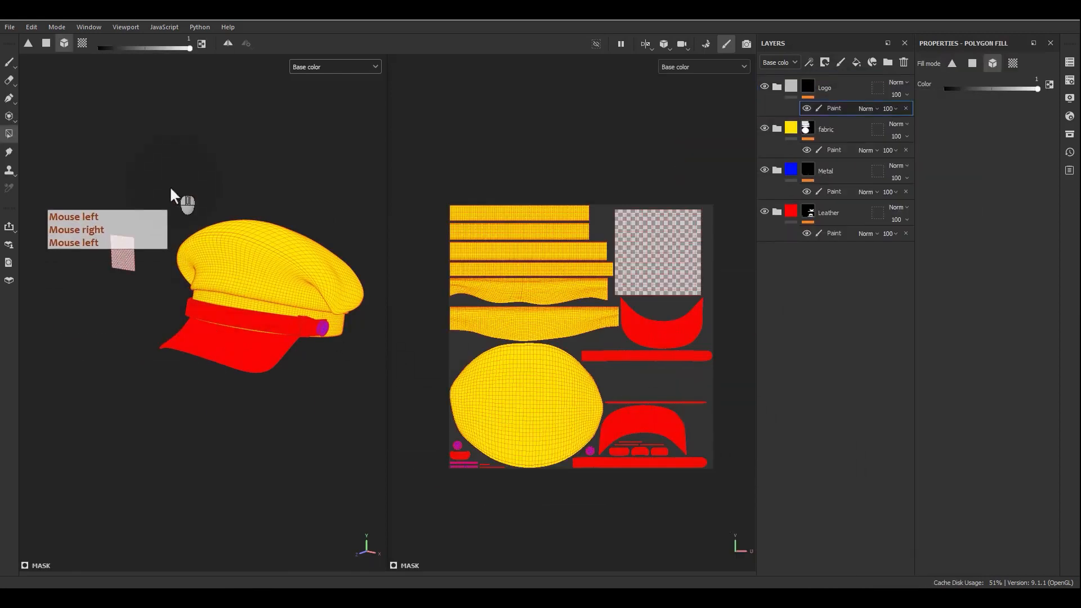
- Fill the separate square plane beside the hat into the Logo mask and display the Mask channel
{"action": "left_click_drag", "start_coordinate": [172, 184], "coordinate": [100, 241]}
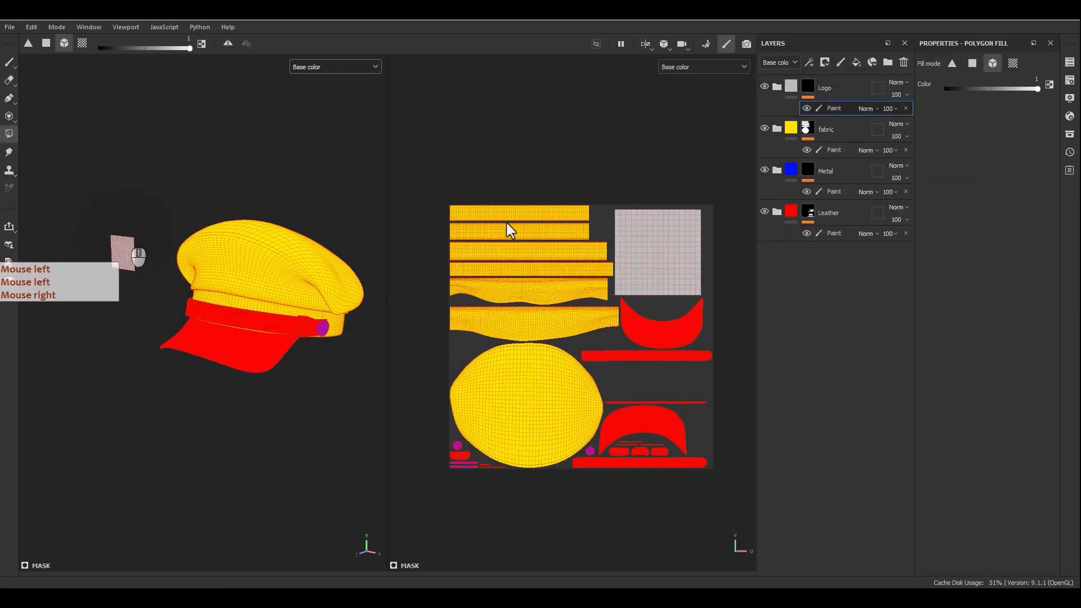
{"action": "left_click", "coordinate": [336, 67]}
{"action": "left_click", "coordinate": [310, 185]}
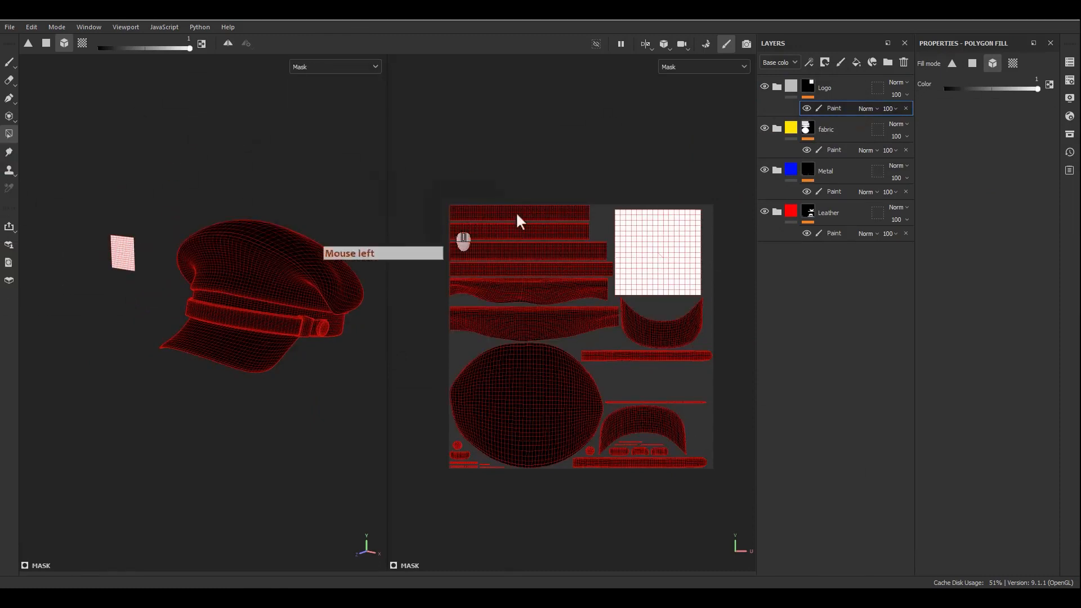
- Select the Logo folder instead of its mask, show the Material view, and inspect the hat from below
{"action": "left_click", "coordinate": [798, 92]}
{"action": "left_click", "coordinate": [316, 157]}
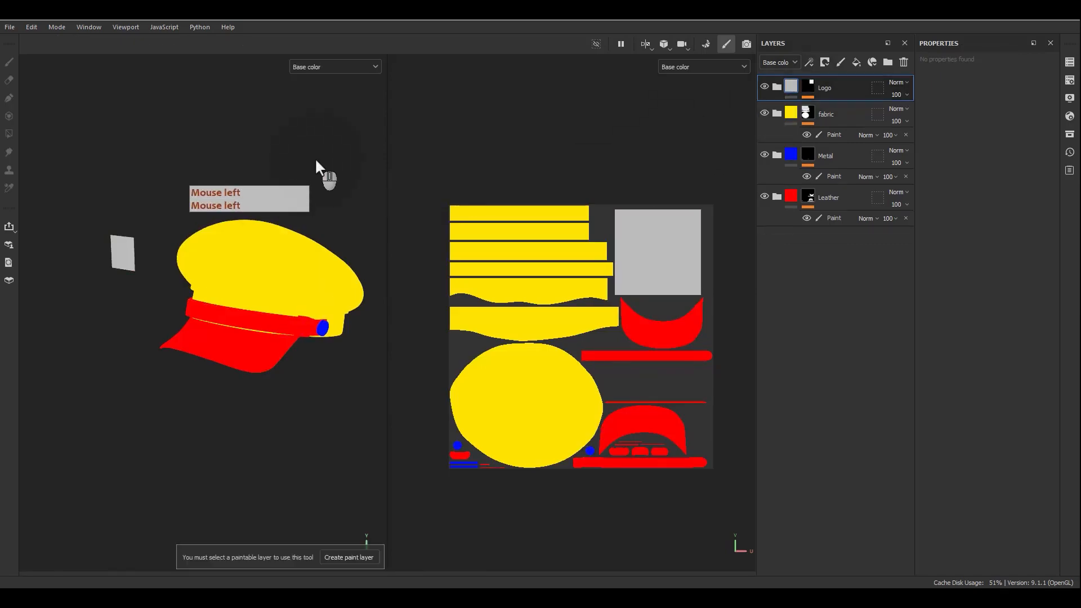
{"action": "key", "text": "m"}
{"action": "left_click_drag", "start_coordinate": [361, 189], "coordinate": [230, 415], "text": "alt"}
{"action": "scroll", "coordinate": [175, 321], "scroll_direction": "up", "scroll_amount": 3}
{"action": "scroll", "coordinate": [332, 258], "scroll_direction": "down", "scroll_amount": 2}
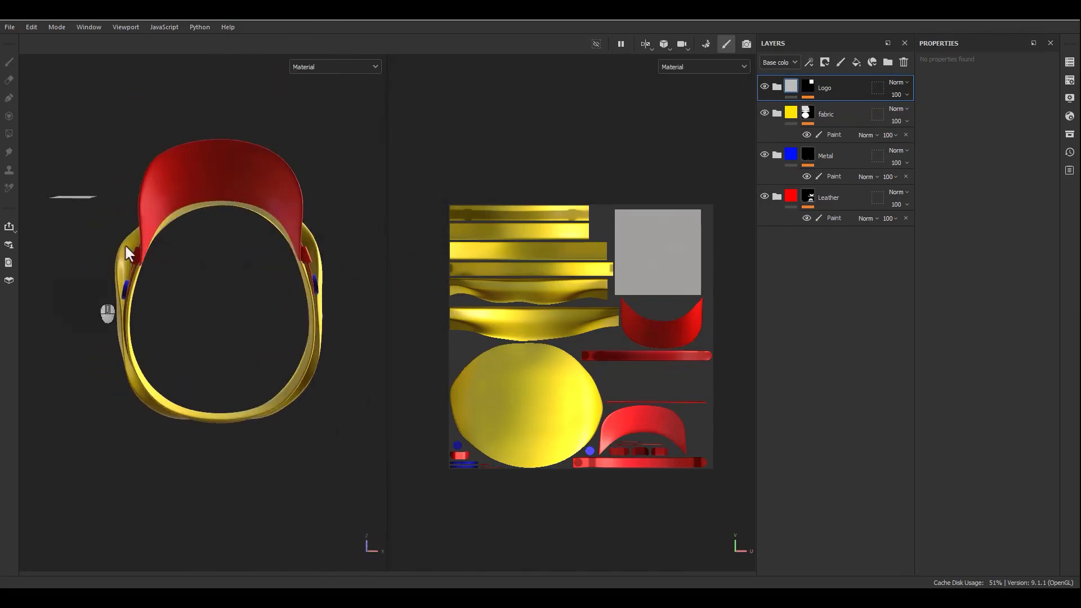
{"action": "left_click_drag", "start_coordinate": [174, 273], "coordinate": [227, 385], "text": "alt"}
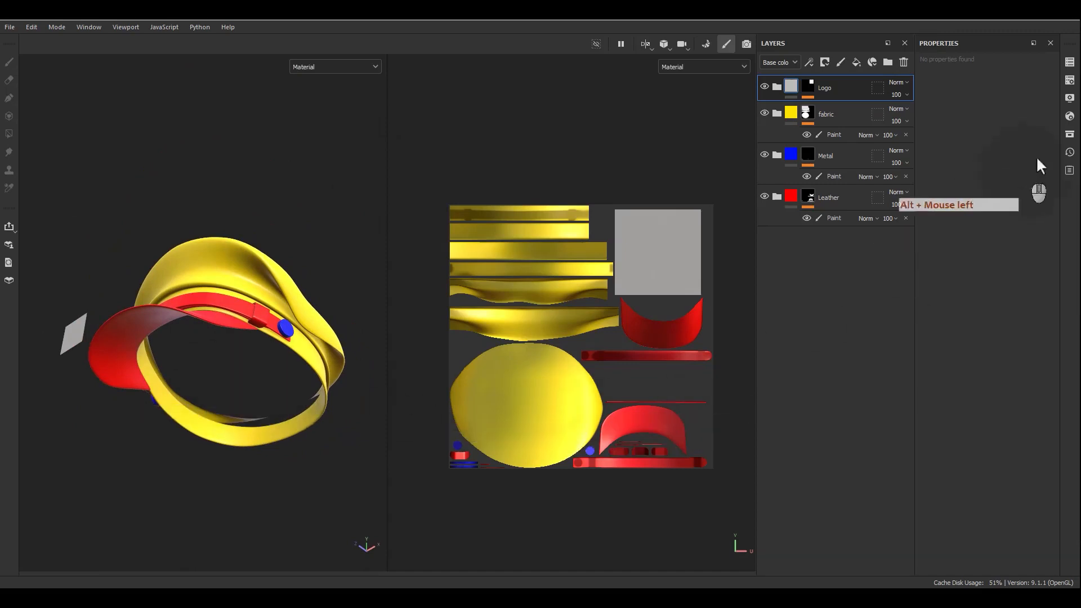
- Enable Double sided geometry in the shader settings so the inside of the hat is rendered
{"action": "left_click", "coordinate": [1070, 116]}
{"action": "left_click", "coordinate": [949, 167]}
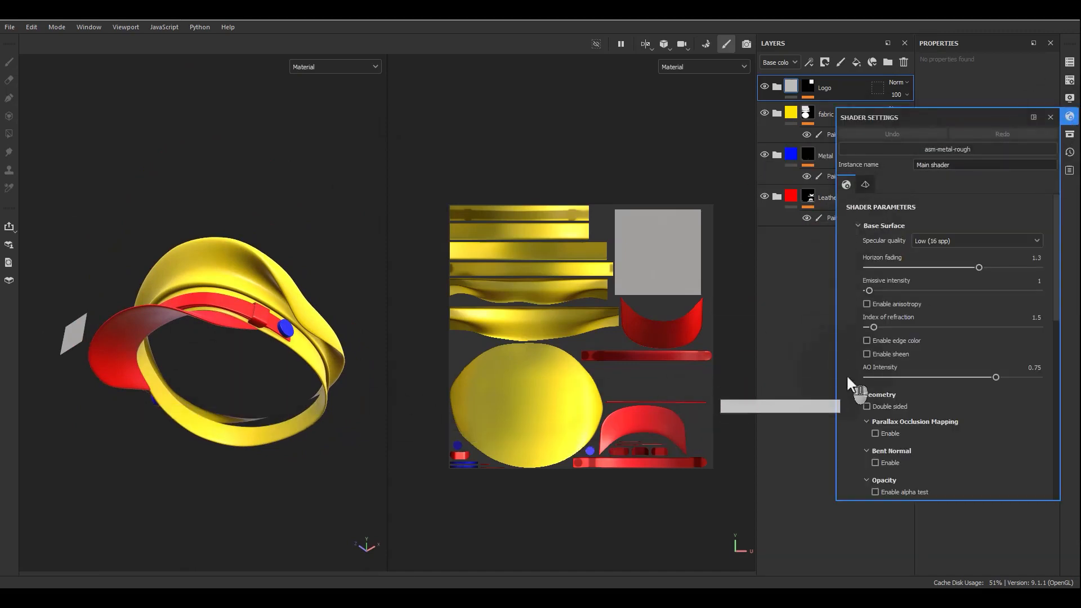
{"action": "left_click", "coordinate": [865, 409]}
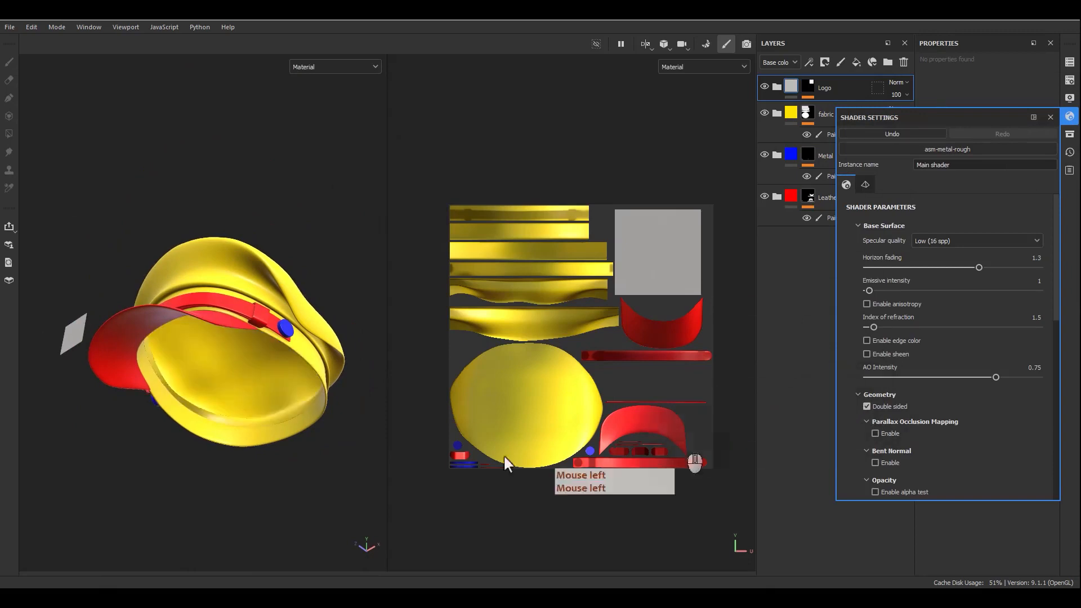
{"action": "left_click_drag", "start_coordinate": [338, 368], "coordinate": [324, 476], "text": "alt"}
{"action": "right_click_drag", "start_coordinate": [324, 476], "coordinate": [332, 467], "text": "alt"}
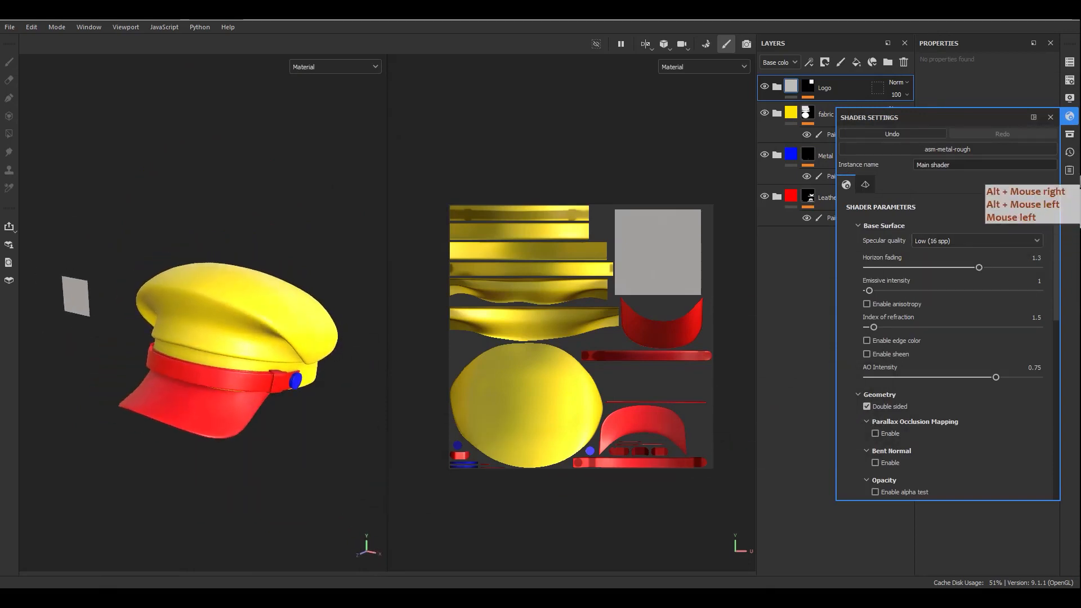
{"action": "left_click", "coordinate": [1051, 117]}
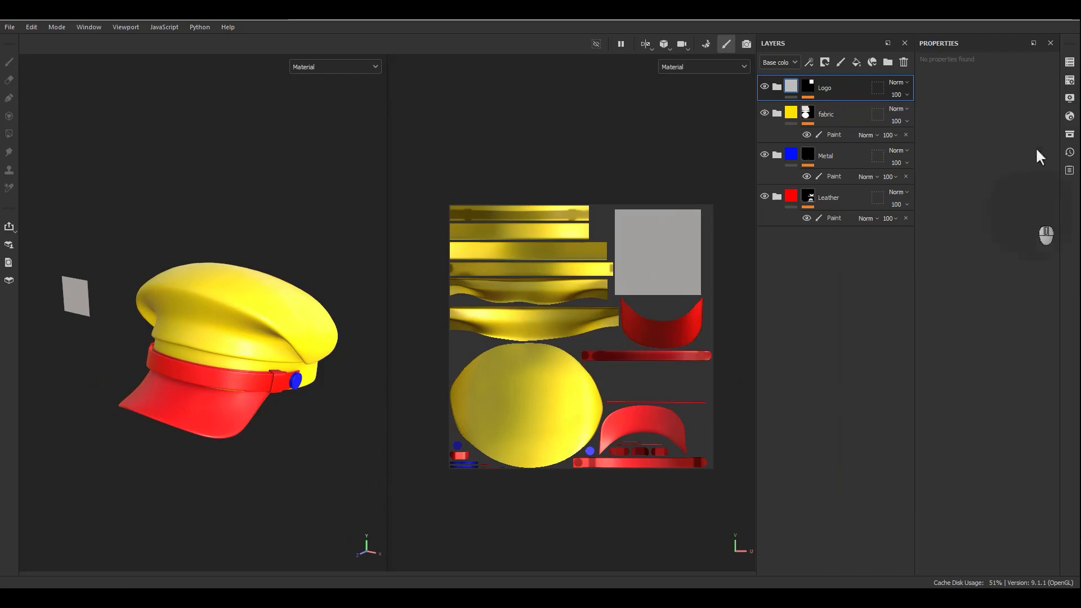
- Set the environment map to Studio Tomoco and the environment exposure to 1 EV
{"action": "left_click", "coordinate": [1069, 100]}
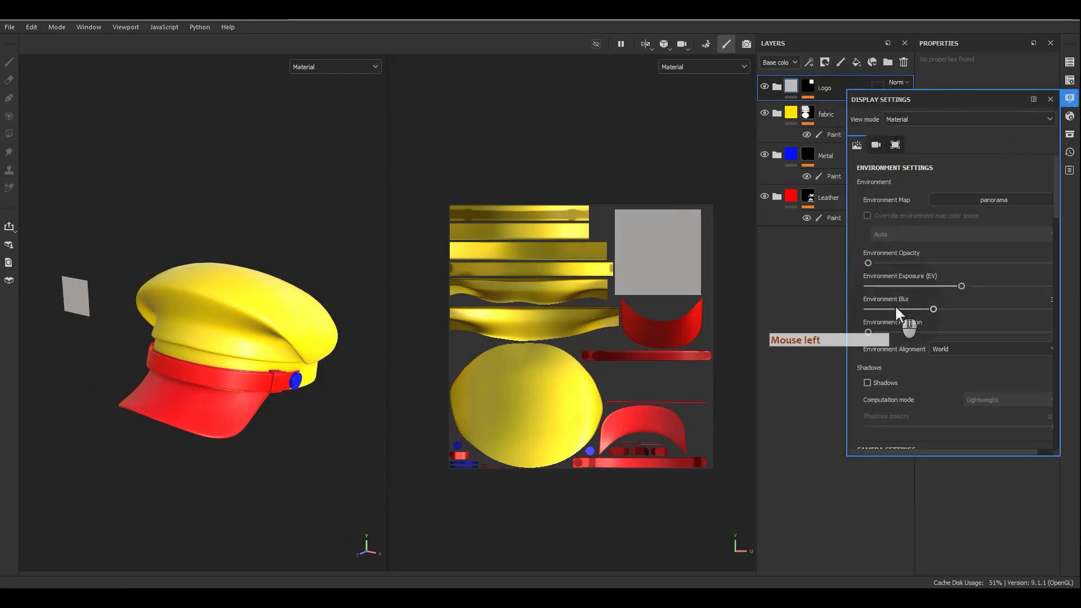
{"action": "left_click", "coordinate": [845, 232]}
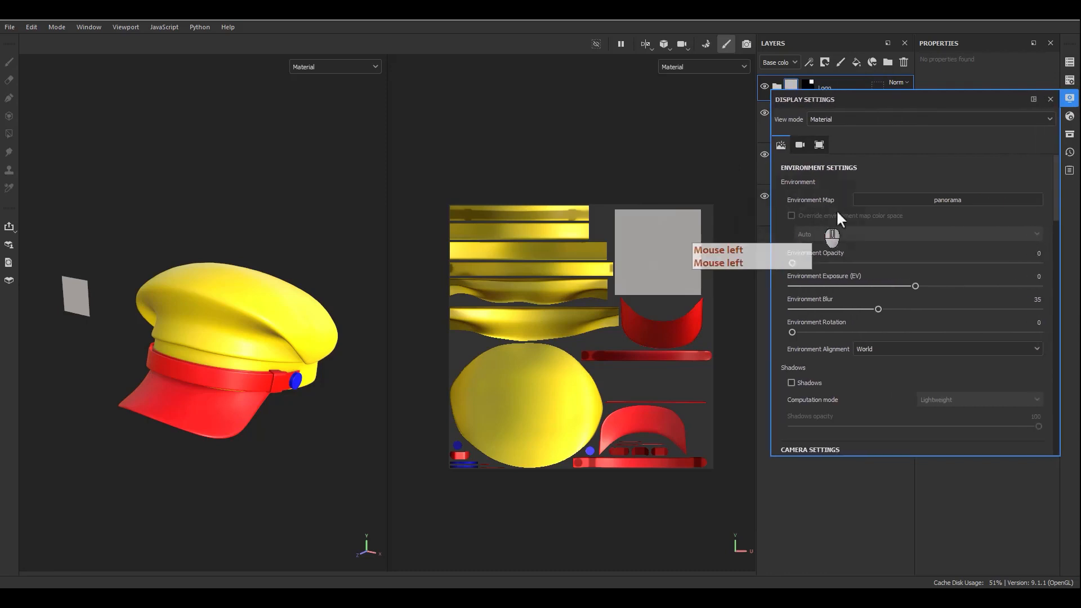
{"action": "left_click", "coordinate": [914, 200]}
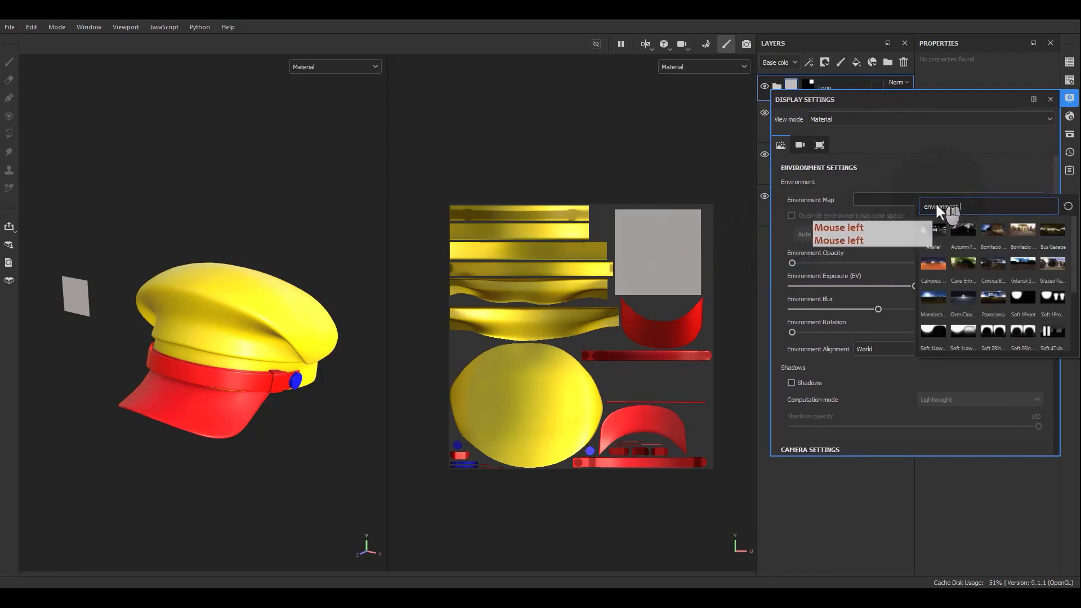
{"action": "left_click", "coordinate": [1023, 296]}
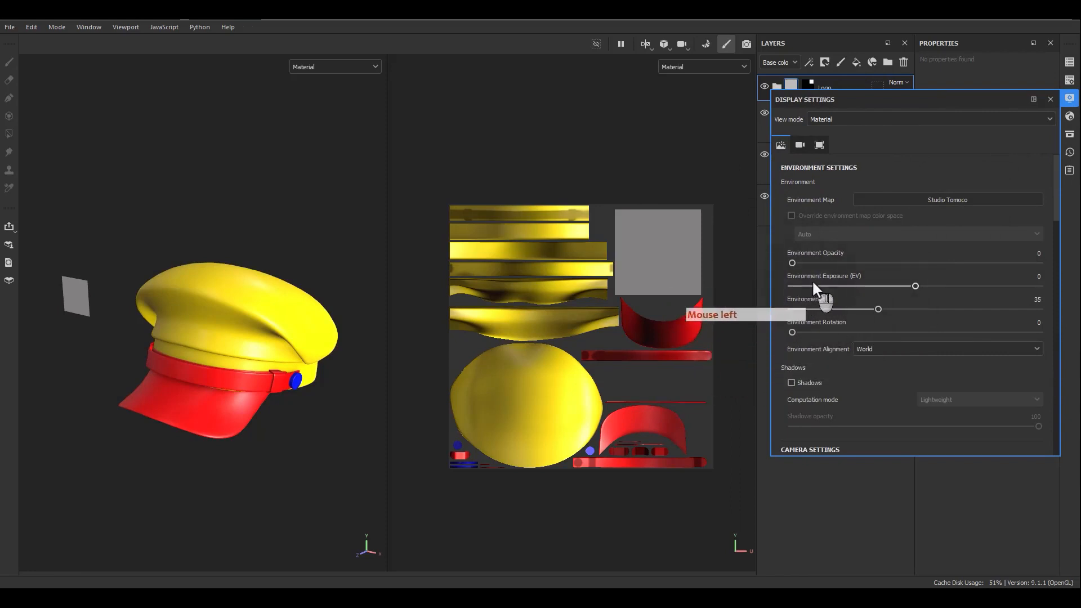
{"action": "left_click", "coordinate": [1020, 278]}
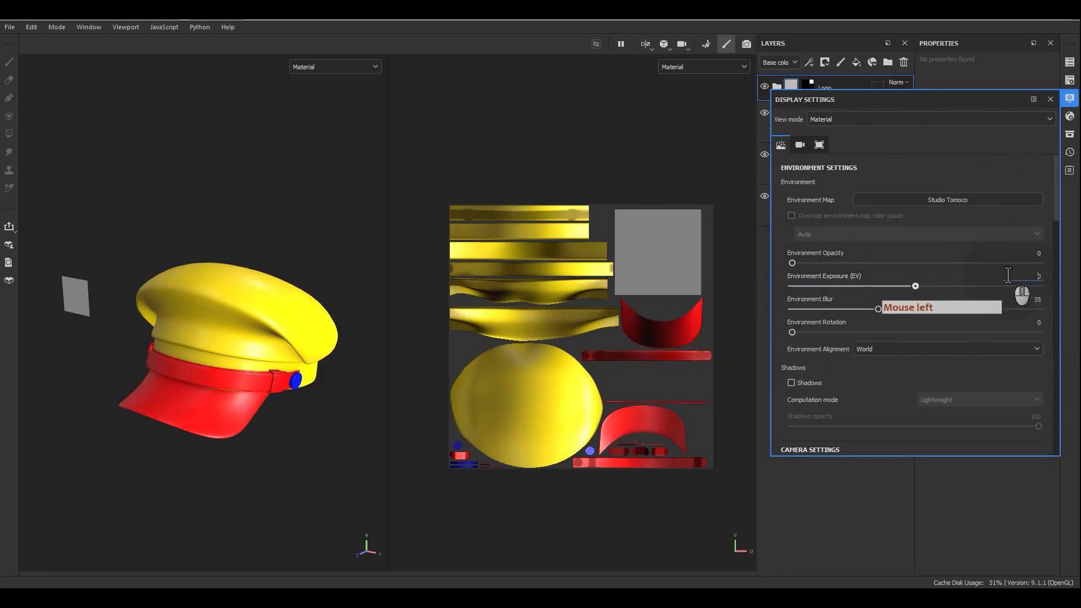
{"action": "type", "text": "1"}
{"action": "key", "text": "ctrl+a"}
{"action": "left_click", "coordinate": [879, 338]}
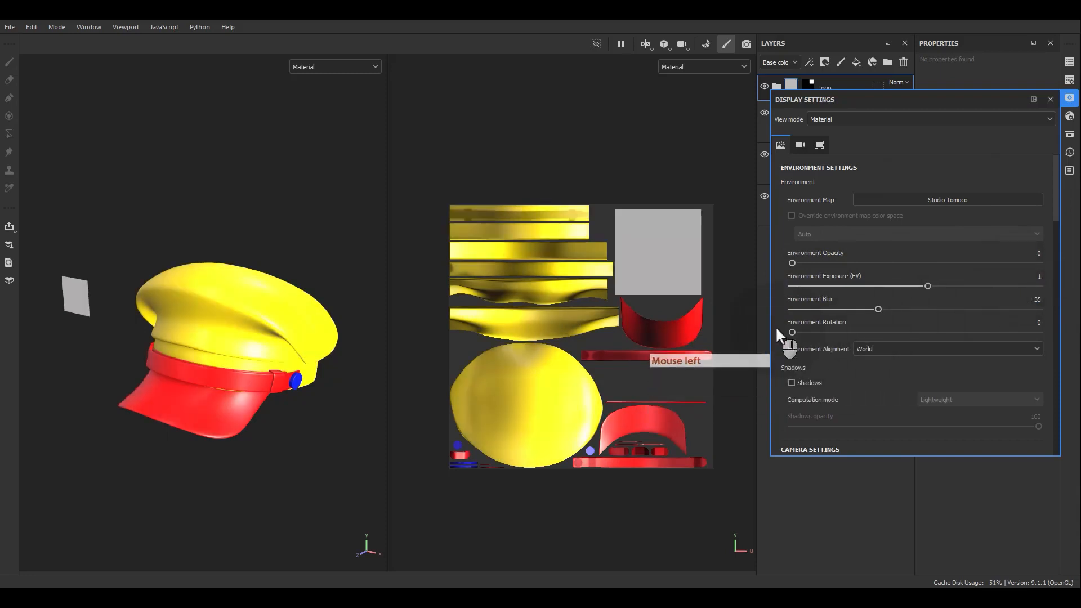
- Set the camera focal length to 80 mm and reframe the hat in the 3D view
{"action": "scroll", "coordinate": [834, 360], "scroll_direction": "down", "scroll_amount": 6}
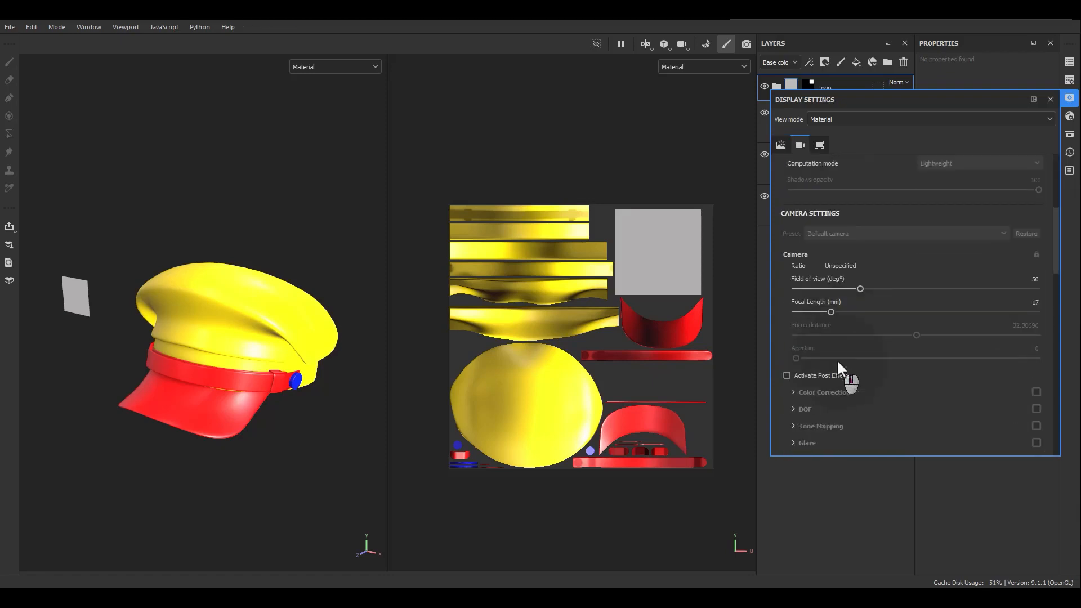
{"action": "left_click", "coordinate": [1015, 305]}
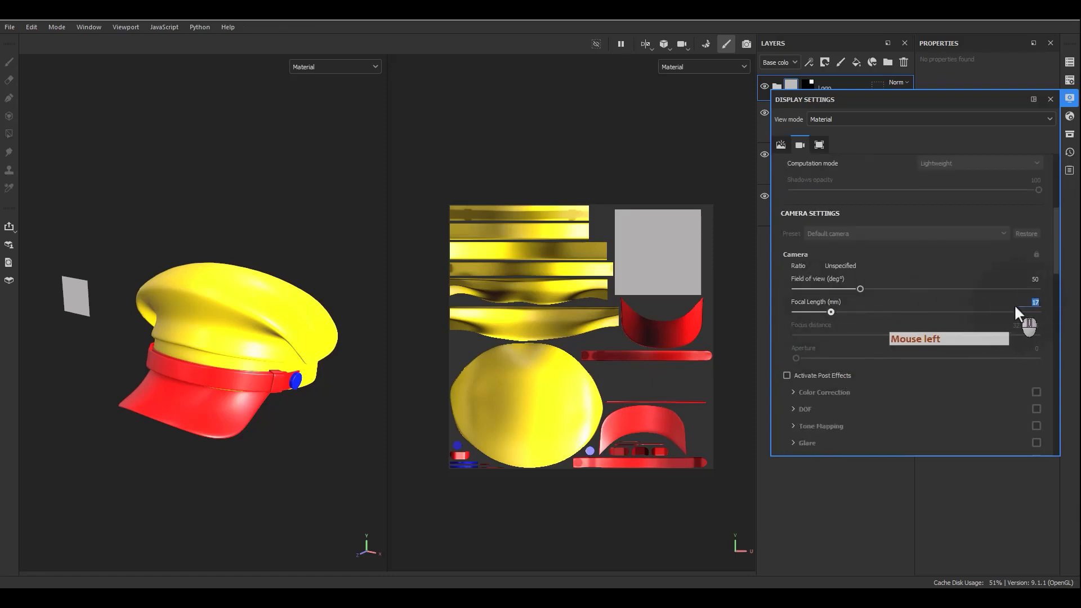
{"action": "type", "text": "80"}
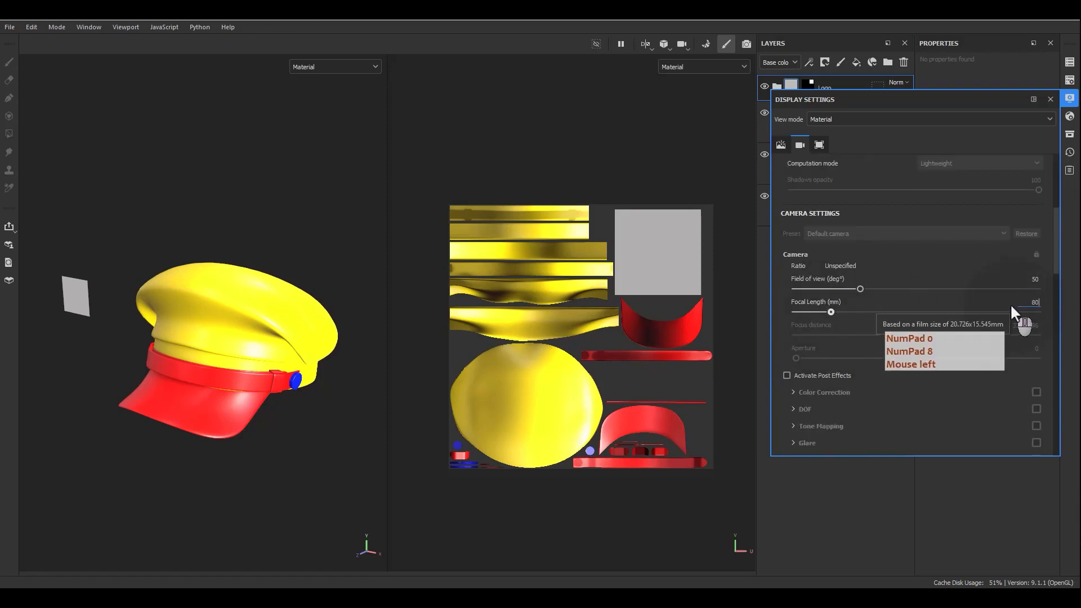
{"action": "key", "text": "Return"}
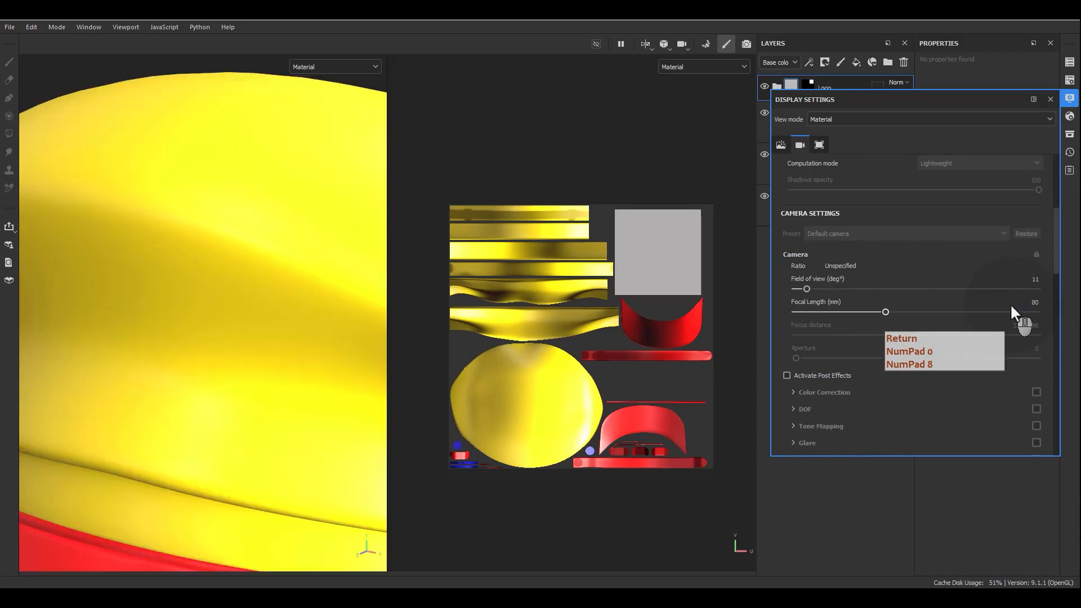
{"action": "middle_click_drag", "start_coordinate": [254, 194], "coordinate": [235, 304], "text": "alt"}
{"action": "mouse_move", "coordinate": [235, 305]}
{"action": "left_mouse_down", "text": "alt"}
{"action": "mouse_move", "coordinate": [333, 260]}
{"action": "mouse_move", "coordinate": [219, 260]}
{"action": "mouse_move", "coordinate": [214, 313]}
{"action": "mouse_move", "coordinate": [236, 306]}
{"action": "left_mouse_up", "text": "alt"}
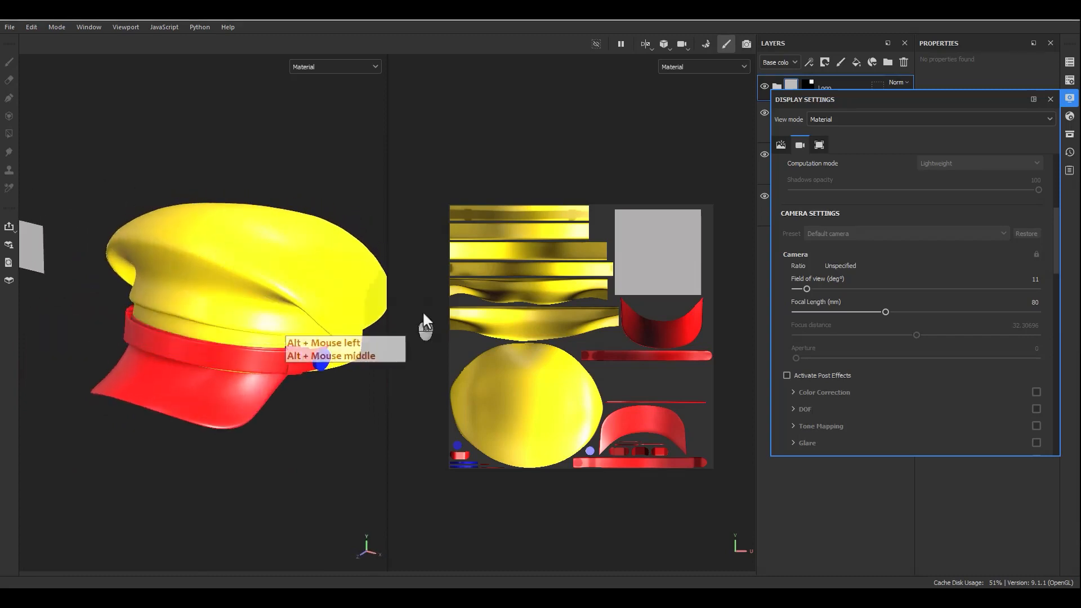
- Set the tone mapping function to ACES and close the display settings
{"action": "scroll", "coordinate": [887, 362], "scroll_direction": "down", "scroll_amount": 10}
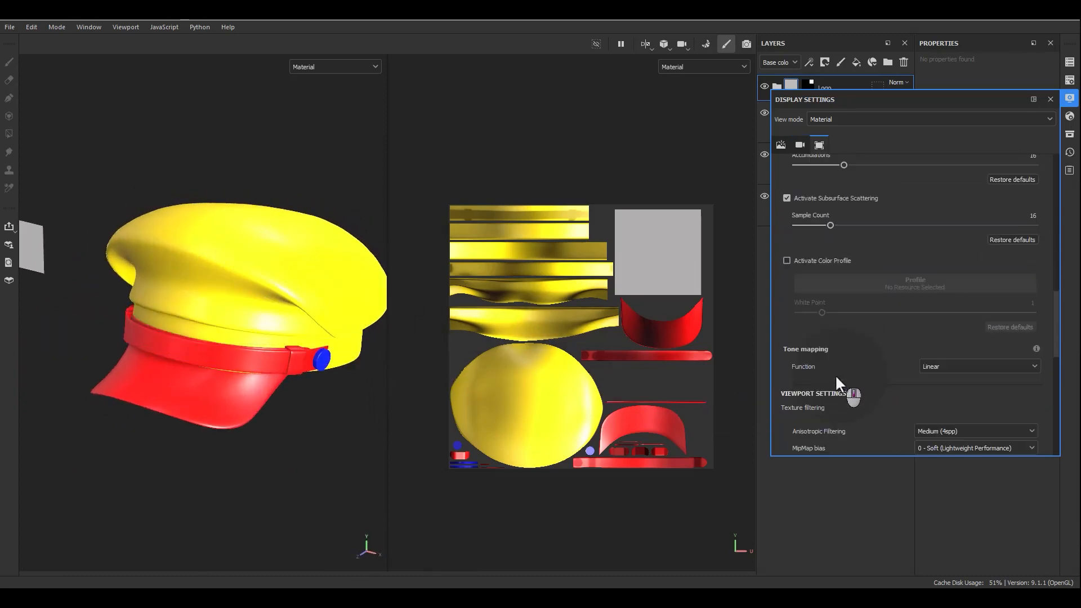
{"action": "left_click", "coordinate": [961, 367]}
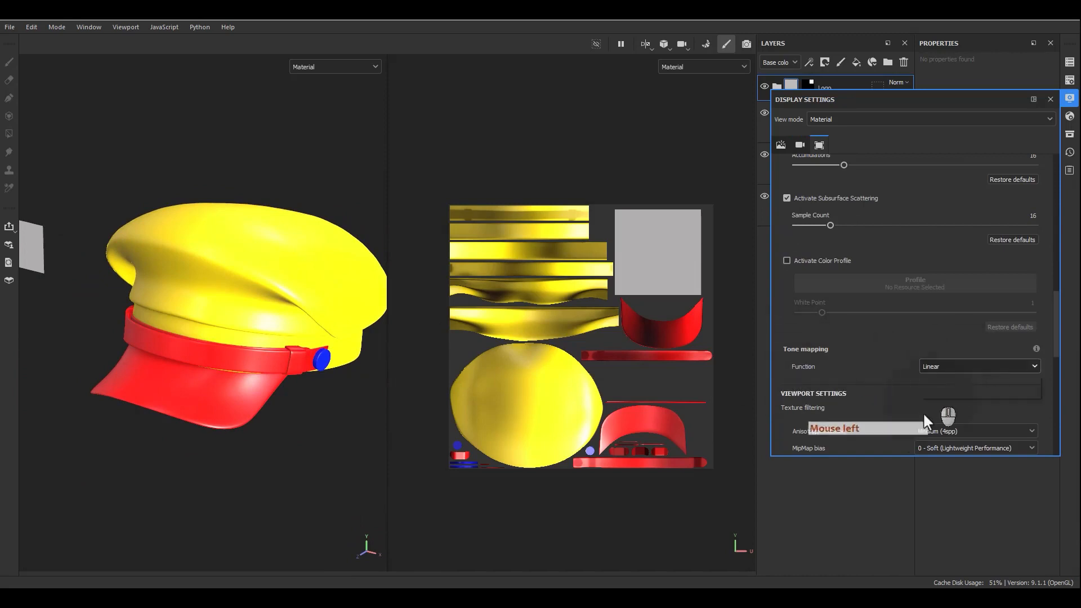
{"action": "left_click", "coordinate": [934, 391]}
{"action": "scroll", "coordinate": [876, 355], "scroll_direction": "down", "scroll_amount": 3}
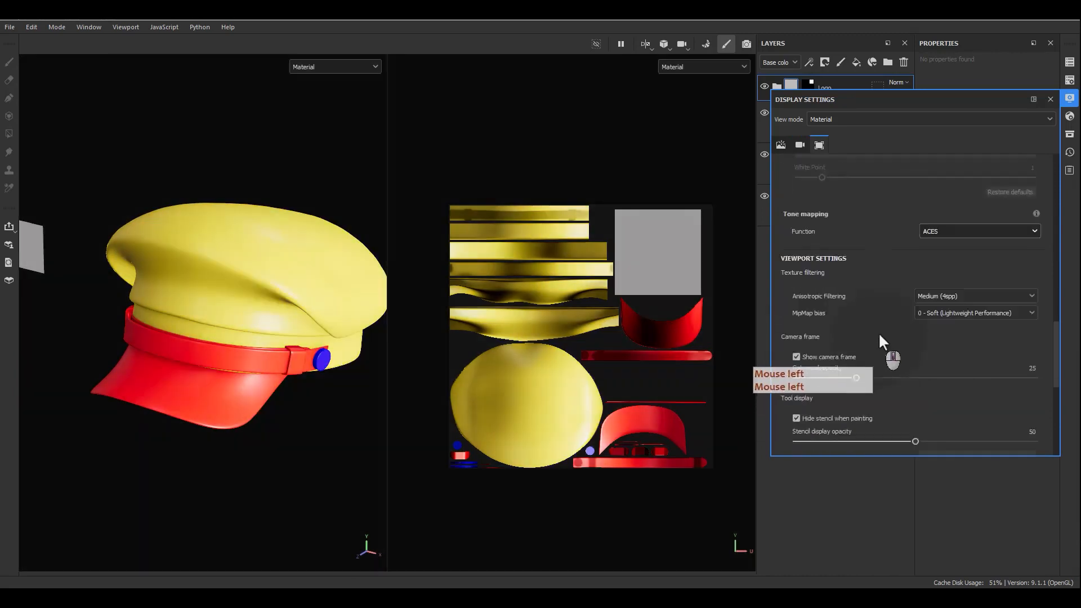
{"action": "scroll", "coordinate": [879, 330], "scroll_direction": "up", "scroll_amount": 10}
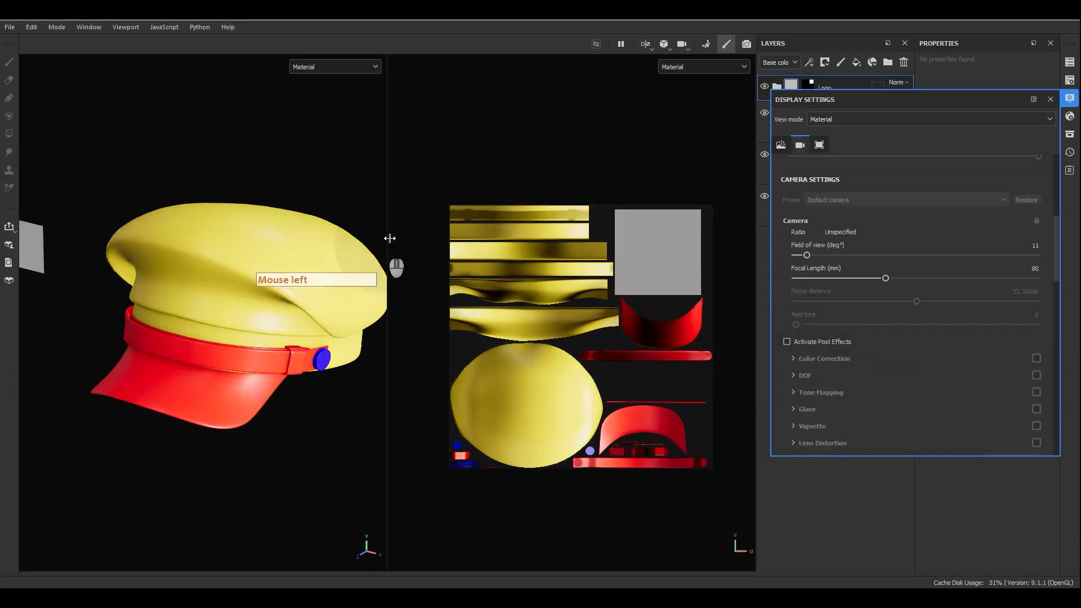
{"action": "left_click", "coordinate": [1048, 99]}
- Turn on Bent Normal in the shader settings and set the tessellation subdivision count to 32
{"action": "left_click", "coordinate": [1070, 116]}
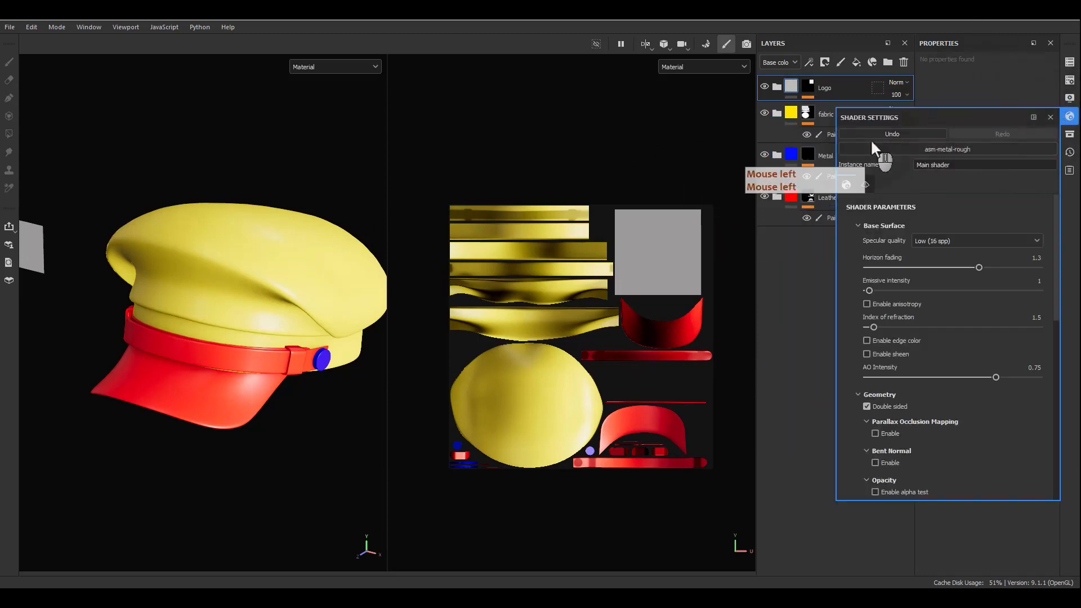
{"action": "scroll", "coordinate": [844, 255], "scroll_direction": "down", "scroll_amount": 2}
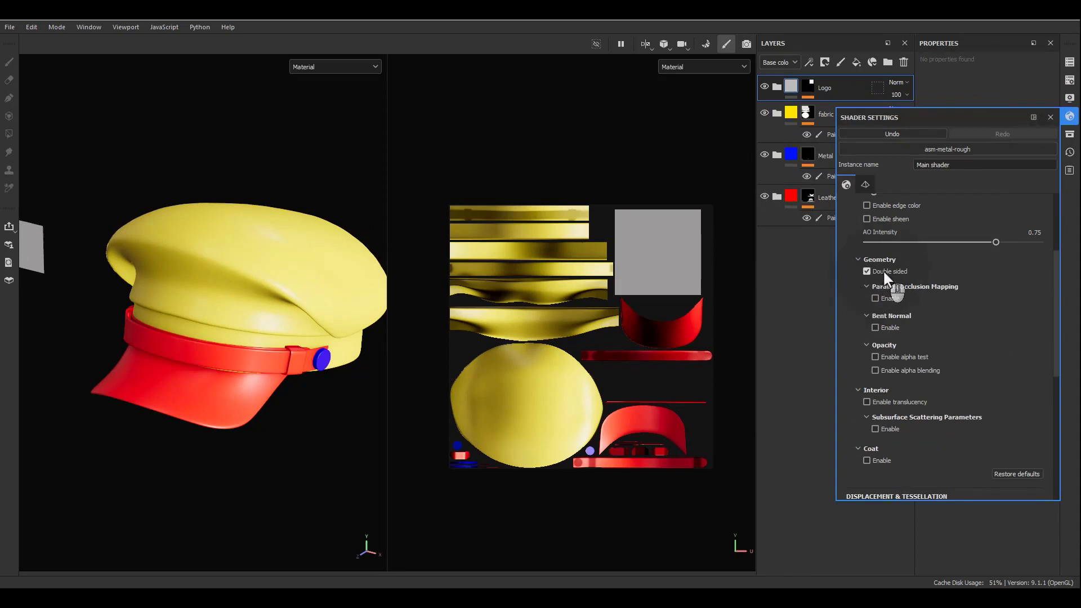
{"action": "scroll", "coordinate": [851, 352], "scroll_direction": "down", "scroll_amount": 3}
{"action": "scroll", "coordinate": [851, 355], "scroll_direction": "down", "scroll_amount": 1}
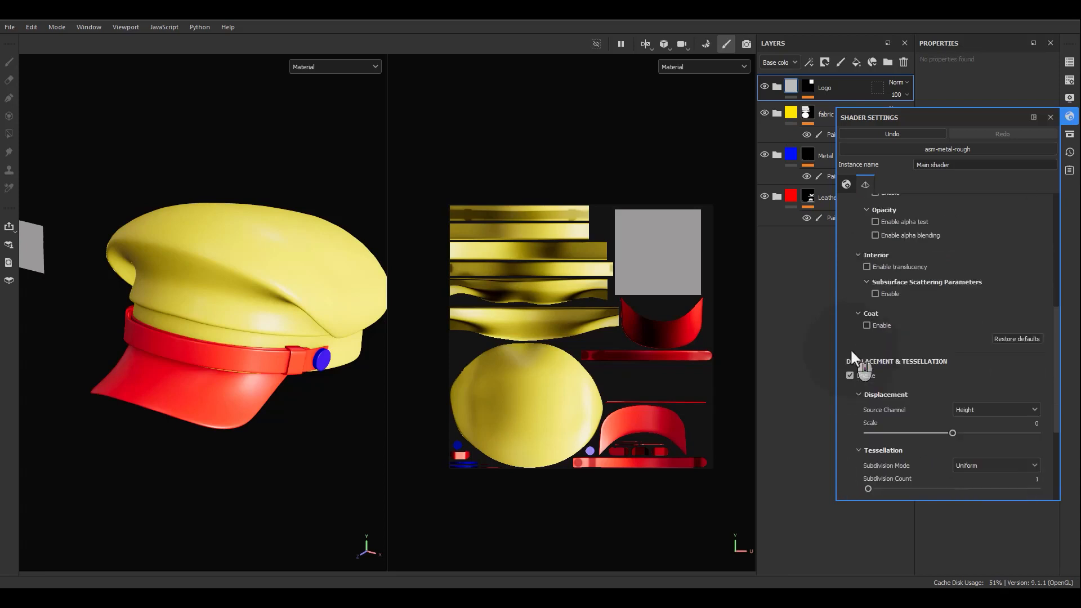
{"action": "scroll", "coordinate": [852, 355], "scroll_direction": "up", "scroll_amount": 1}
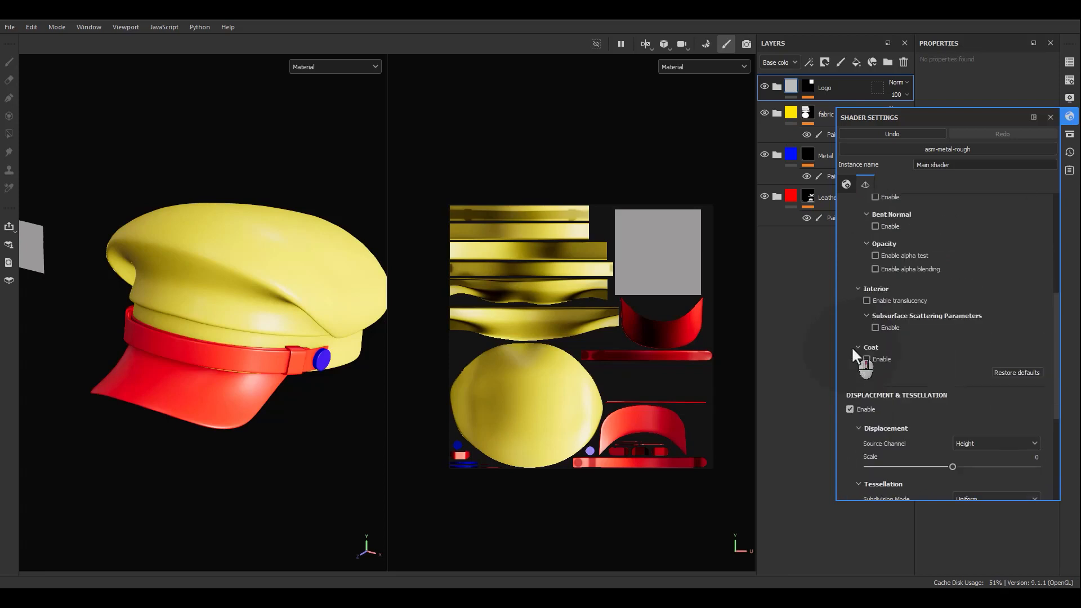
{"action": "left_click", "coordinate": [876, 226]}
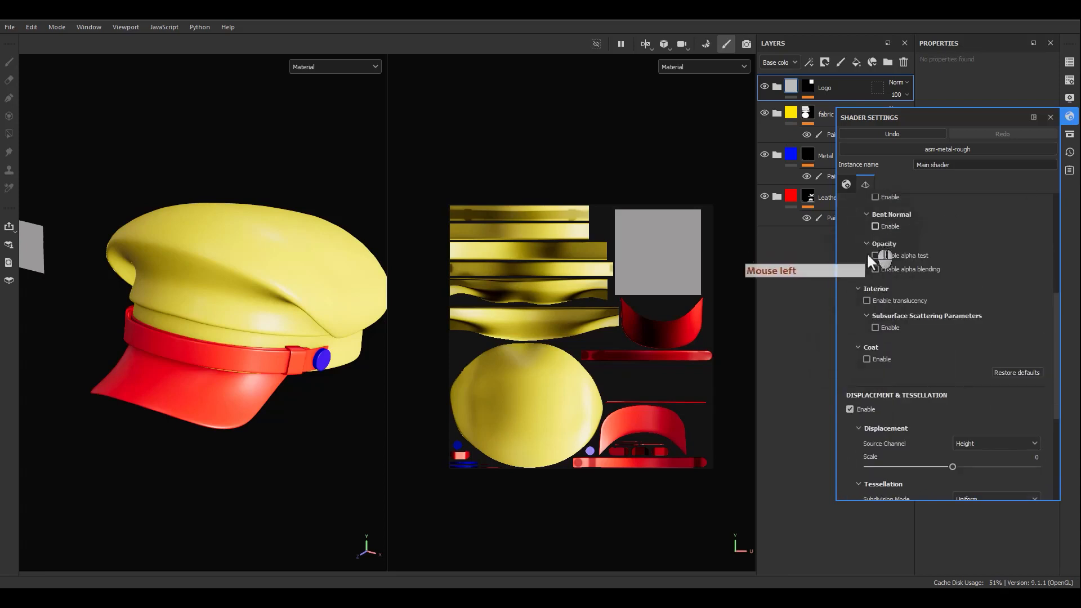
{"action": "scroll", "coordinate": [868, 287], "scroll_direction": "down", "scroll_amount": 7}
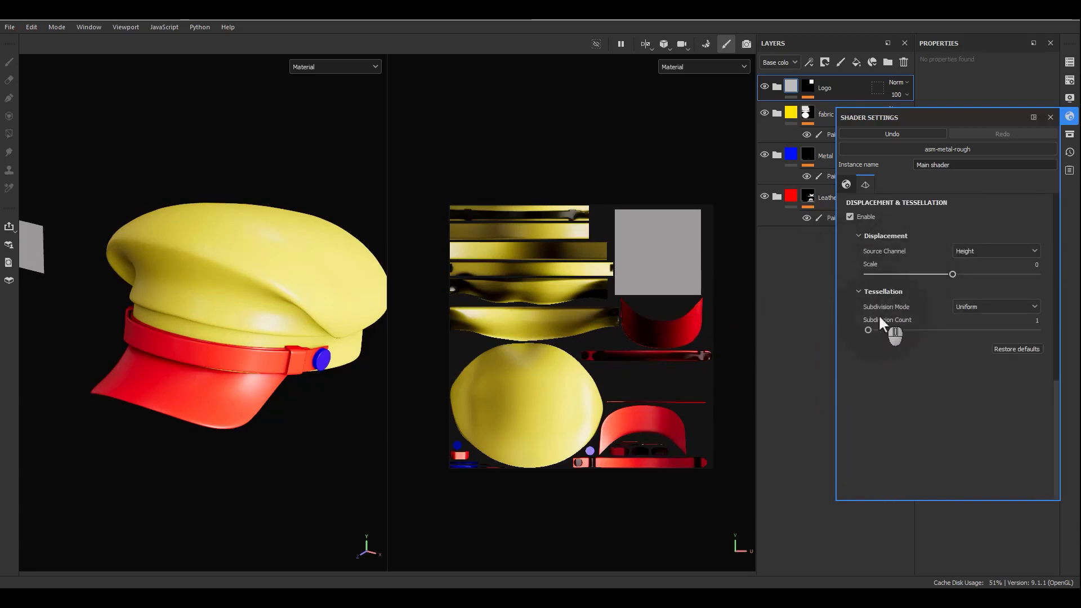
{"action": "left_click_drag", "start_coordinate": [870, 329], "coordinate": [1050, 335]}
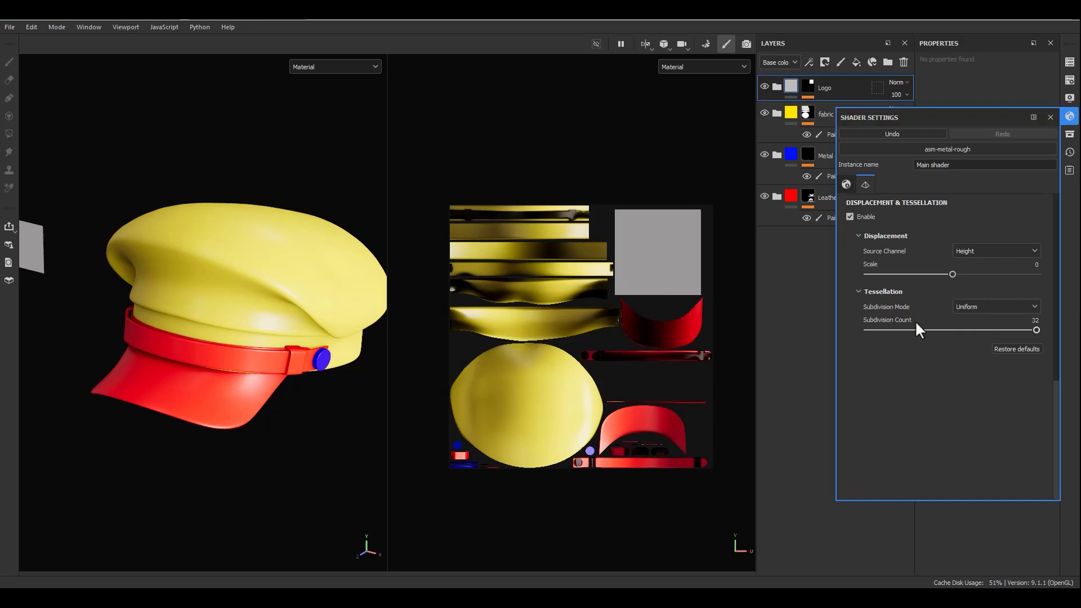
- Set the displacement scale to 0.05 in the shader settings and close them
{"action": "left_click", "coordinate": [1036, 264]}
{"action": "left_click", "coordinate": [1026, 265]}
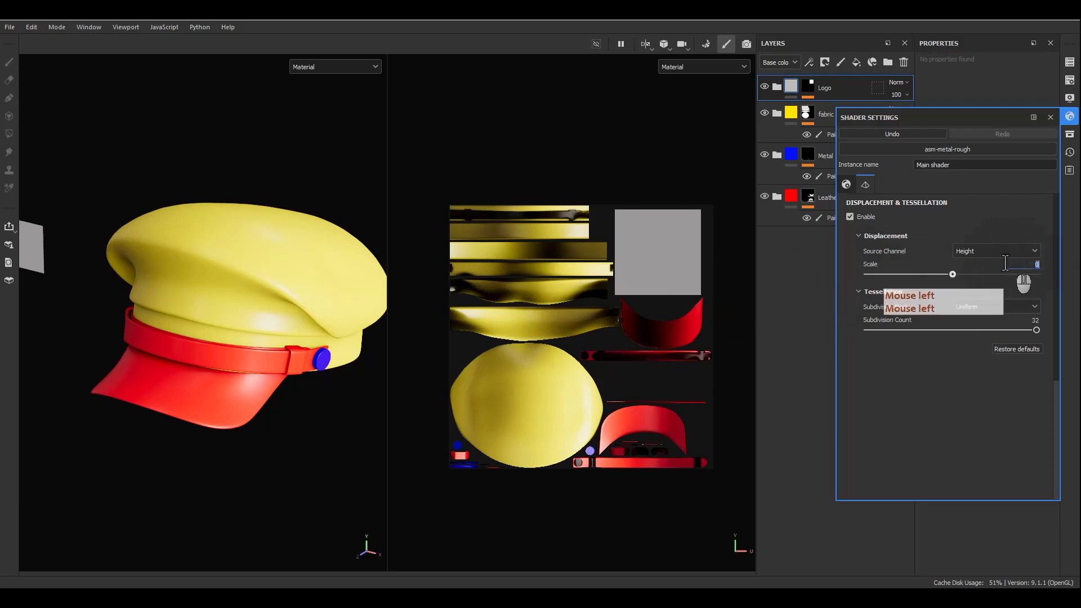
{"action": "type", "text": ".05"}
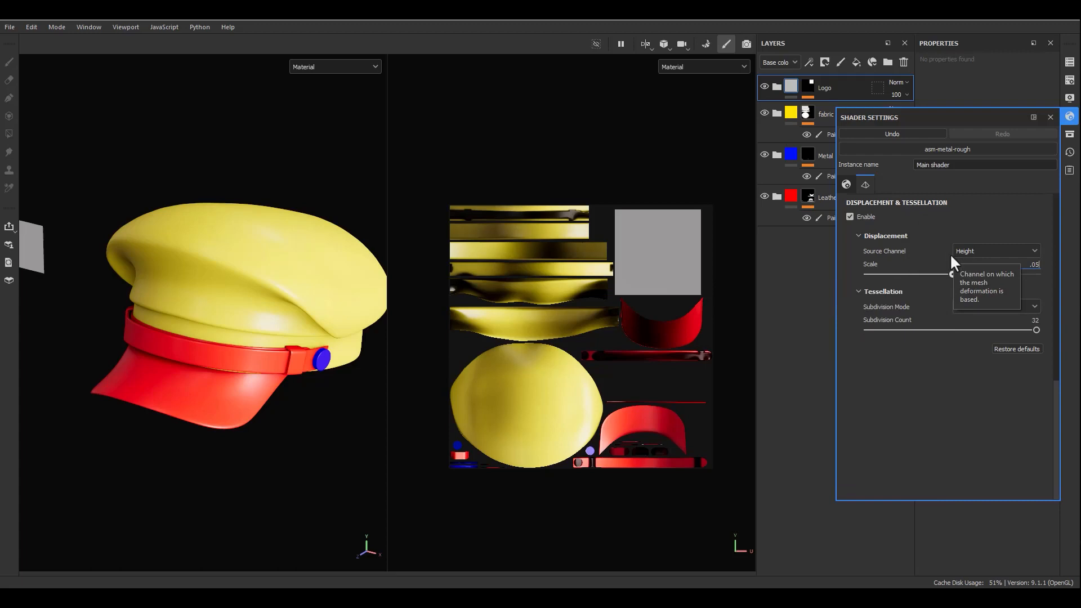
{"action": "key", "text": "Return"}
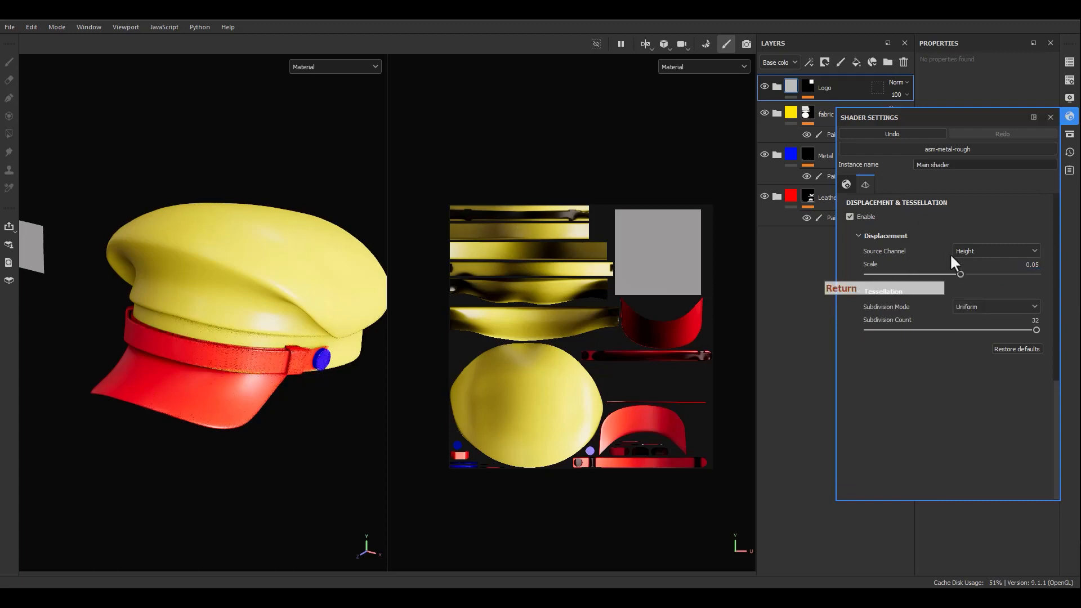
{"action": "scroll", "coordinate": [927, 389], "scroll_direction": "up", "scroll_amount": 2}
{"action": "scroll", "coordinate": [901, 386], "scroll_direction": "up", "scroll_amount": 10}
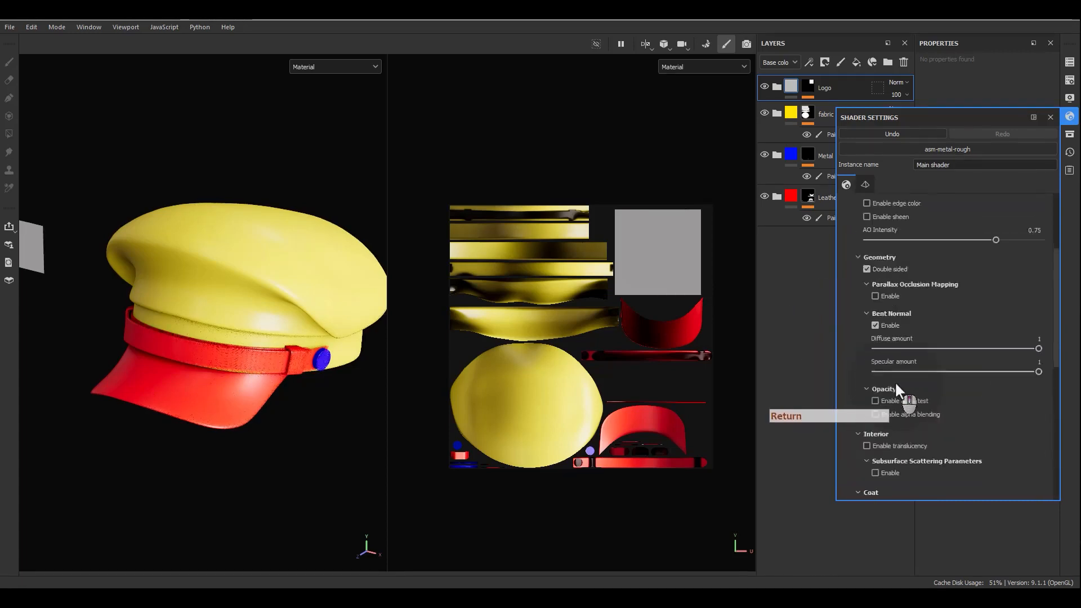
{"action": "left_click", "coordinate": [1050, 117]}
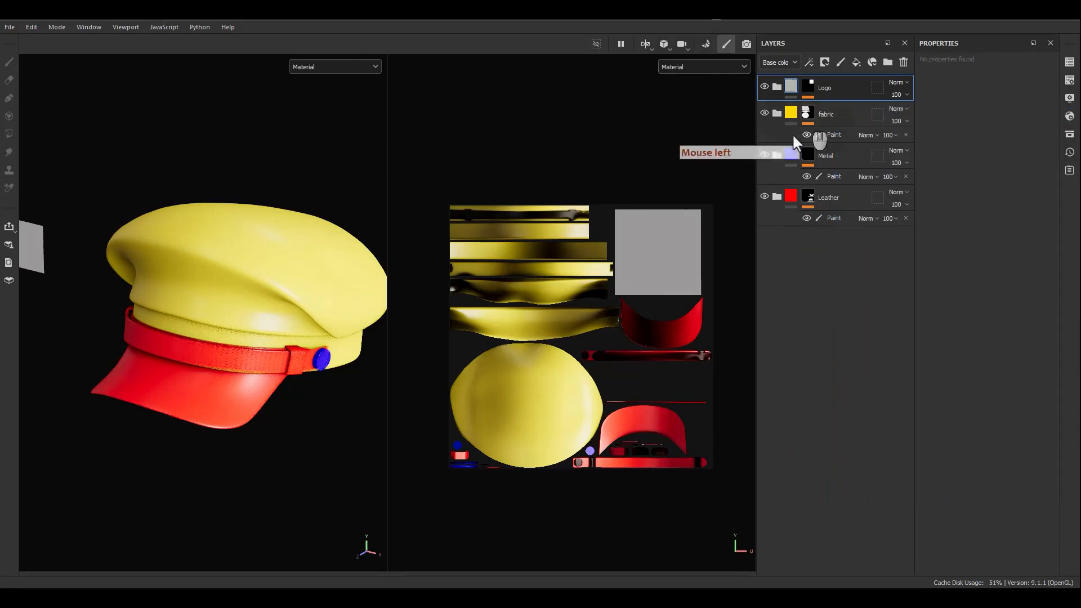
- Add Ambient occlusion and Opacity channels to the MilitaryHat texture set and close its settings
{"action": "left_click", "coordinate": [1070, 62]}
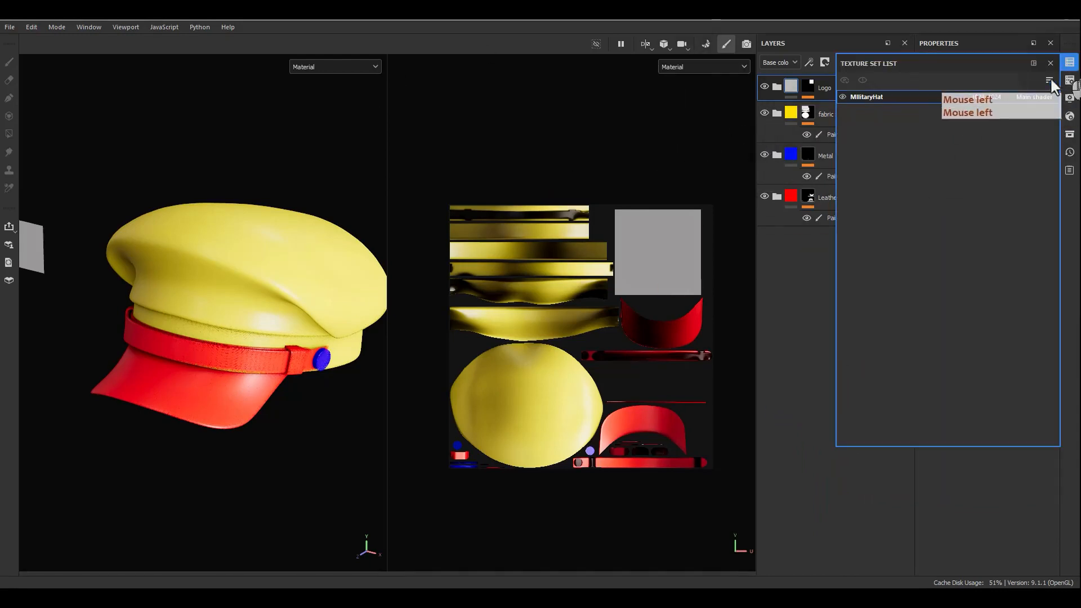
{"action": "left_click", "coordinate": [871, 108]}
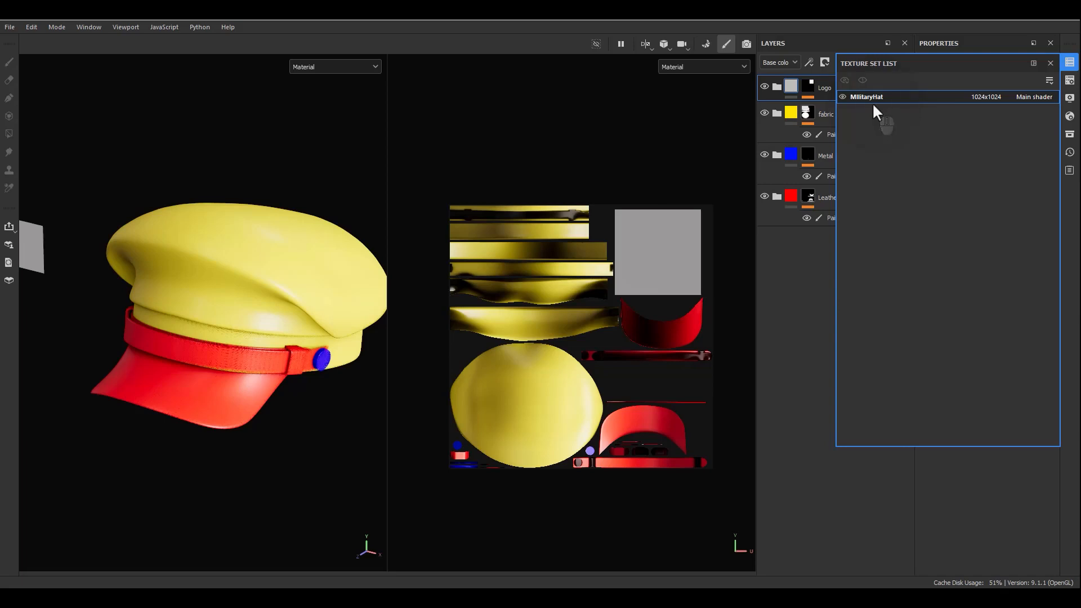
{"action": "left_click", "coordinate": [1050, 63]}
{"action": "left_click", "coordinate": [1070, 80]}
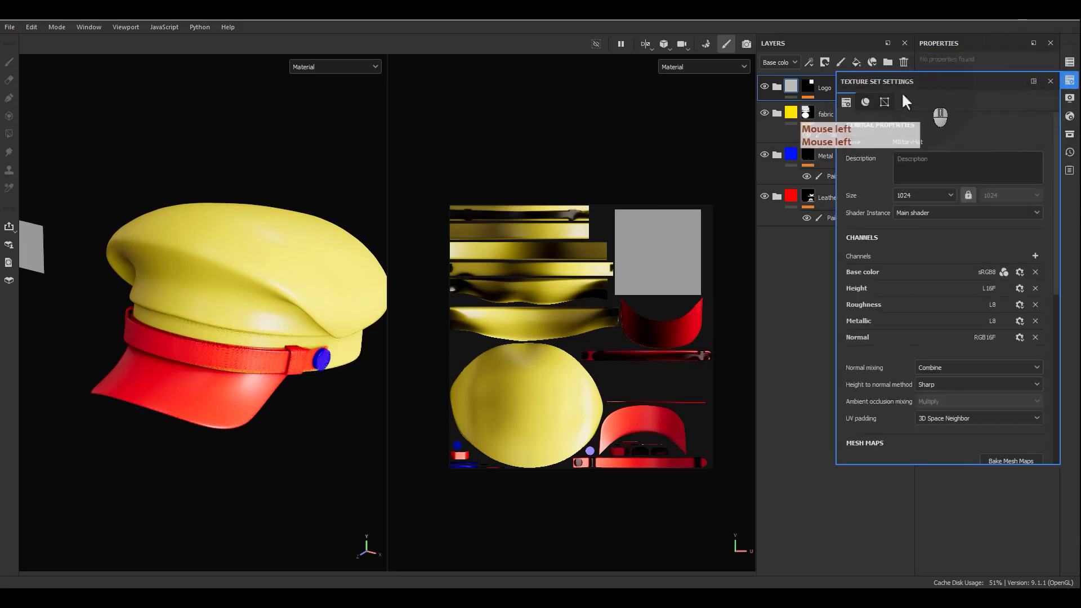
{"action": "left_click_drag", "start_coordinate": [913, 80], "coordinate": [553, 102]}
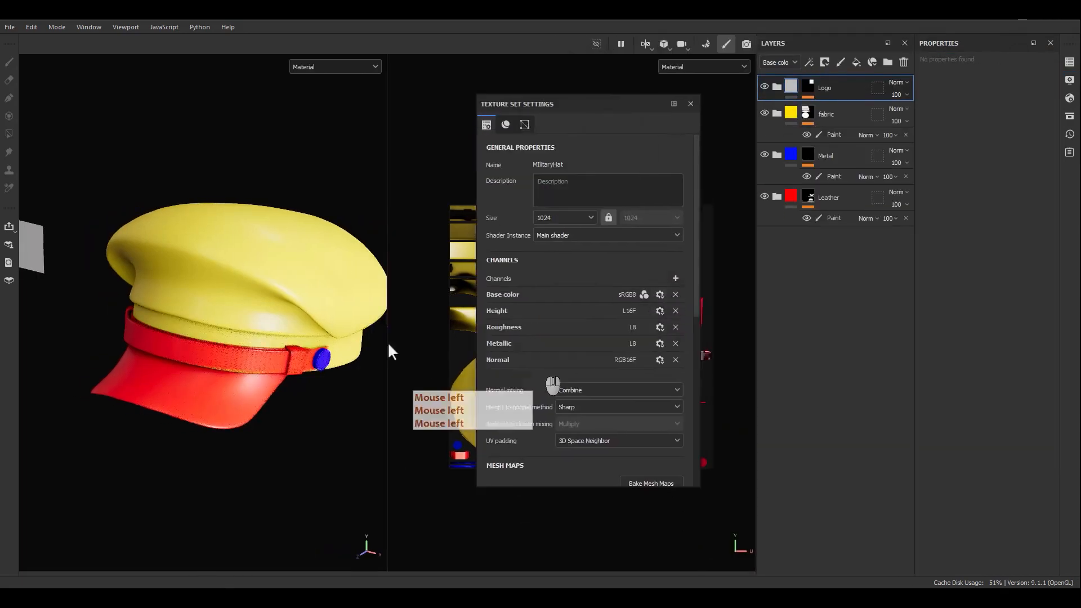
{"action": "left_click", "coordinate": [676, 278]}
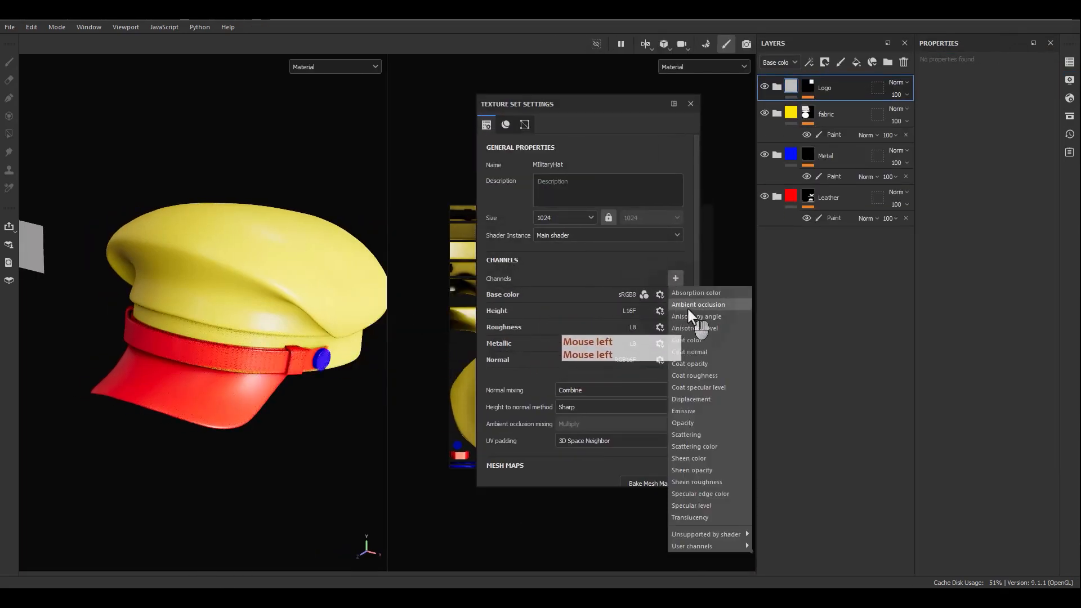
{"action": "left_click", "coordinate": [684, 308]}
{"action": "left_click", "coordinate": [675, 278]}
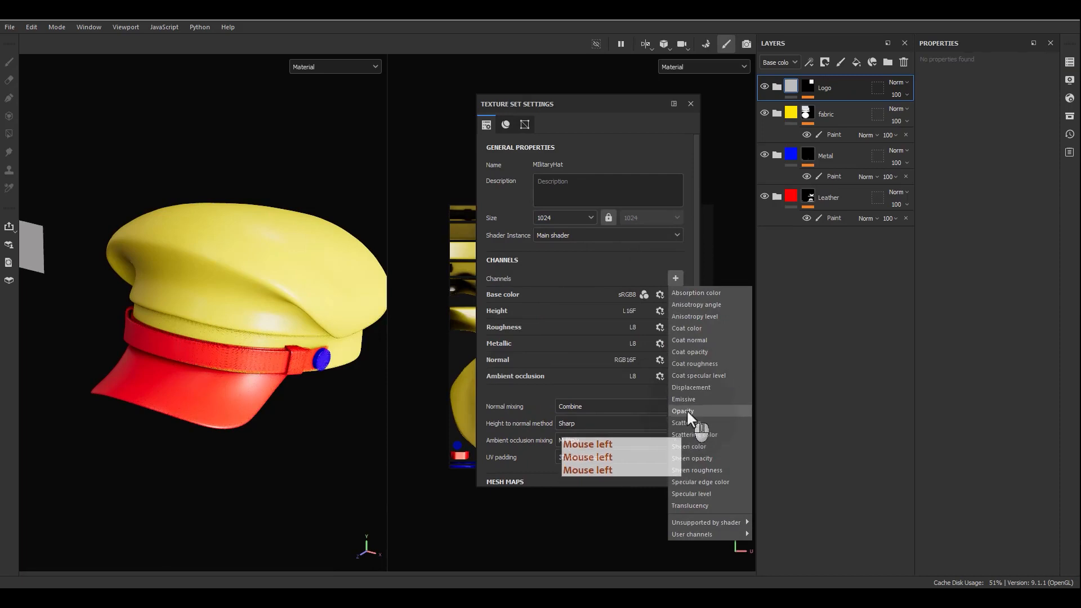
{"action": "left_click", "coordinate": [687, 410]}
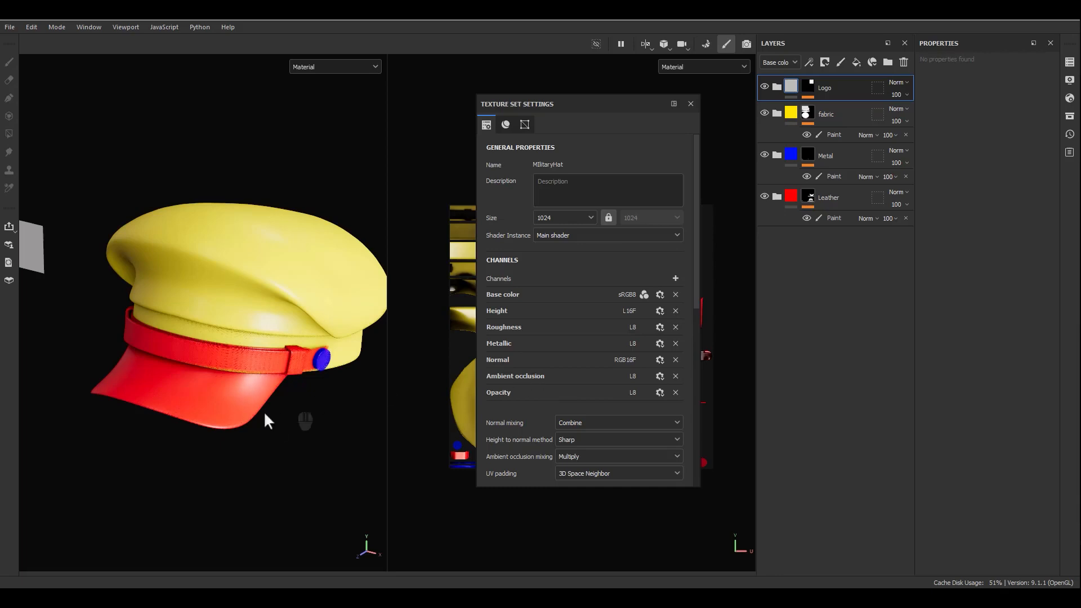
{"action": "middle_click_drag", "start_coordinate": [277, 317], "coordinate": [303, 314], "text": "alt"}
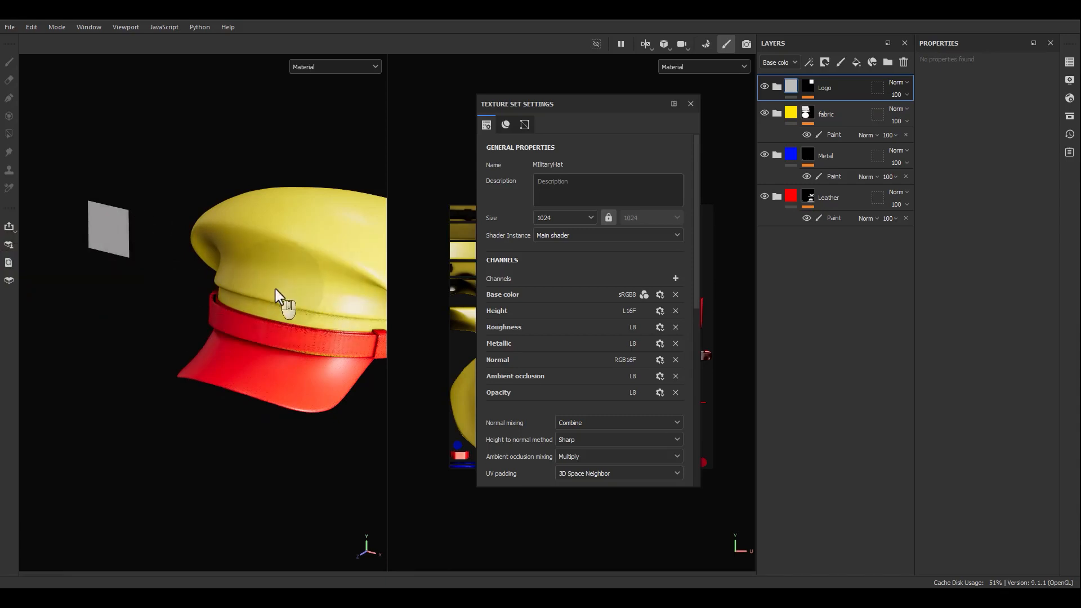
{"action": "left_click", "coordinate": [691, 104]}
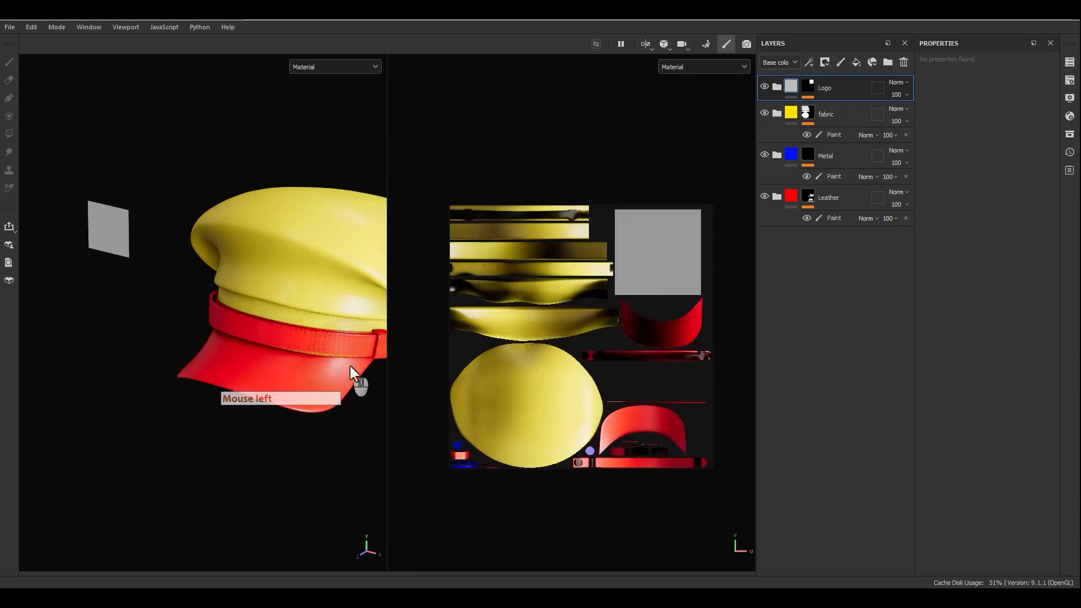
- Collapse the mask paint effects shown under the Leather, Metal and fabric folders
{"action": "left_click", "coordinate": [796, 197]}
{"action": "left_click", "coordinate": [790, 156]}
{"action": "left_click", "coordinate": [793, 113]}
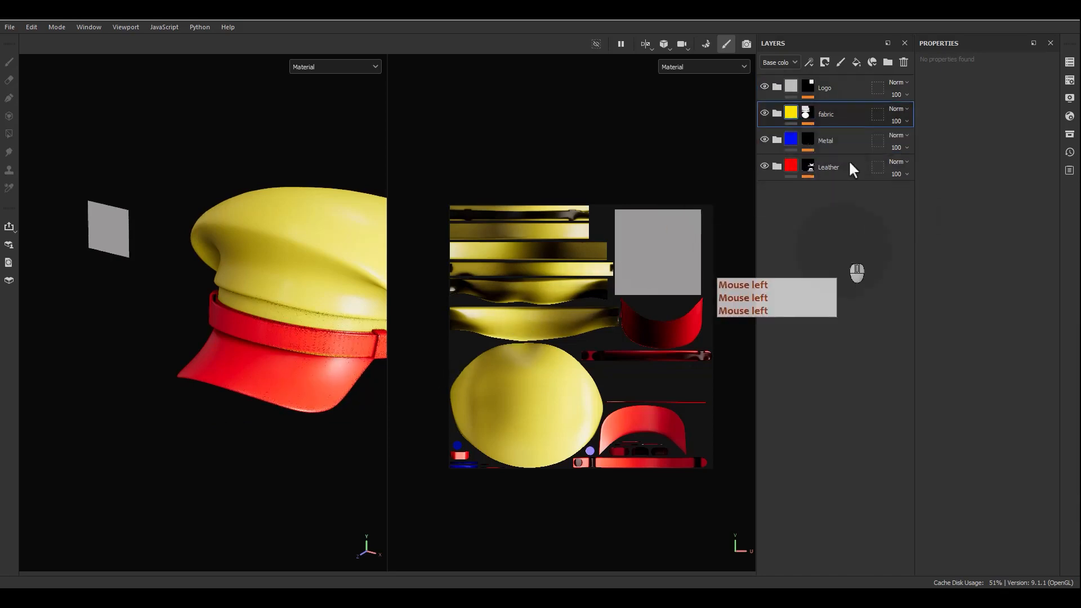
- Add a fill layer beneath the Leather folder at the bottom of the layer stack and rename it BaseLayer
{"action": "left_click", "coordinate": [857, 62]}
{"action": "left_click_drag", "start_coordinate": [824, 114], "coordinate": [820, 203]}
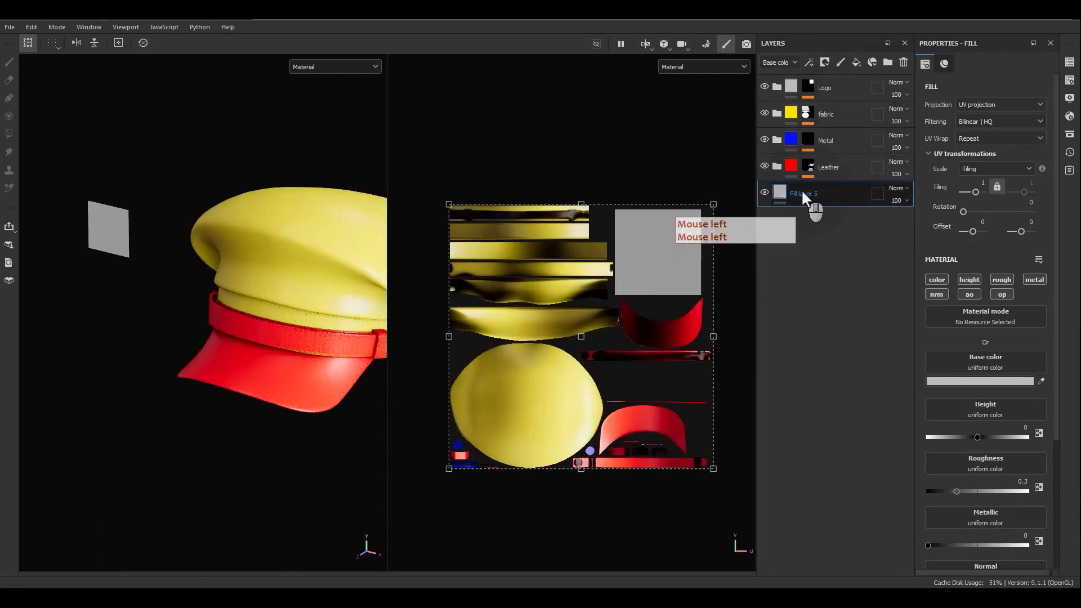
{"action": "left_click", "coordinate": [803, 197]}
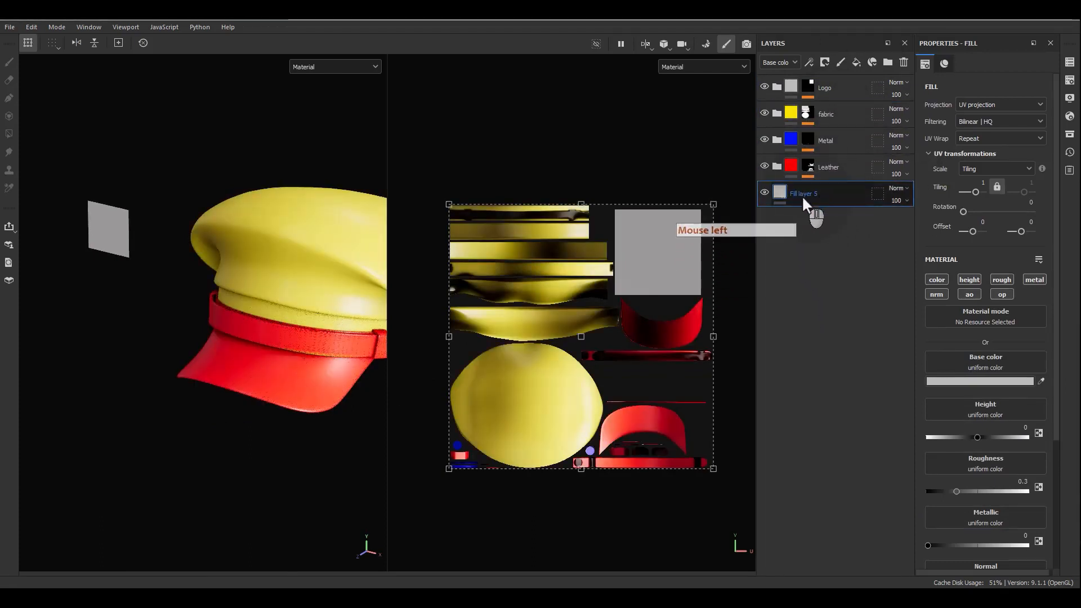
{"action": "double_click", "coordinate": [802, 195]}
{"action": "type", "text": "BaseLa"}
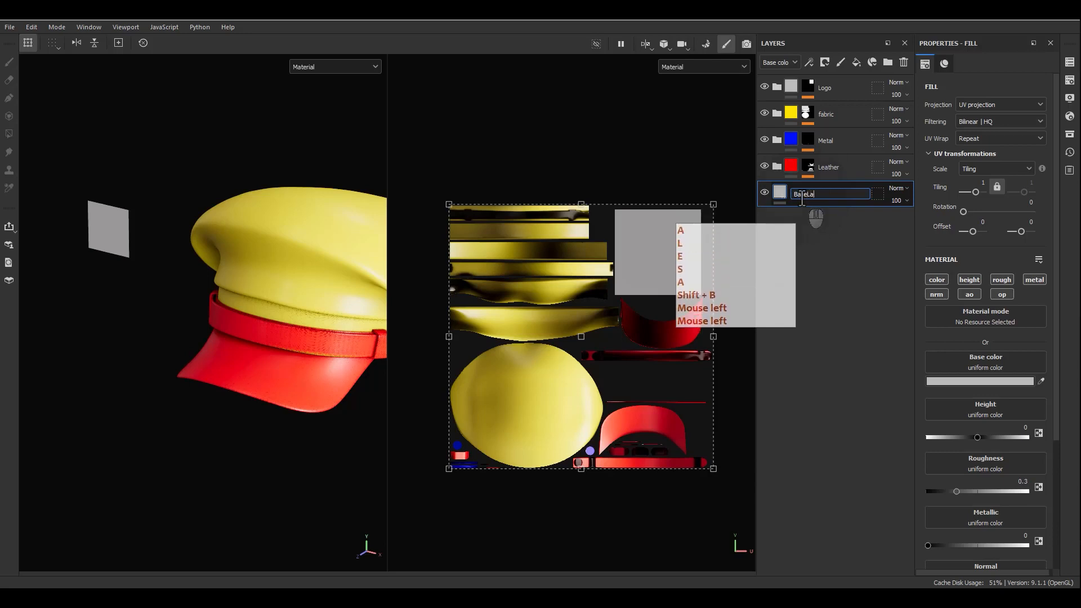
{"action": "type", "text": "yer"}
{"action": "key", "text": "Return"}
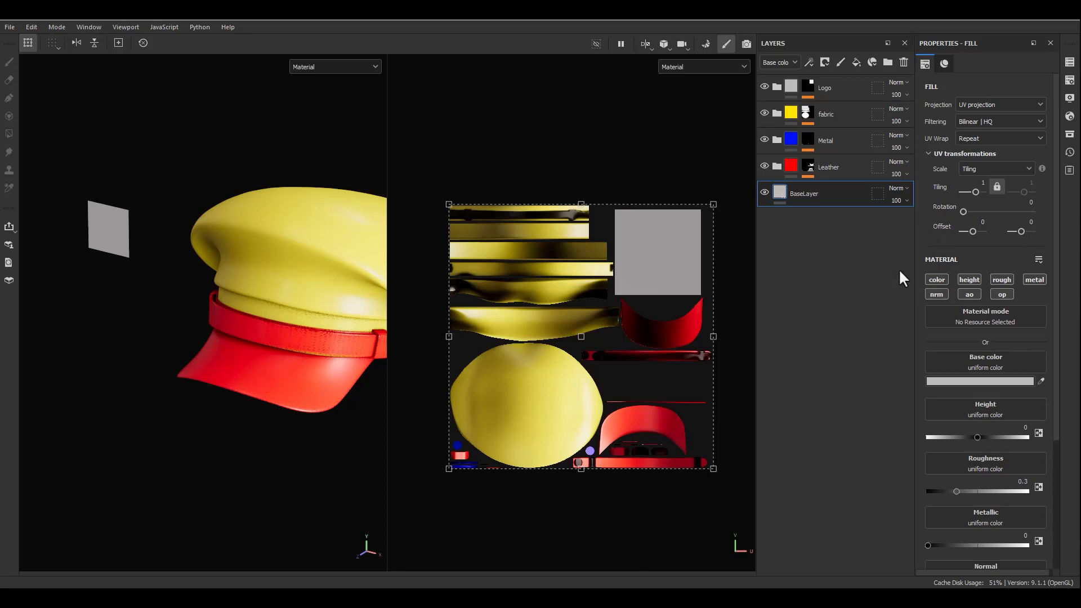
{"action": "left_click", "coordinate": [654, 214]}
{"action": "left_click", "coordinate": [821, 242]}
{"action": "left_click", "coordinate": [814, 241]}
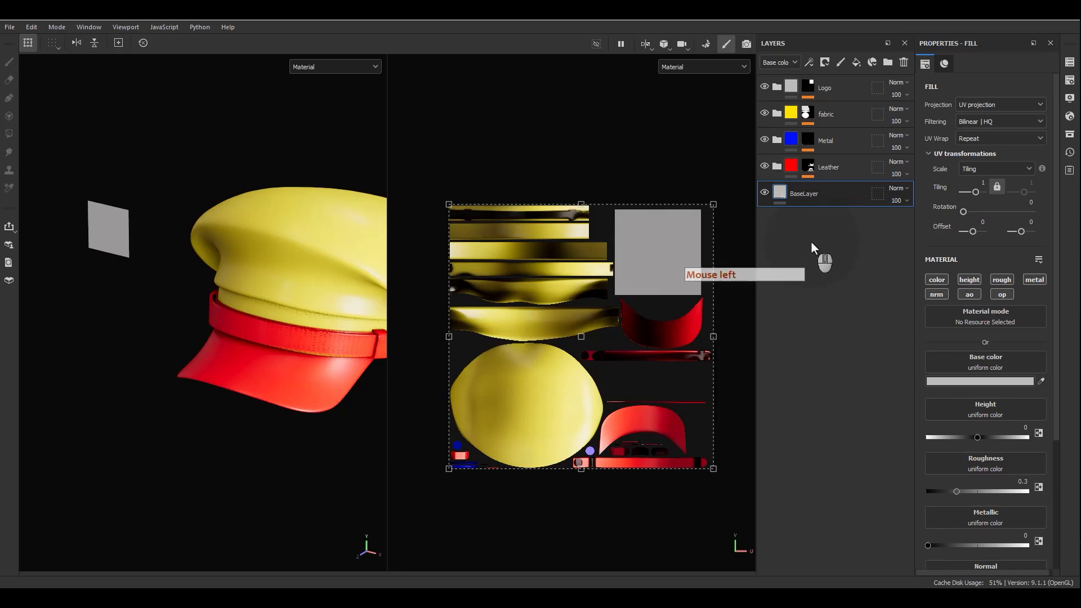